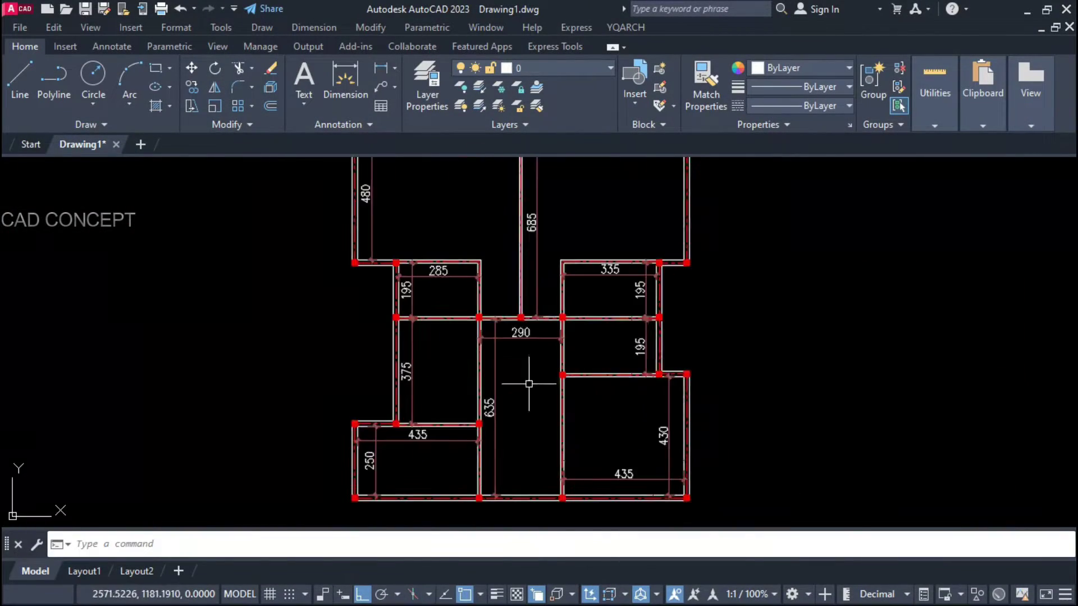
- Undo the finished plan back to the red dashed single-line room grid
key(ctrl+z)
text(yq)
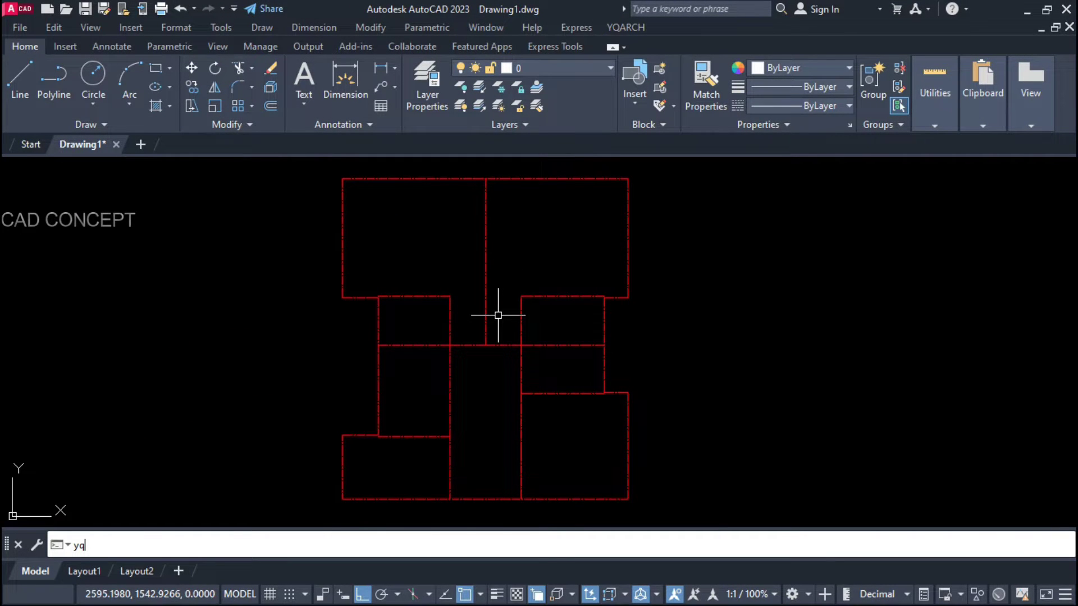
- Build 10-thick double-line walls from all the window-selected red room lines with XWW
key(Escape)
text(x)
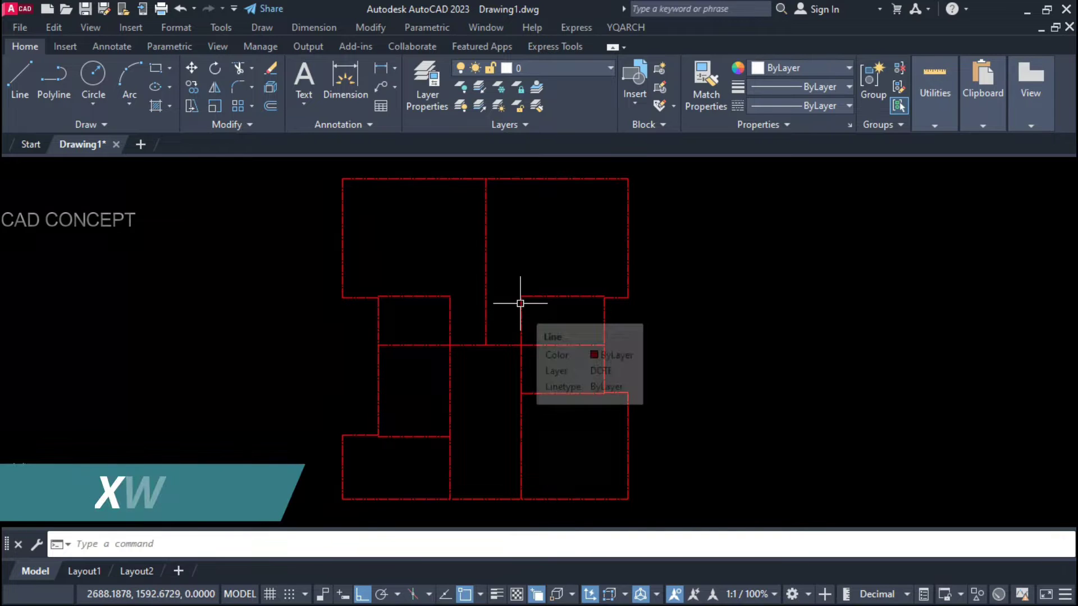
text(ww)
key(Return)
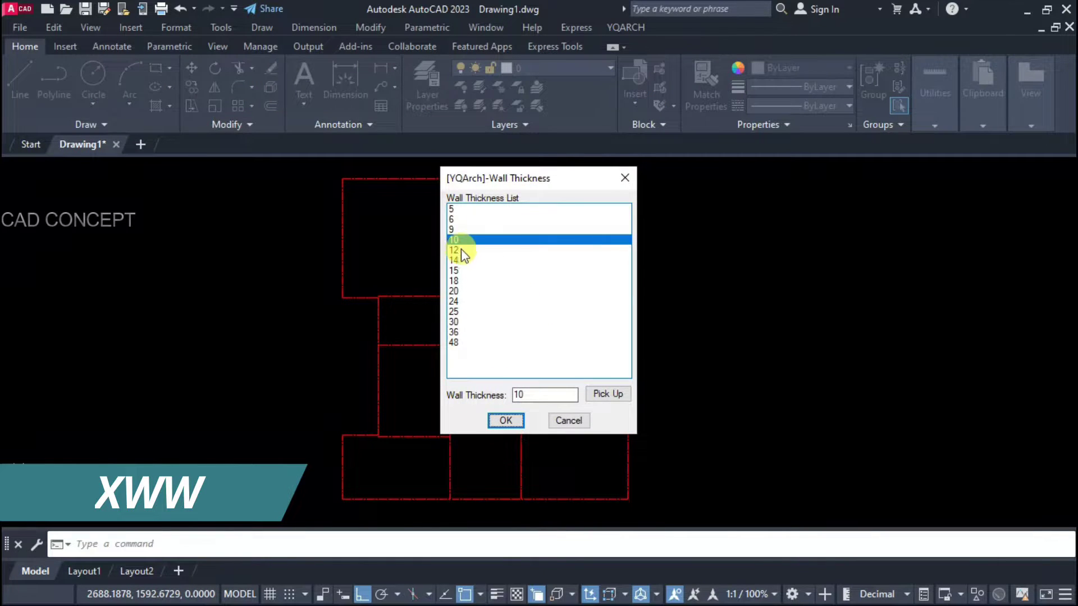
double_click(461, 255)
click(261, 511)
click(663, 165)
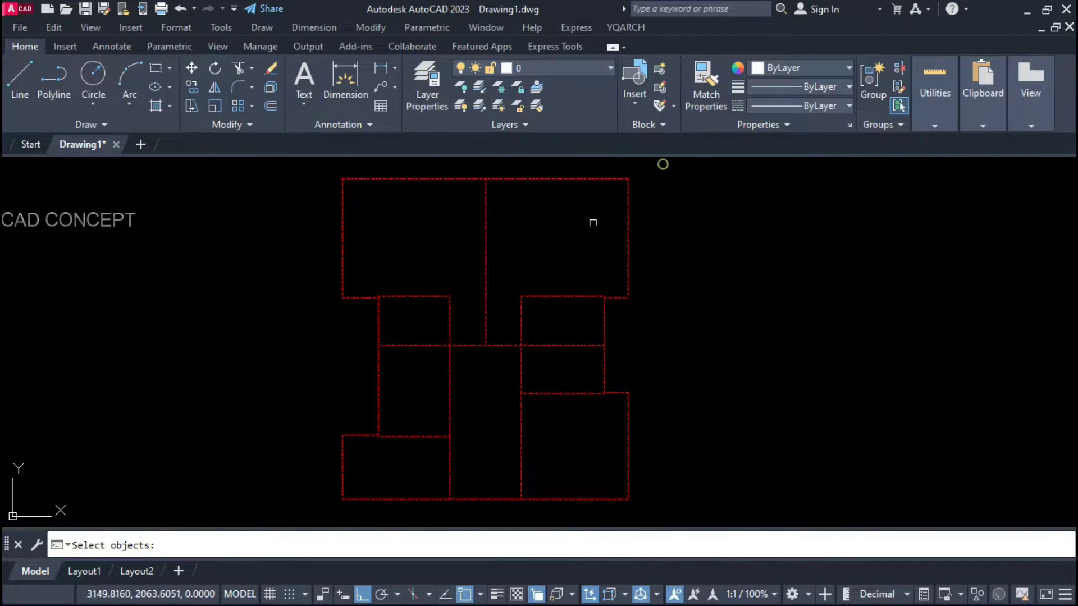
shift+click(579, 245)
shift+click(417, 440)
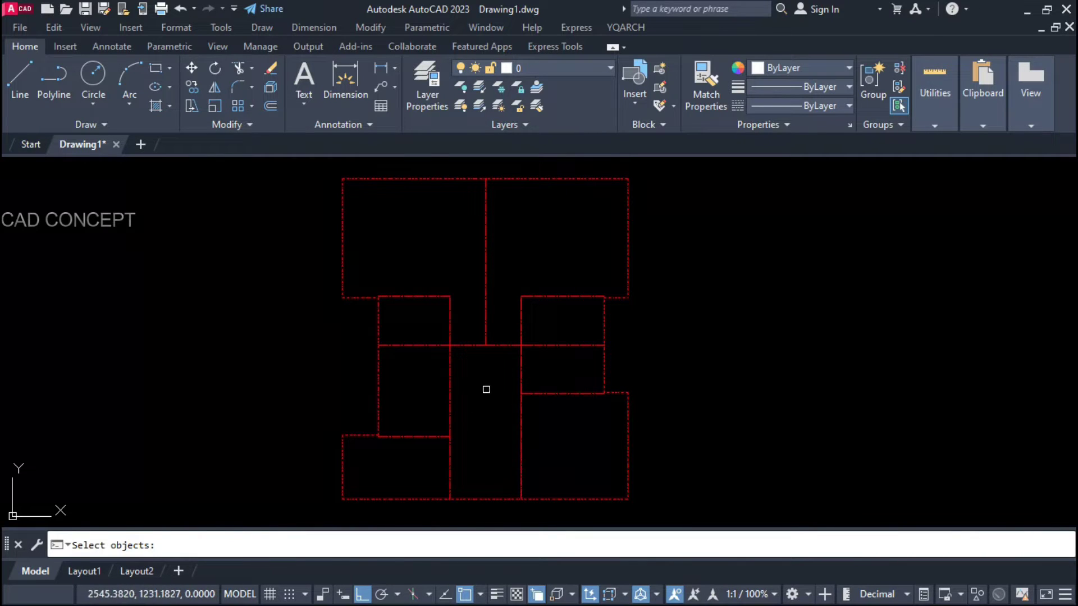
key(Return)
text(ddss)
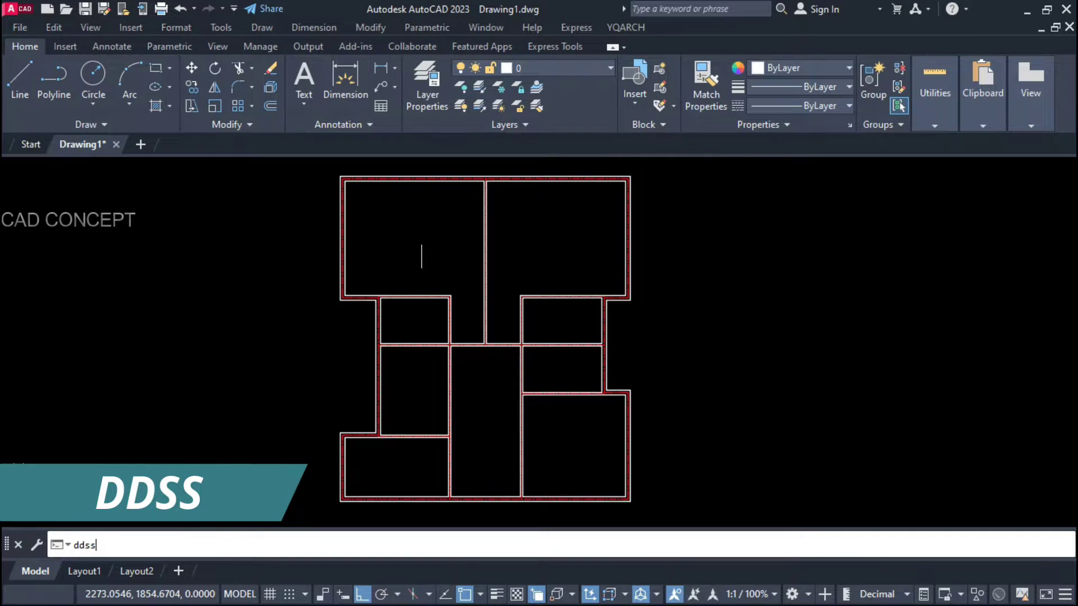
- Dimension each room's wall lines with whole-number (0 decimal) sizes using DDSS
key(Return)
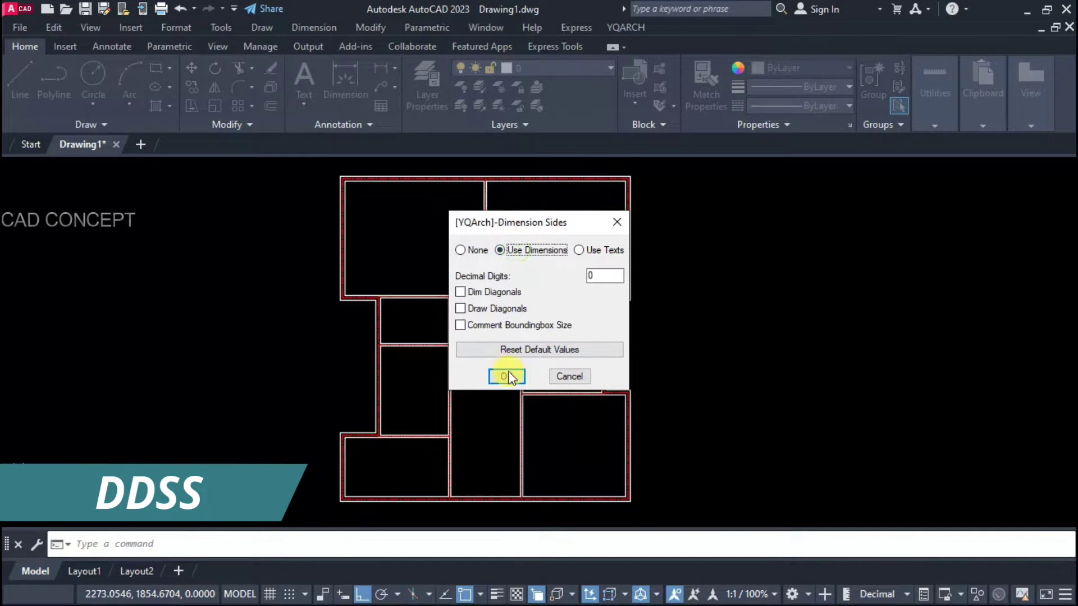
click(507, 374)
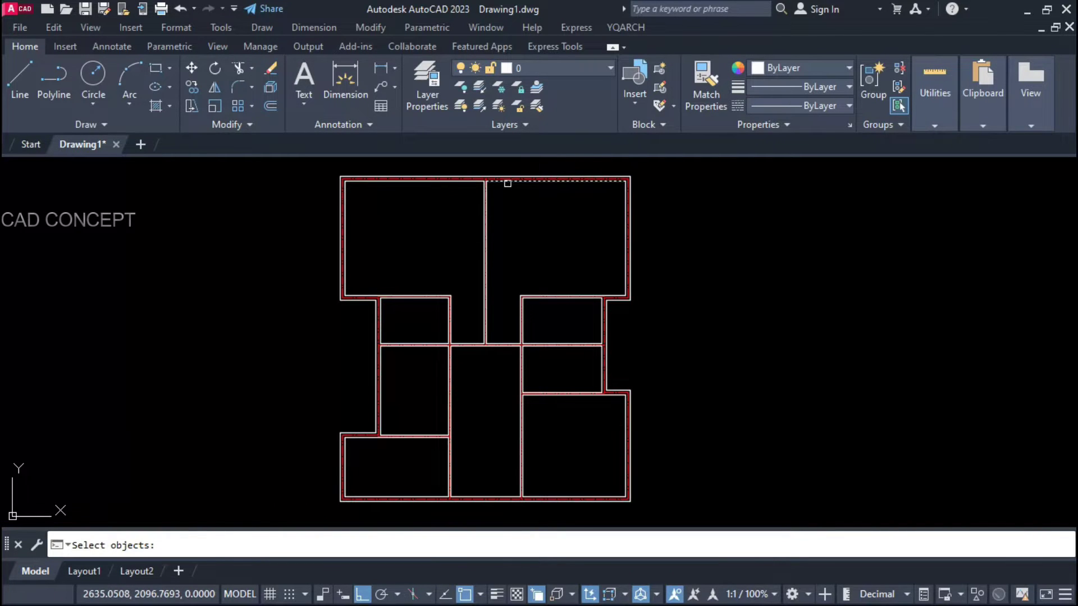
click(486, 197)
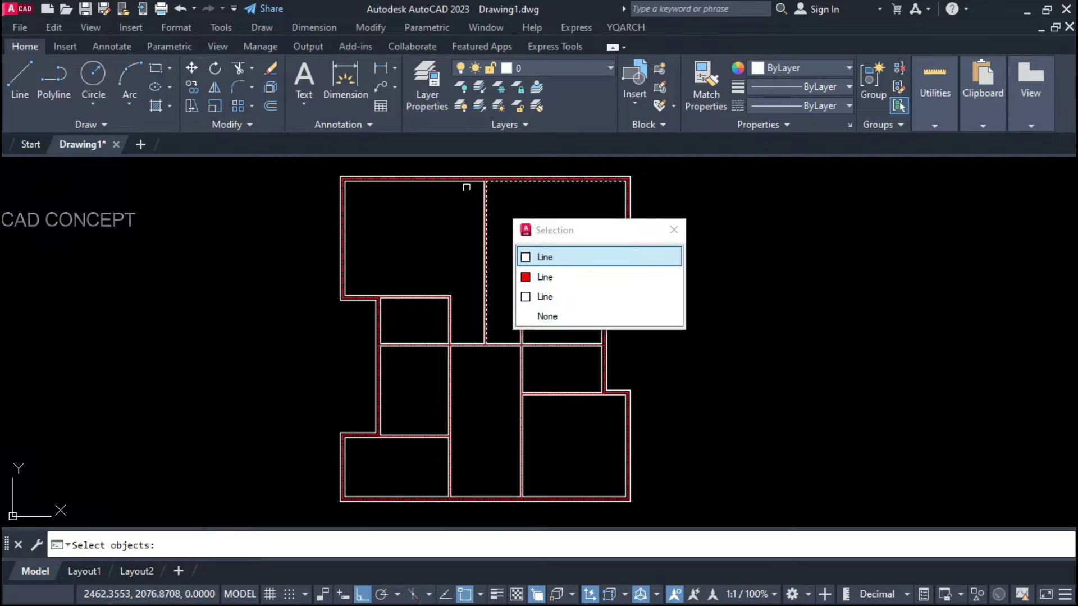
click(590, 257)
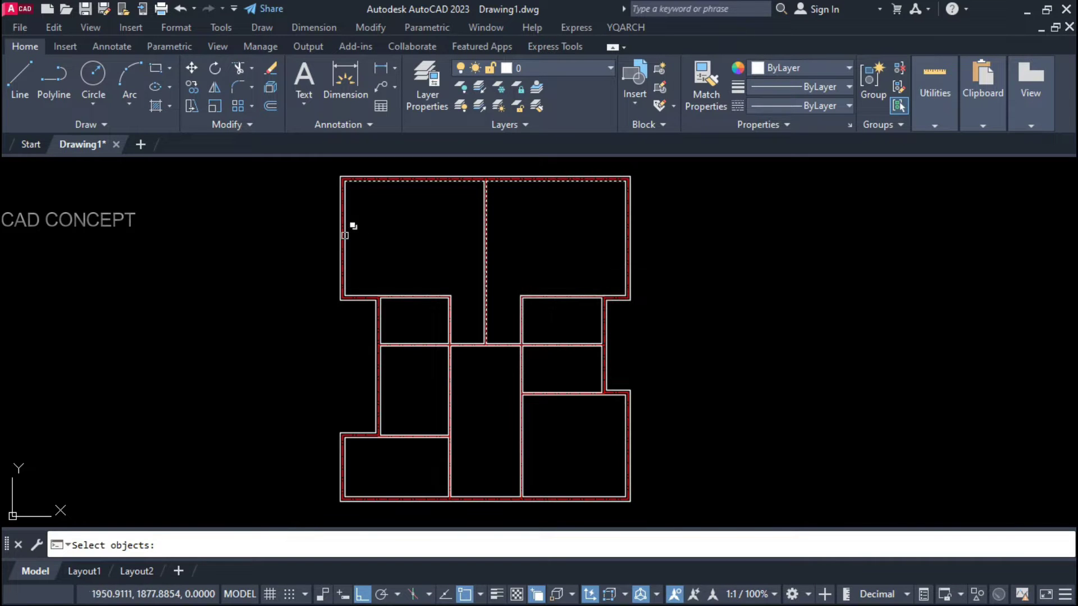
click(344, 236)
scroll(400, 299, up, 3)
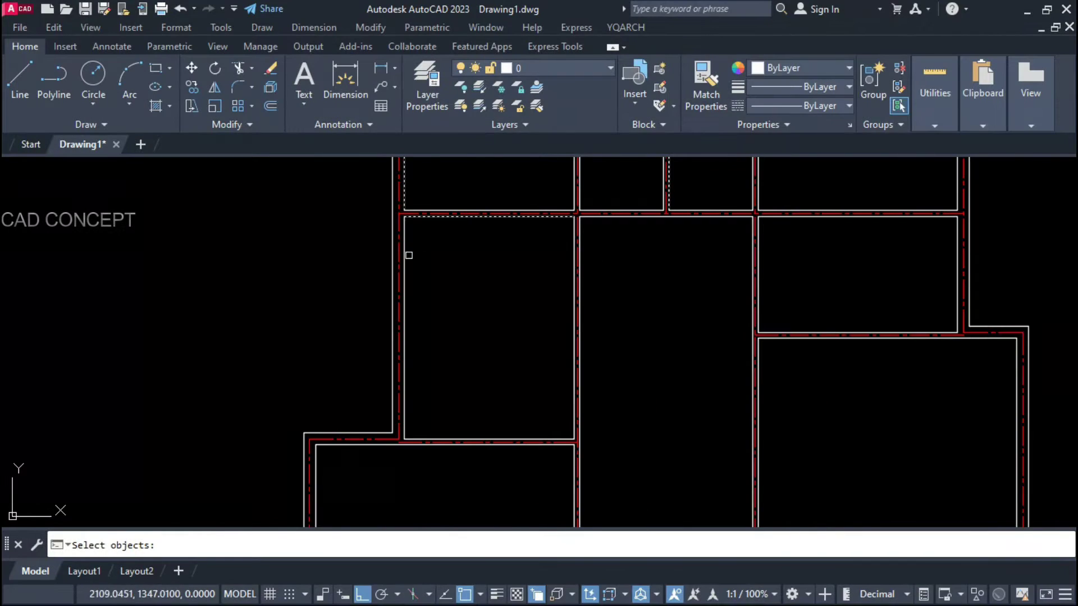
scroll(409, 256, down, 1)
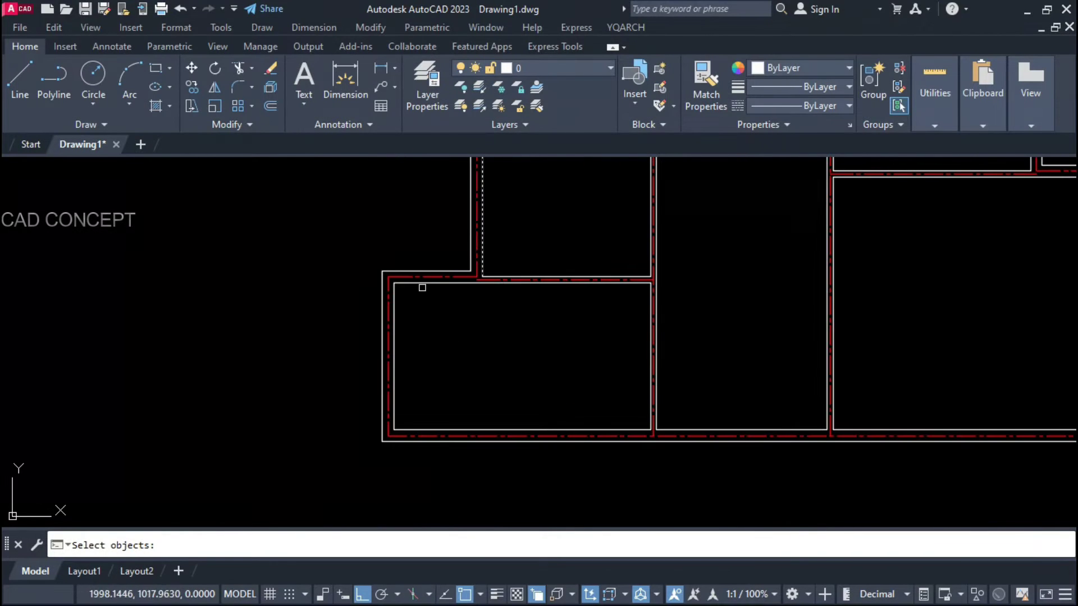
scroll(421, 283, down, 3)
scroll(410, 289, up, 3)
scroll(282, 308, up, 2)
click(282, 307)
scroll(295, 328, down, 3)
scroll(289, 279, up, 2)
click(258, 303)
scroll(381, 293, up, 3)
click(382, 293)
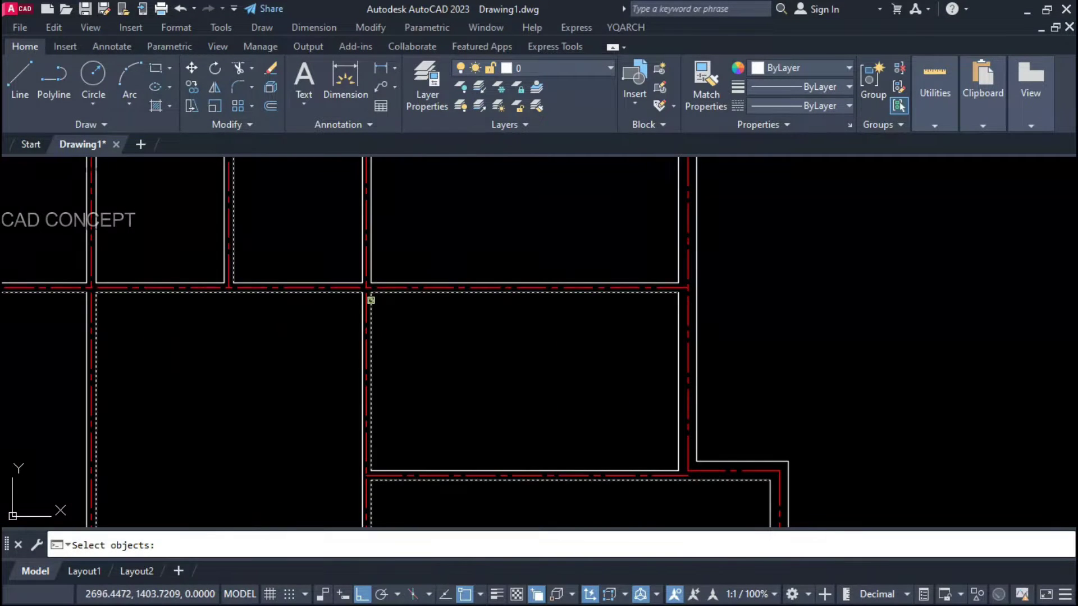
scroll(370, 299, down, 3)
scroll(385, 301, up, 2)
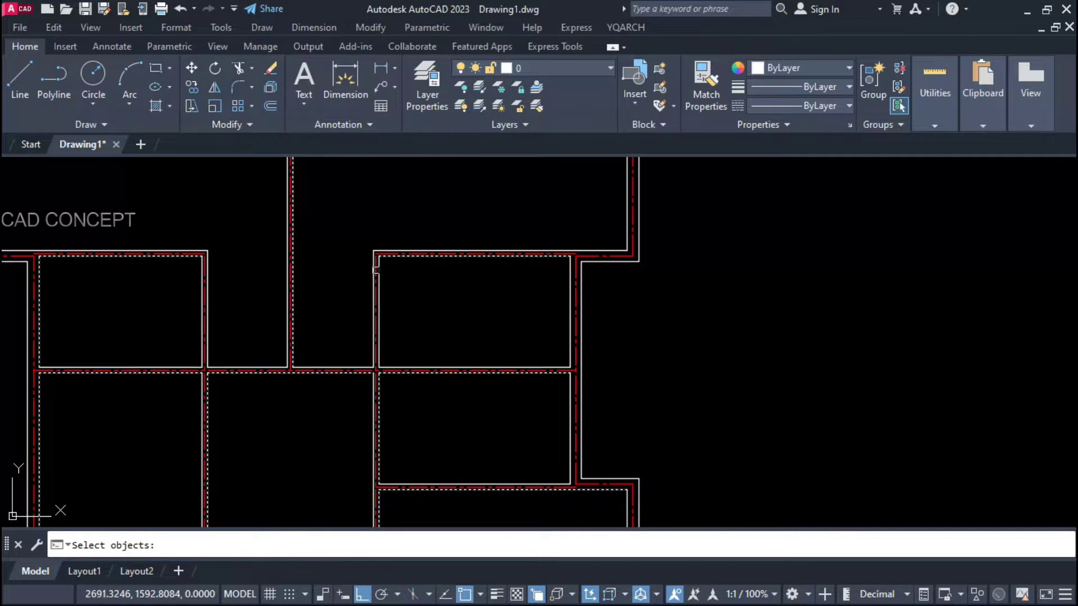
scroll(377, 271, up, 1)
click(403, 291)
scroll(373, 374, down, 2)
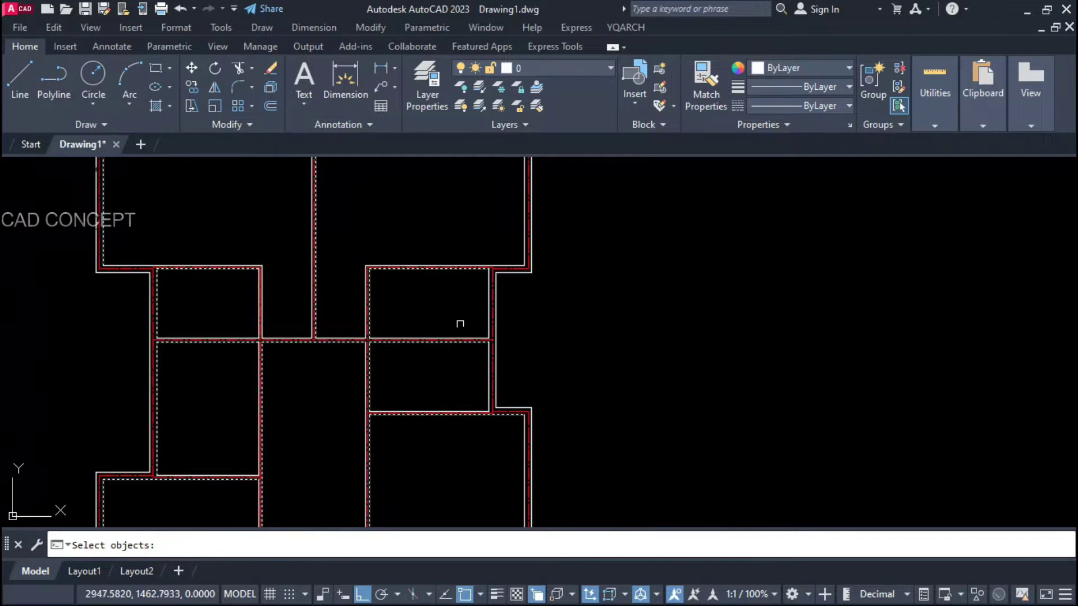
scroll(373, 374, down, 1)
key(Escape)
scroll(385, 263, up, 2)
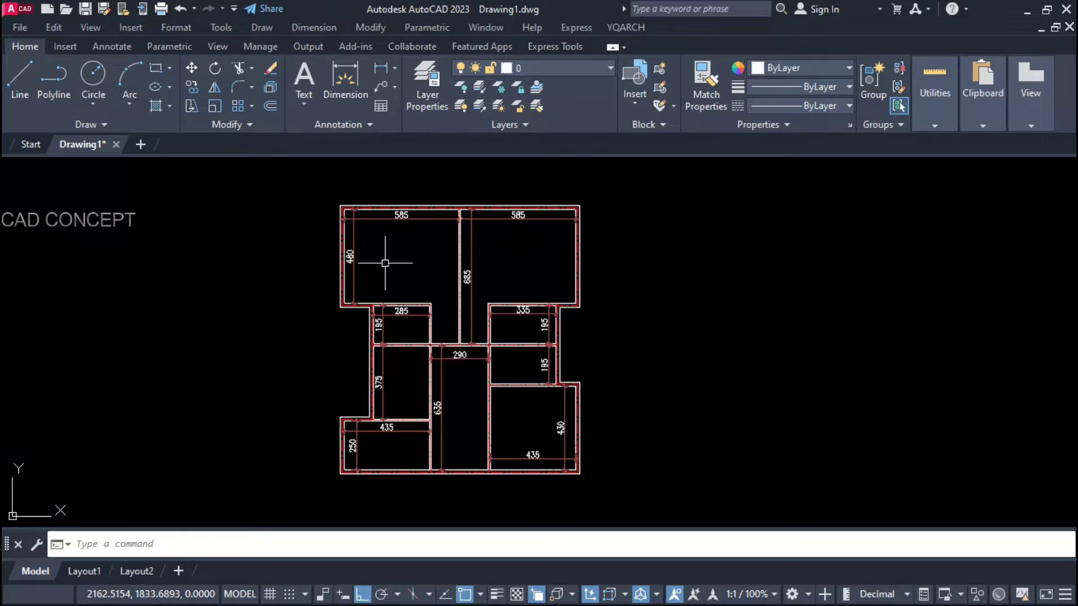
text(zzbz)
- Set the column size and place columns at all wall intersections, then undo twice
key(Return)
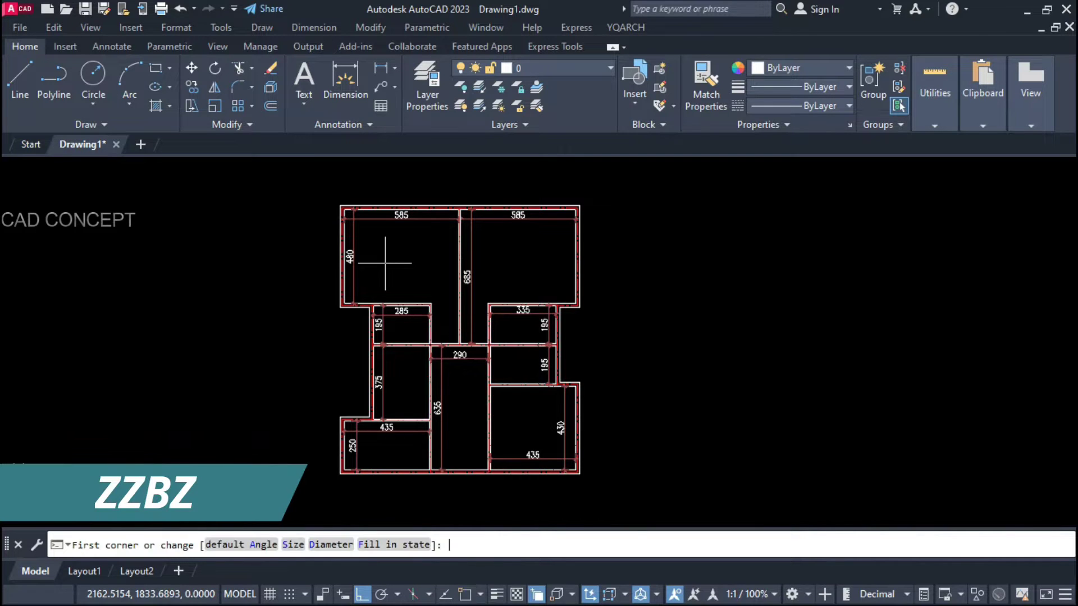
click(325, 546)
key(Return)
text(2)
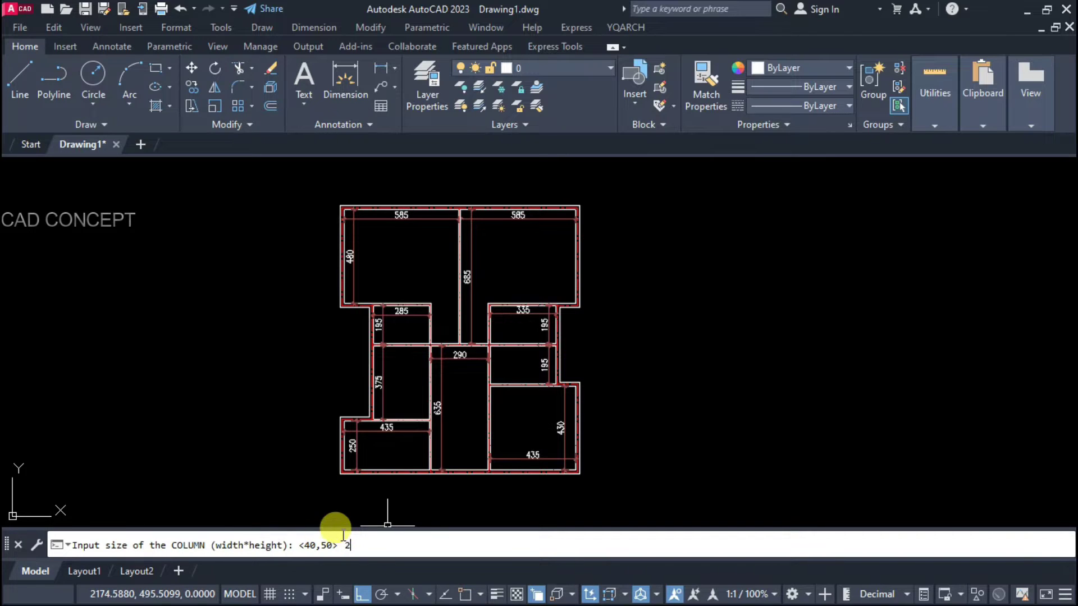
text(0)
text(30)
key(Return)
click(228, 501)
click(631, 167)
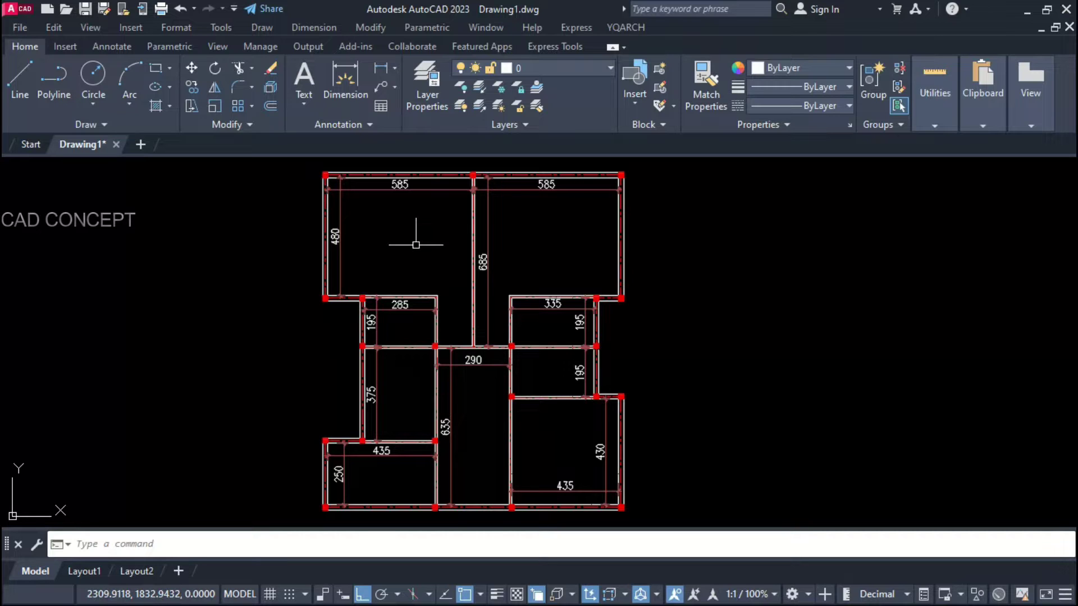
key(ctrl+z)
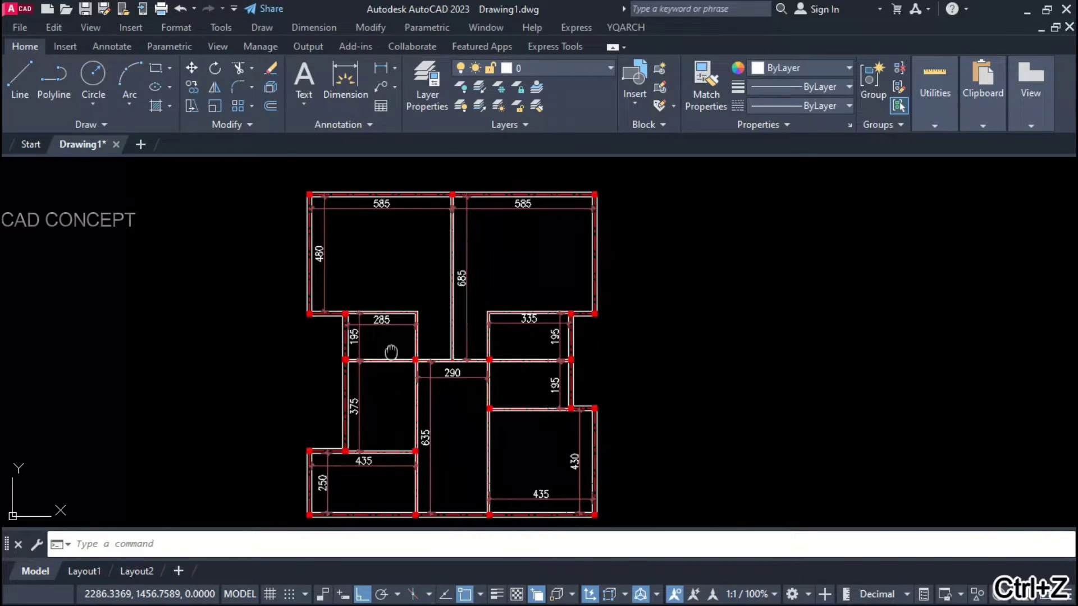
key(ctrl+z)
text(wd)
- Choose a projecting bay-window style with cantilever for the WD window command
key(Return)
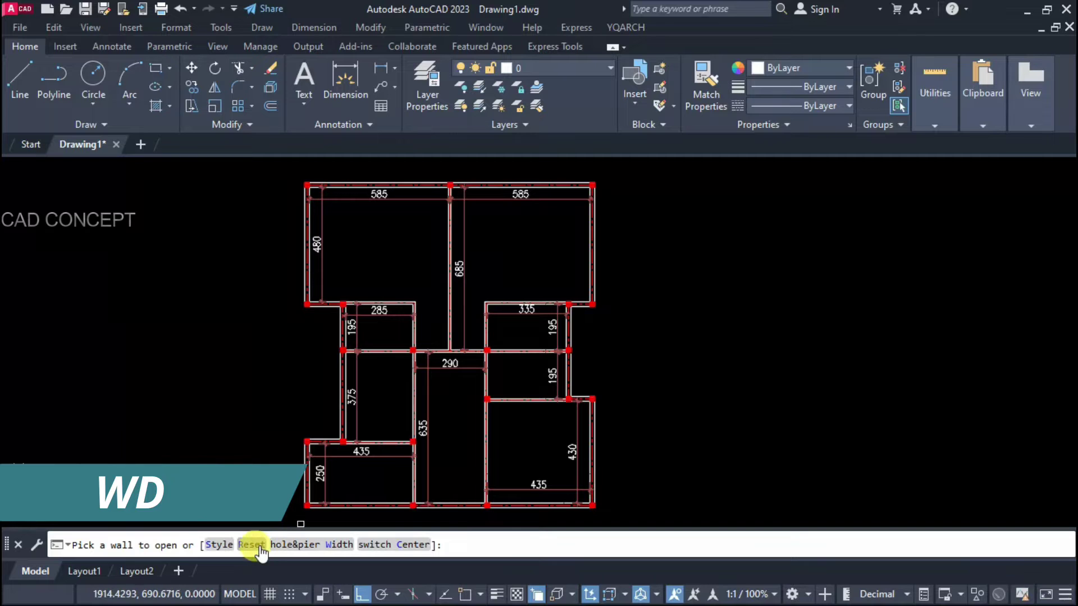
click(218, 544)
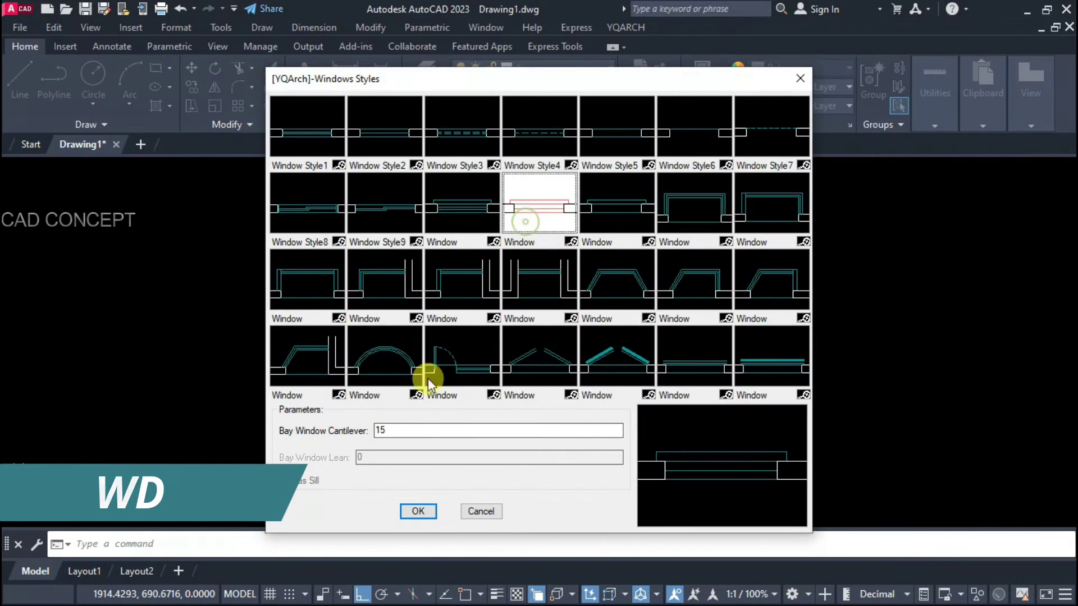
double_click(379, 430)
text(45)
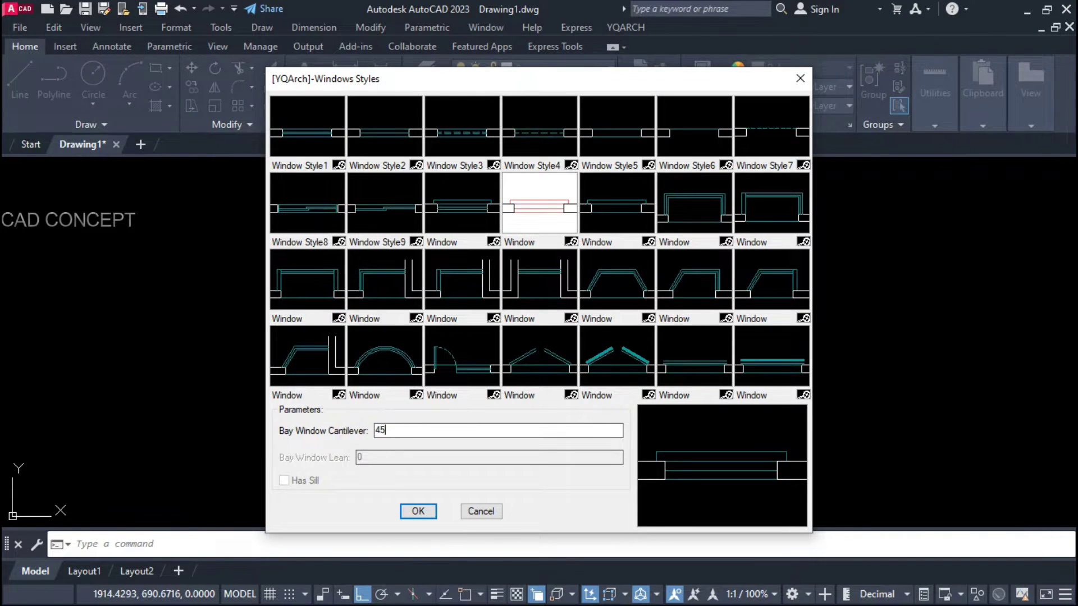
key(Return)
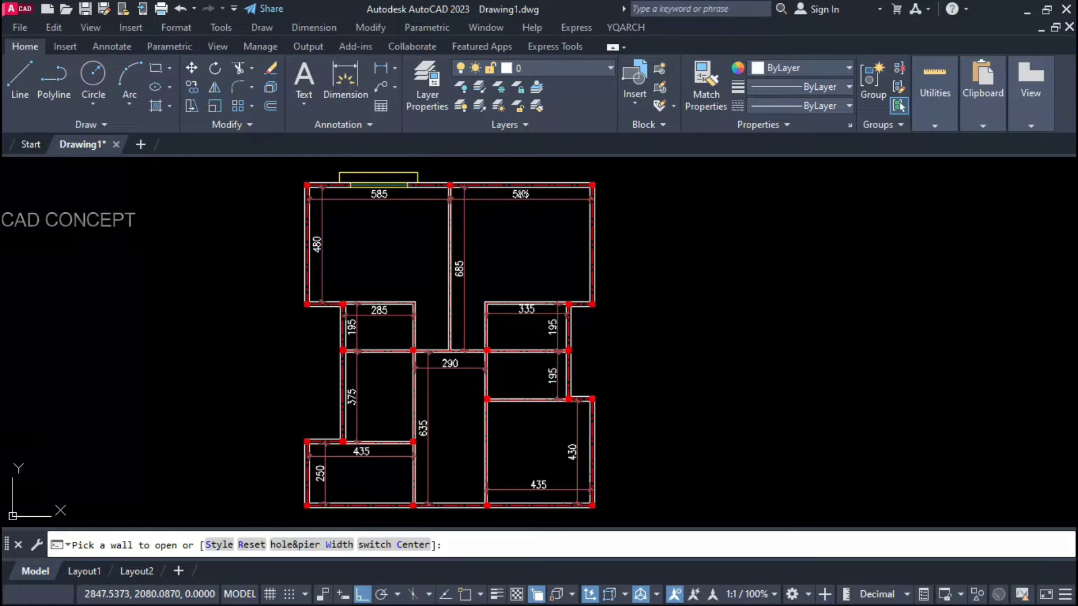
- Insert windows on the top-right room, 430 room and 375 room outer walls
click(522, 187)
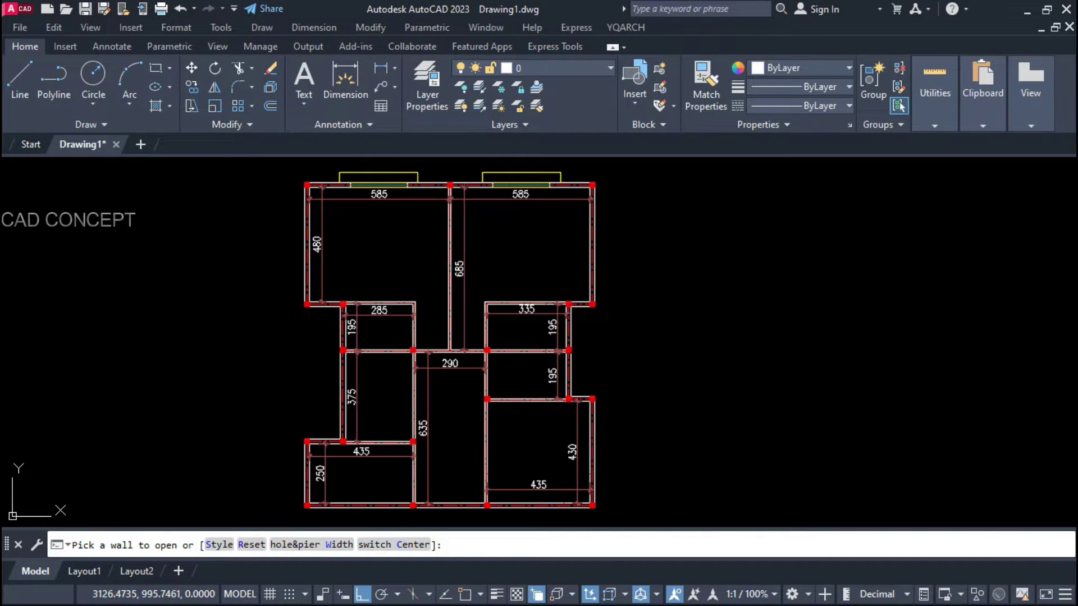
click(589, 452)
click(631, 445)
click(347, 413)
click(297, 415)
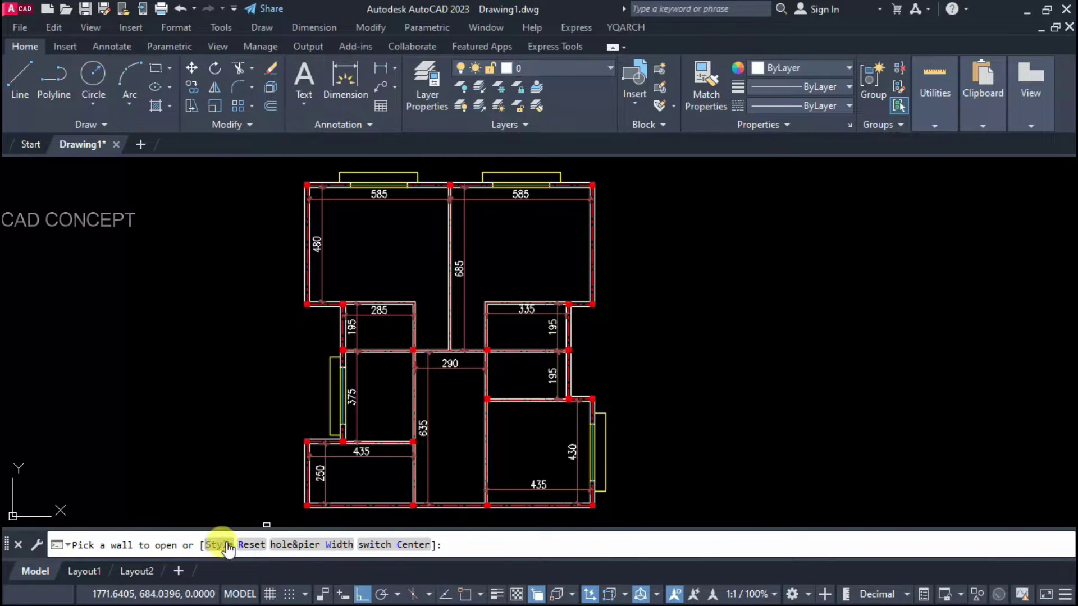
- Set the window width to 150 and insert a window on the 250 room's left wall
click(299, 545)
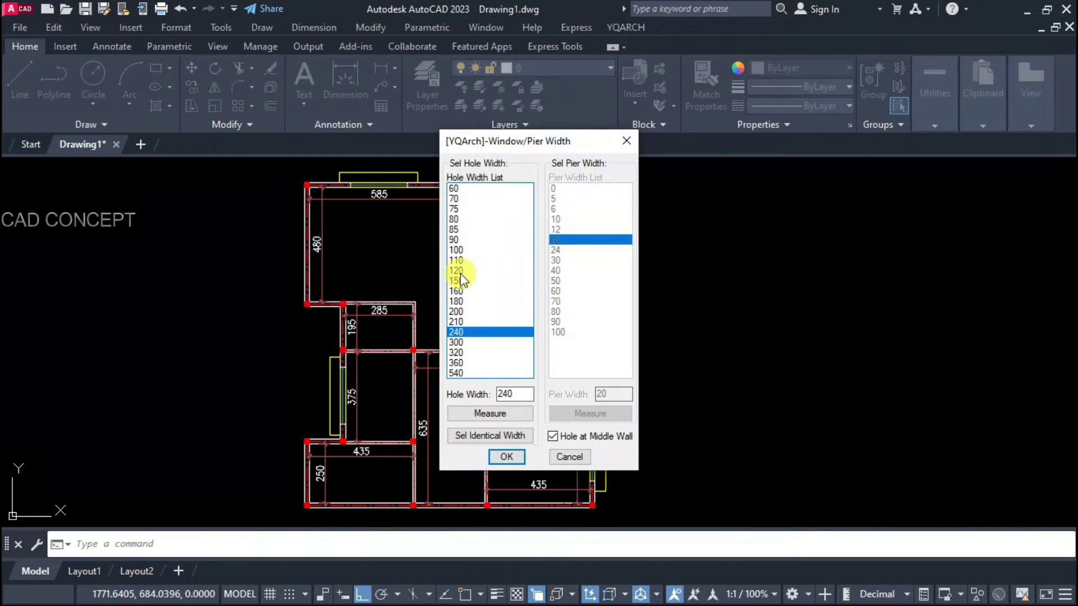
click(460, 281)
click(503, 457)
click(272, 481)
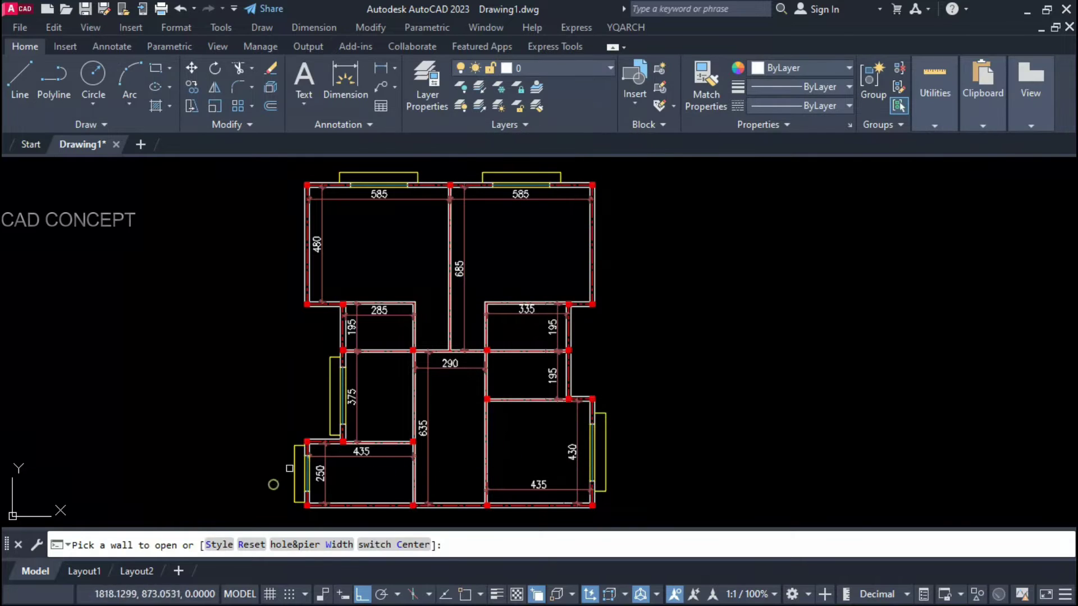
- Add windows to both 195 rooms' outer walls and the 285 room's outer wall
click(299, 545)
click(497, 451)
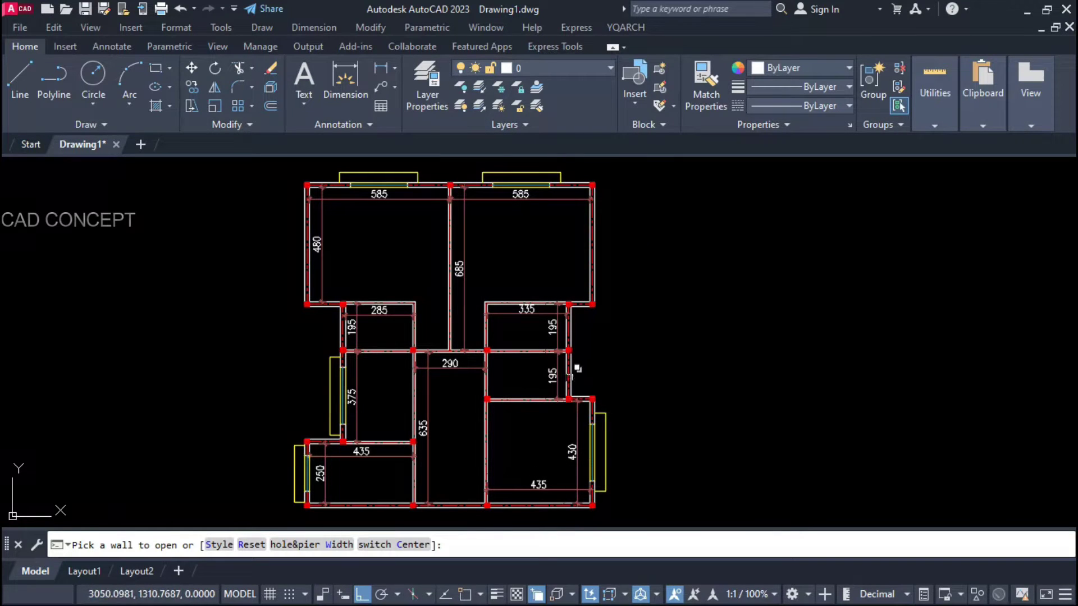
click(569, 375)
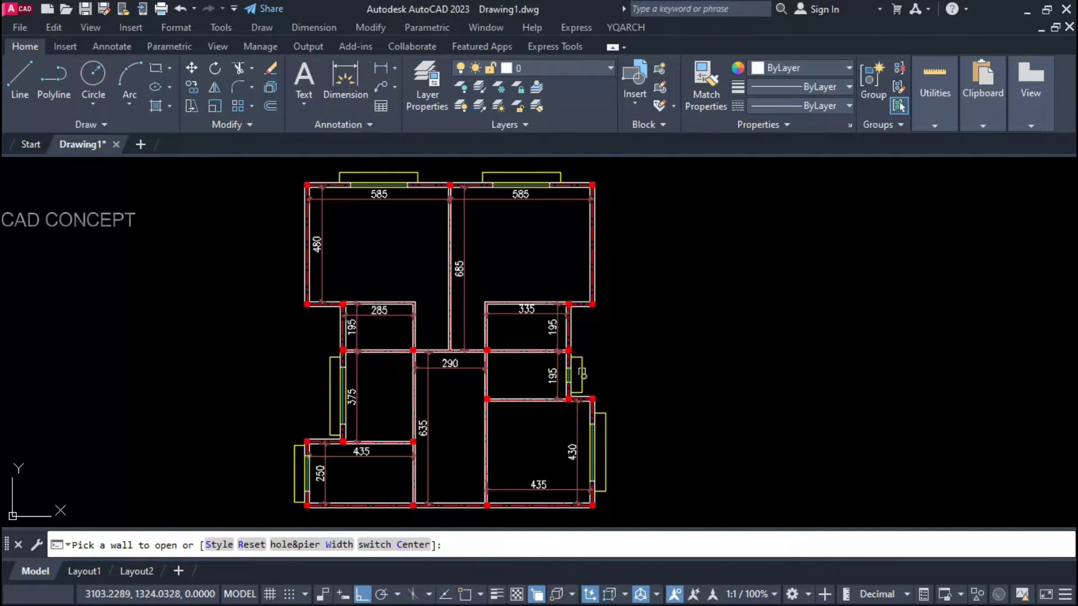
click(564, 354)
scroll(563, 328, up, 2)
click(568, 329)
click(614, 337)
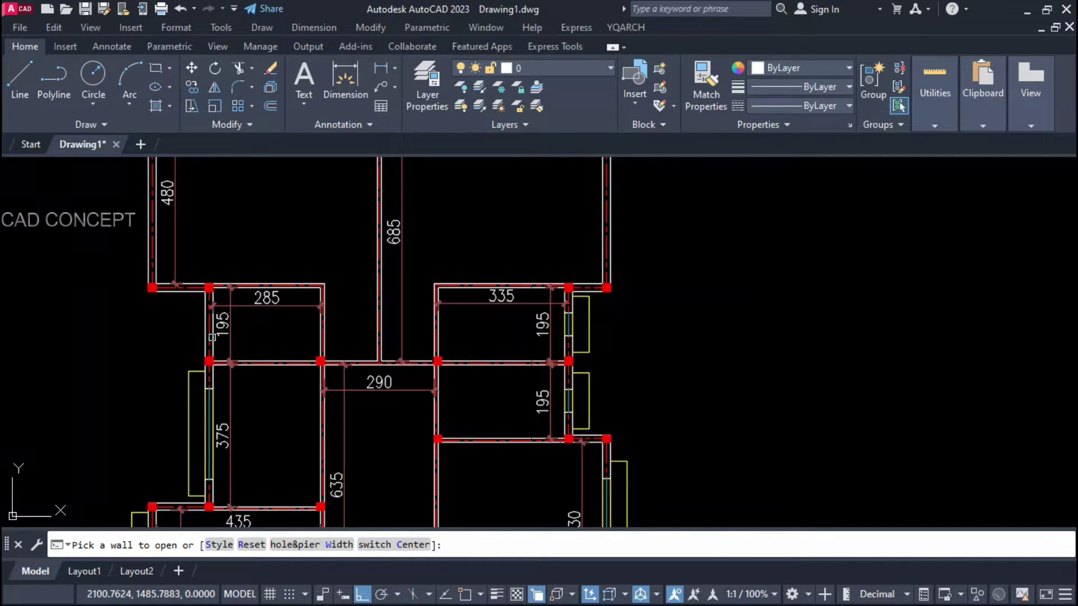
click(213, 337)
scroll(505, 354, down, 2)
- Insert a window on the bottom wall of the lower-right 435 room
middle_drag(504, 468, 493, 459)
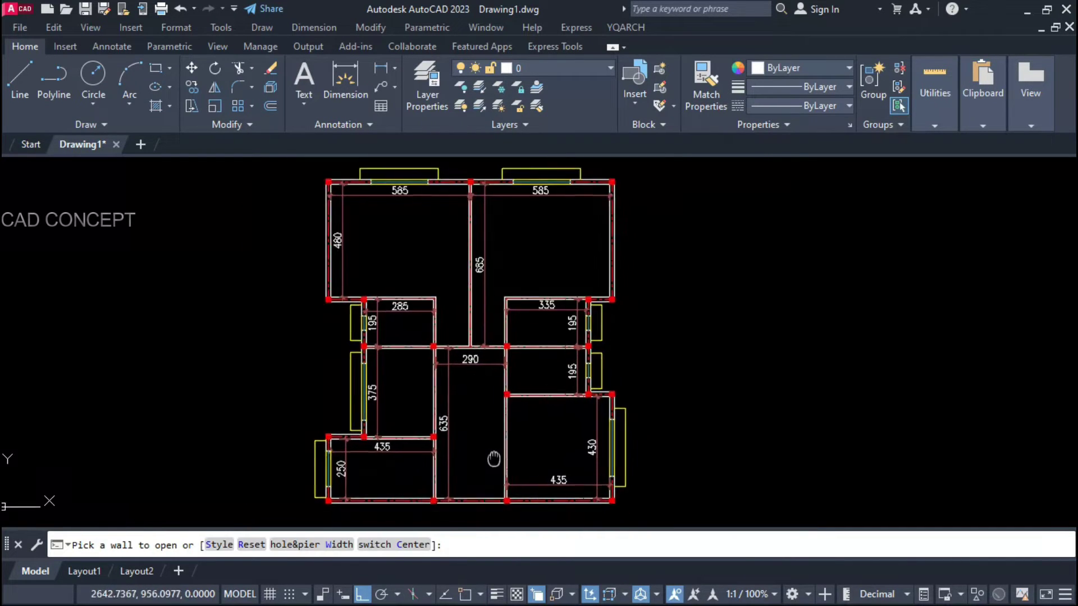
key(Escape)
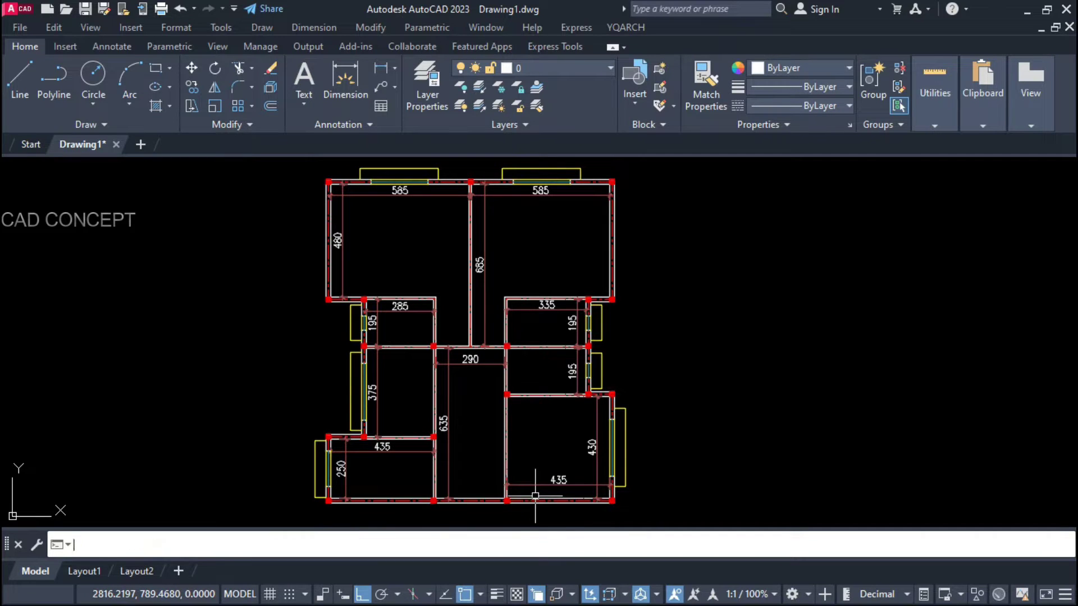
text(w)
key(Return)
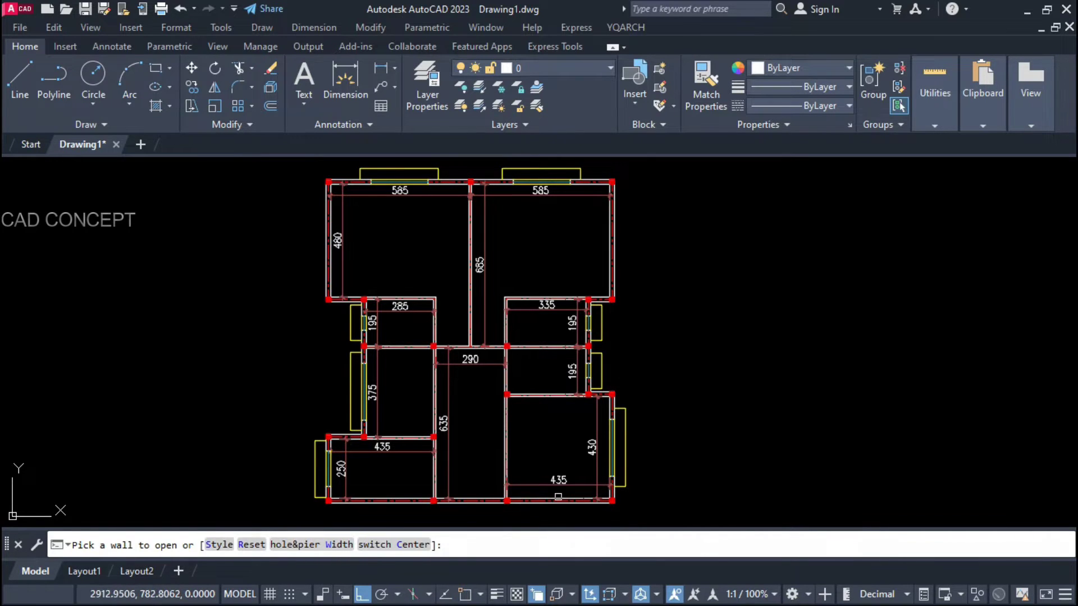
click(558, 496)
middle_drag(561, 425, 568, 427)
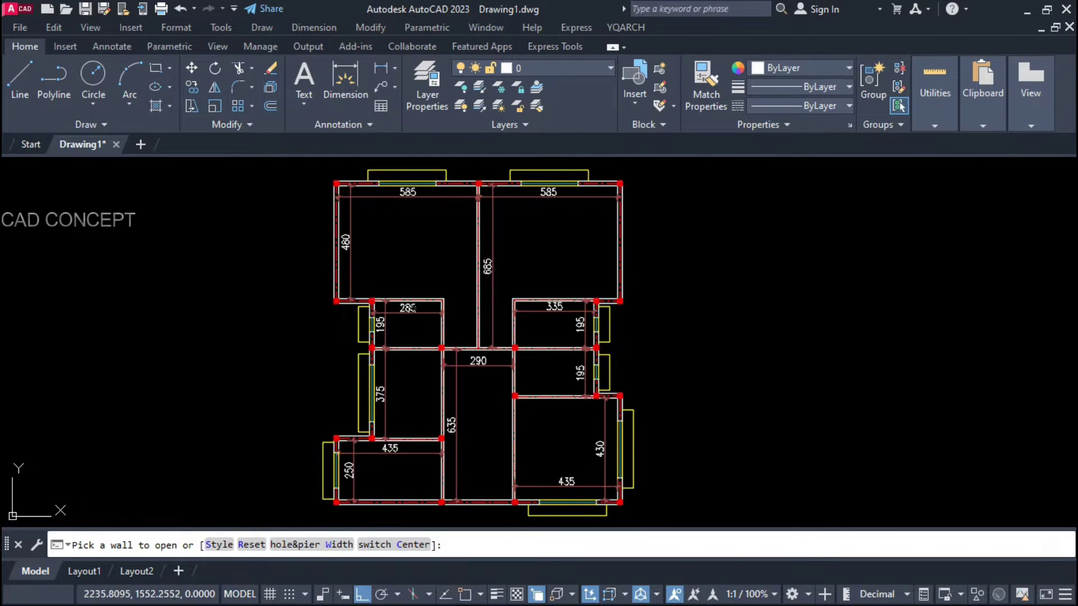
key(Return)
text(w)
- Choose the Door1 pocket-door style with leaf thickness 5
key(Return)
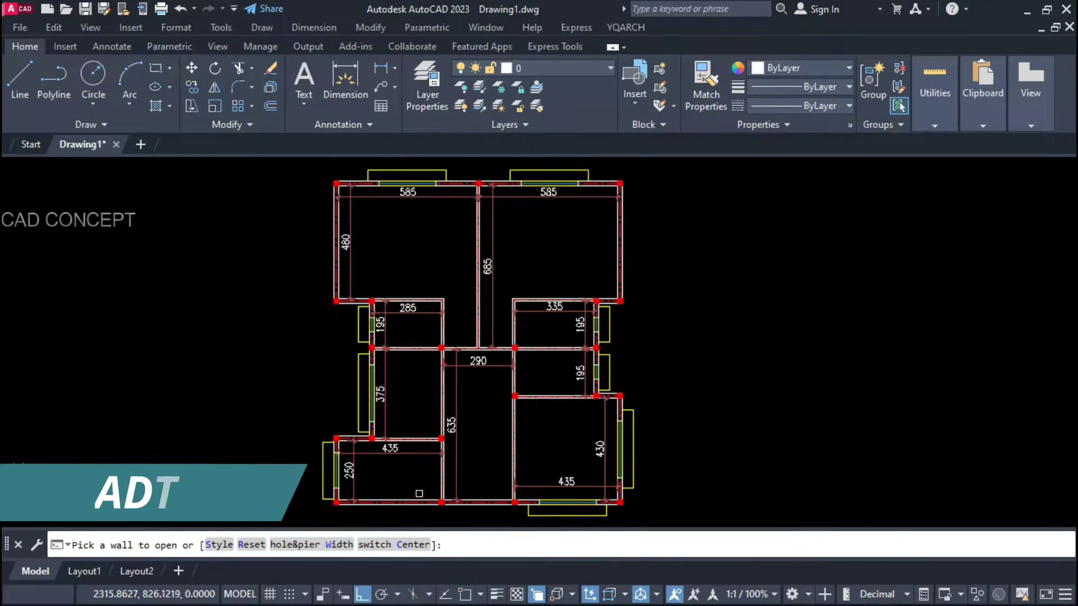
click(217, 546)
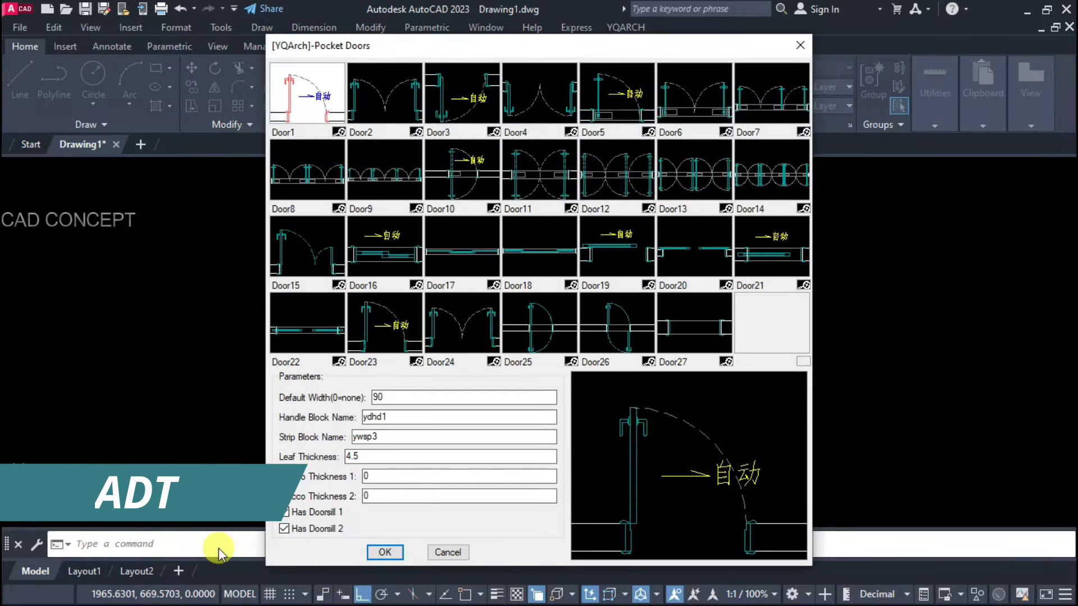
click(309, 110)
text(5)
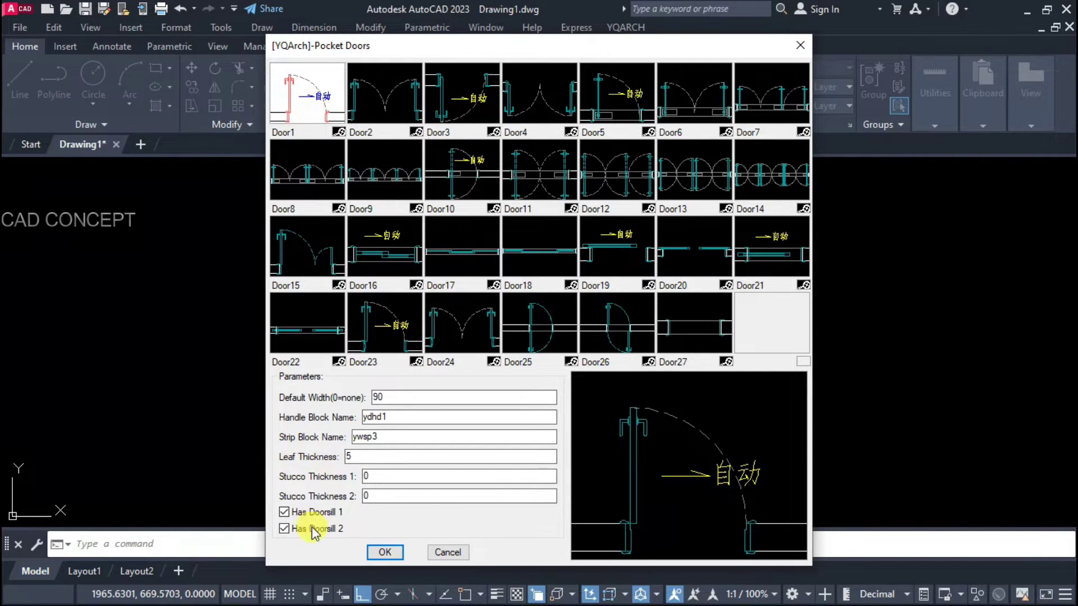
click(381, 554)
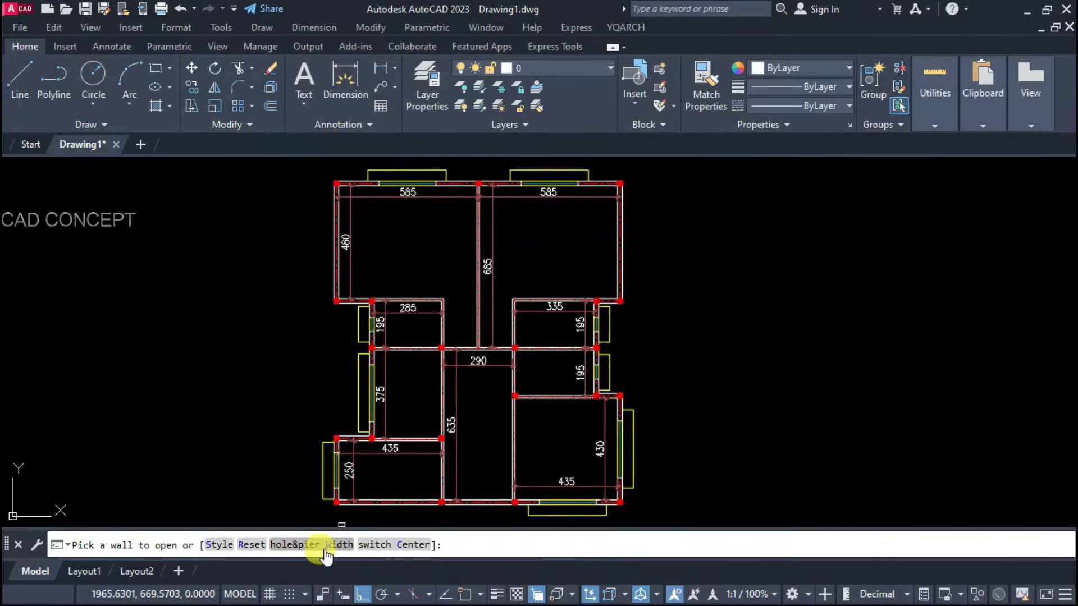
- Set a 100 door opening width with the hole centred in the wall
click(319, 547)
click(459, 242)
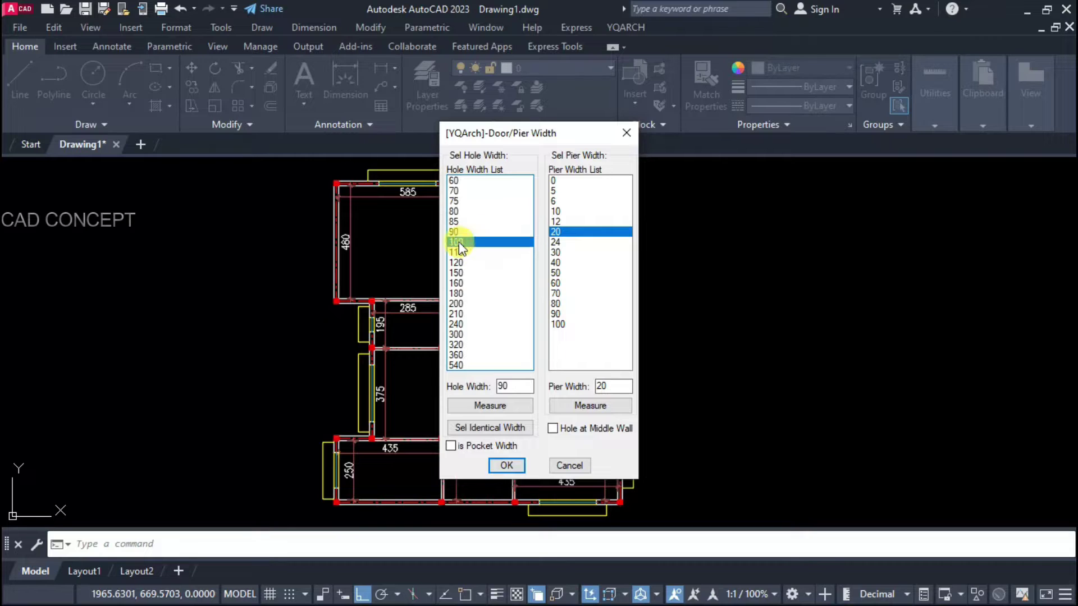
double_click(595, 385)
click(553, 428)
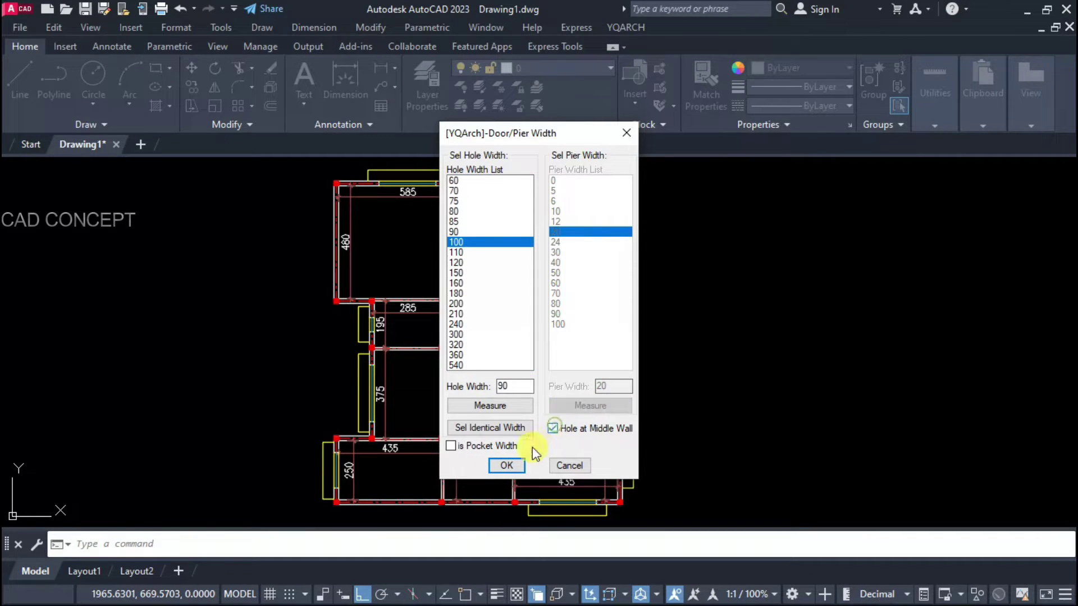
- Add doors to the corridor's bottom wall and the 250 and 430 rooms at 120/10 width
click(506, 466)
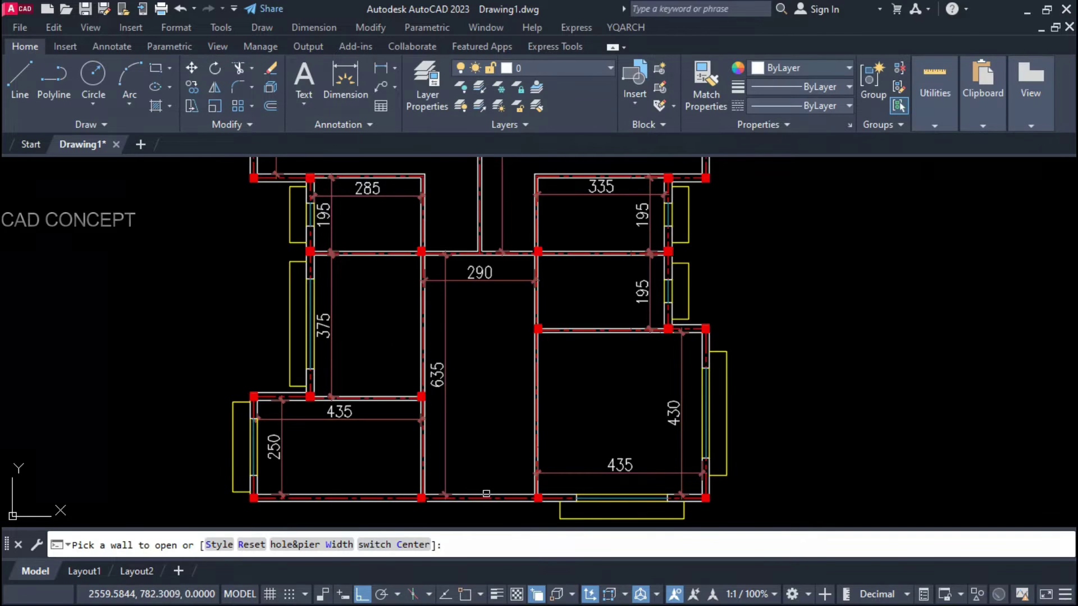
scroll(486, 482, down, 2)
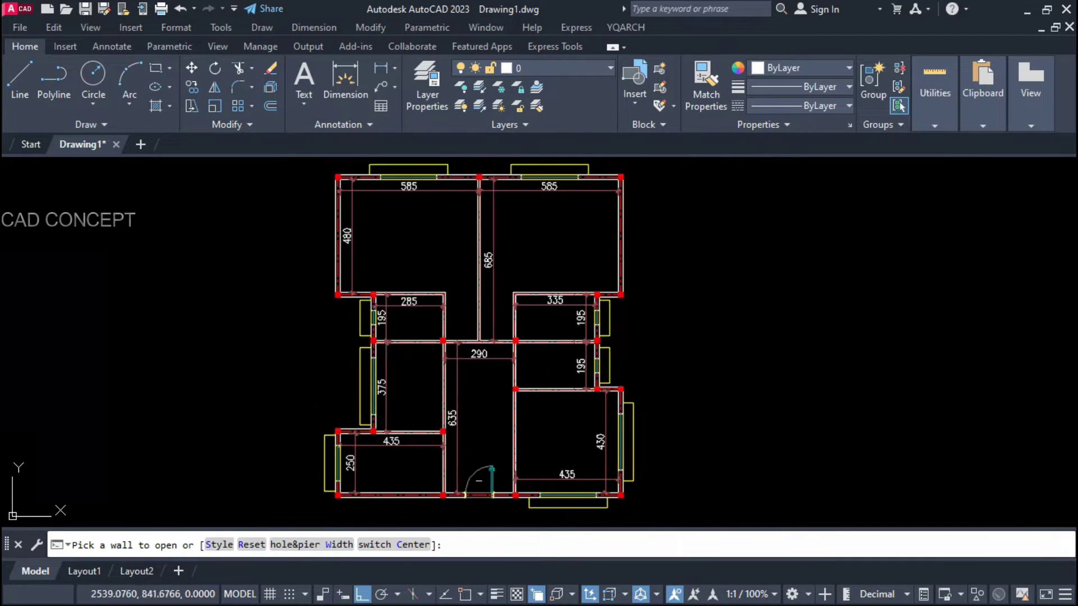
key(Return)
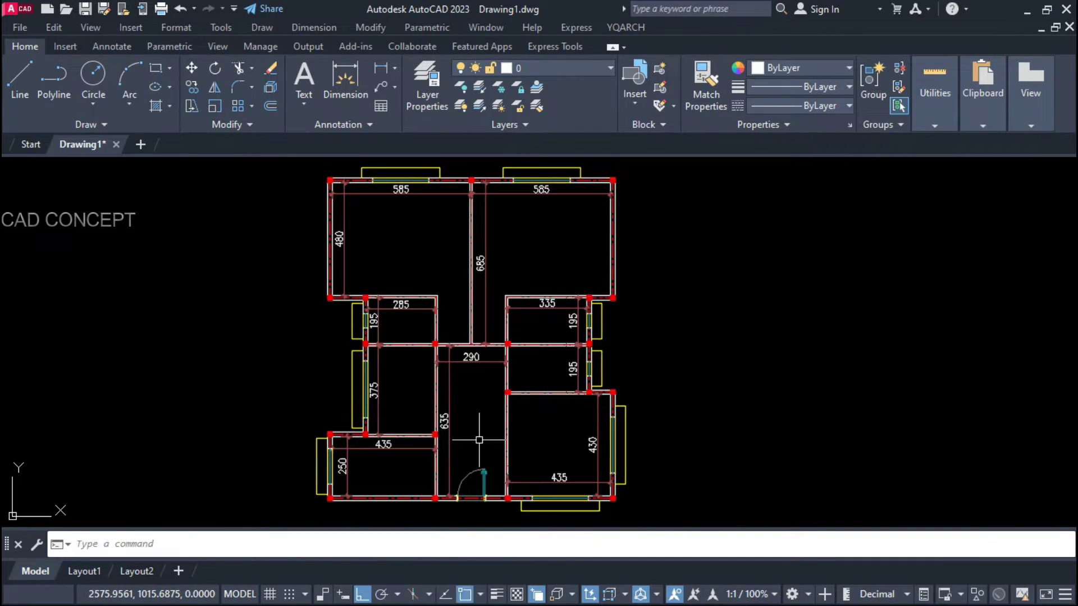
key(Return)
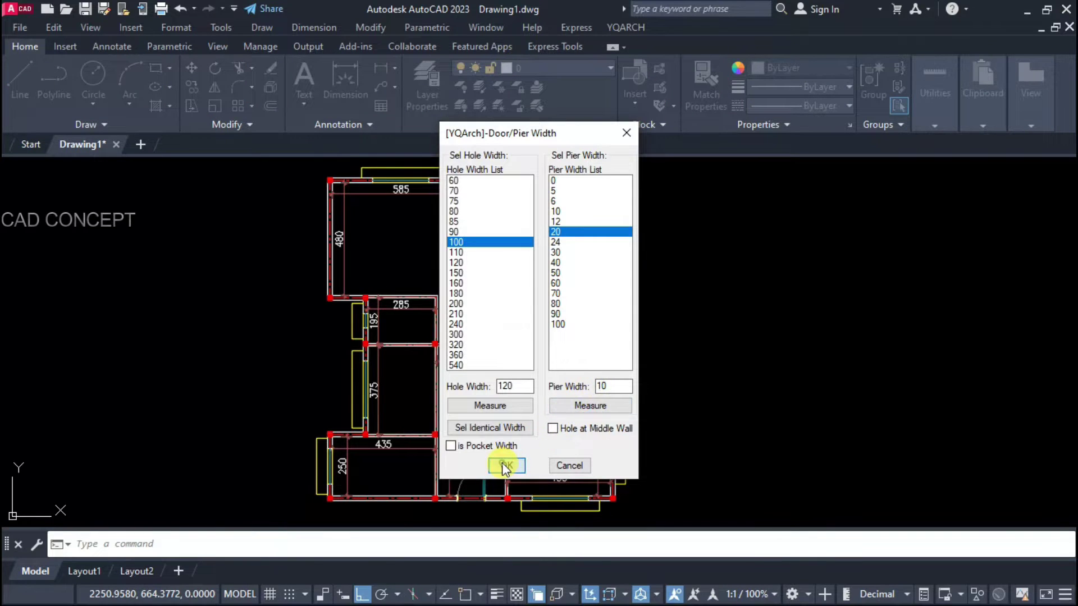
click(503, 463)
scroll(428, 461, up, 2)
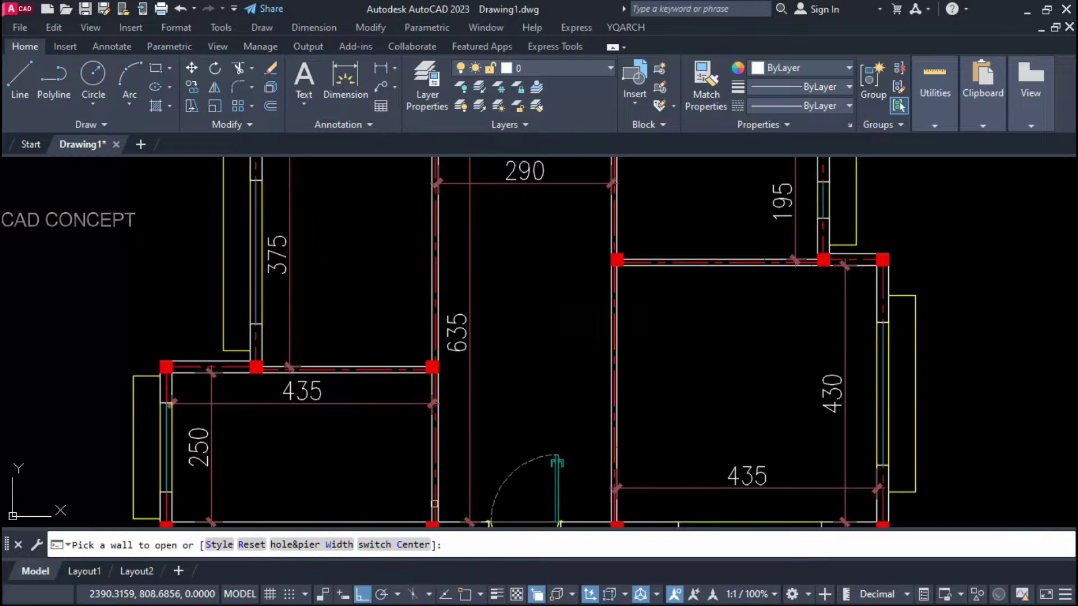
scroll(428, 376, up, 1)
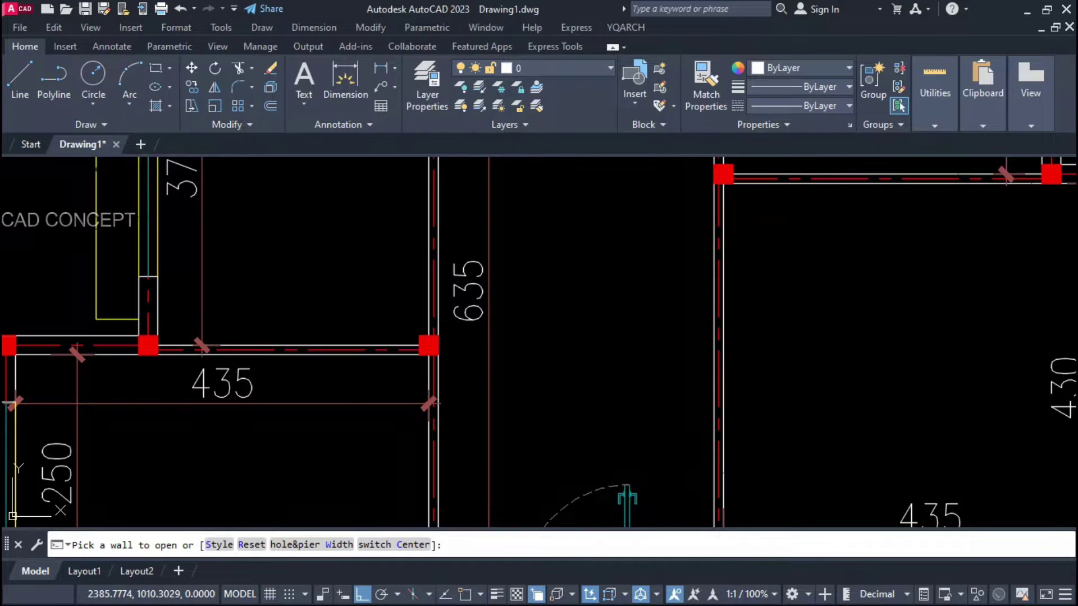
scroll(422, 362, down, 1)
click(518, 353)
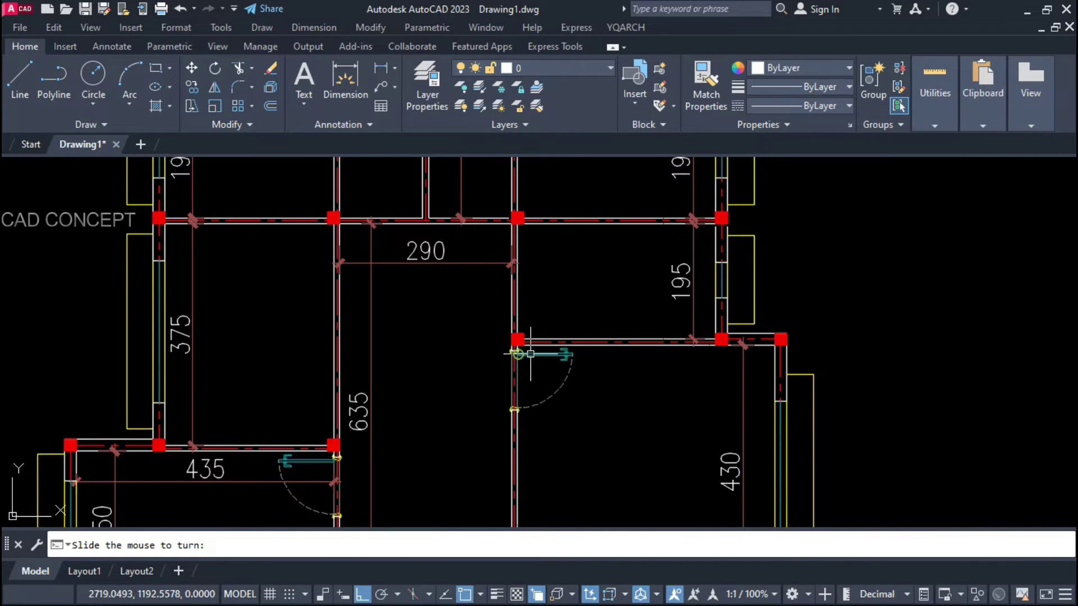
scroll(523, 358, down, 2)
click(539, 355)
key(Escape)
middle_drag(565, 366, 573, 393)
scroll(594, 419, down, 2)
text(ad)
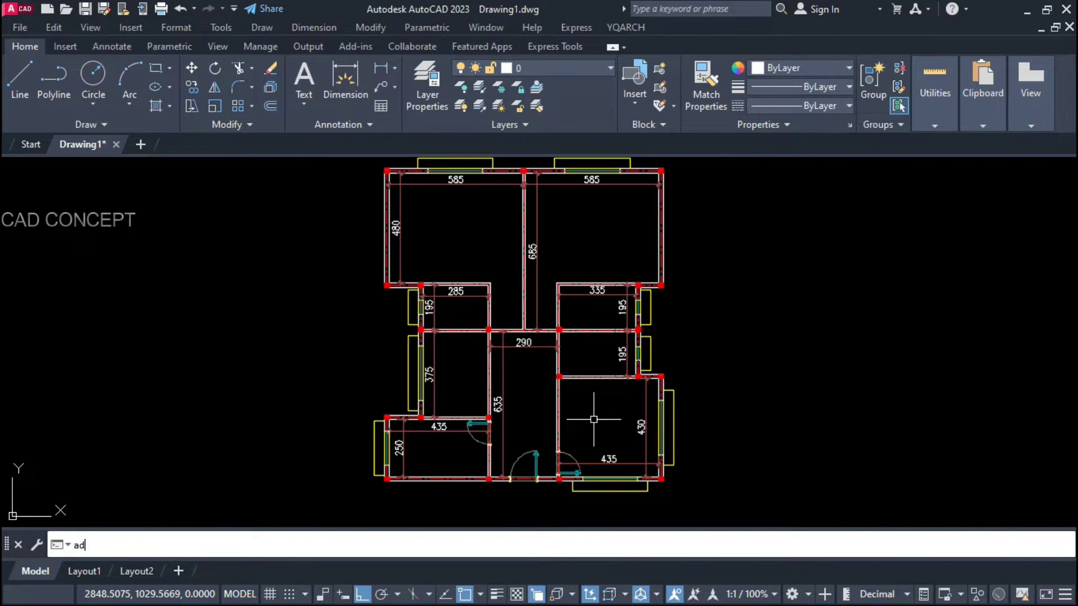
key(Return)
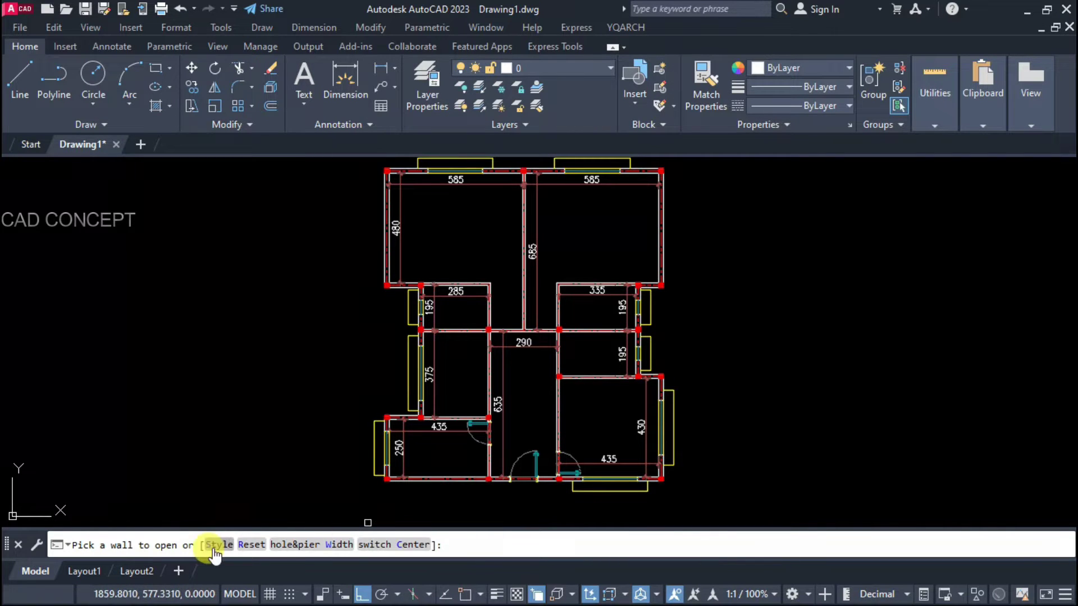
- Insert 80-wide swing doors for the 285, 335 and 375 rooms and upper corridor
click(315, 545)
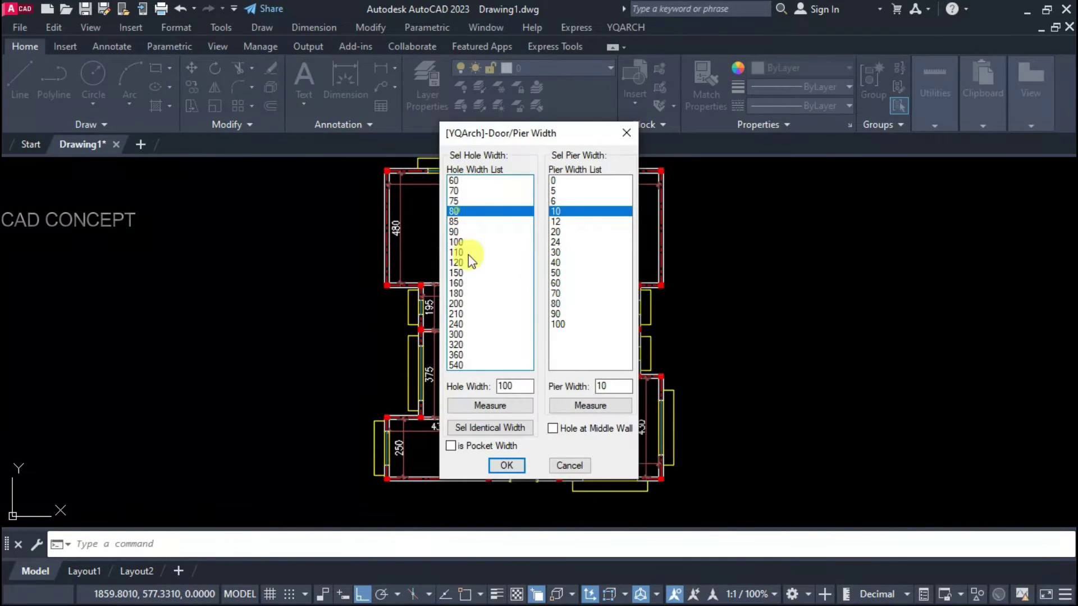
click(524, 472)
scroll(537, 267, up, 3)
scroll(538, 266, up, 2)
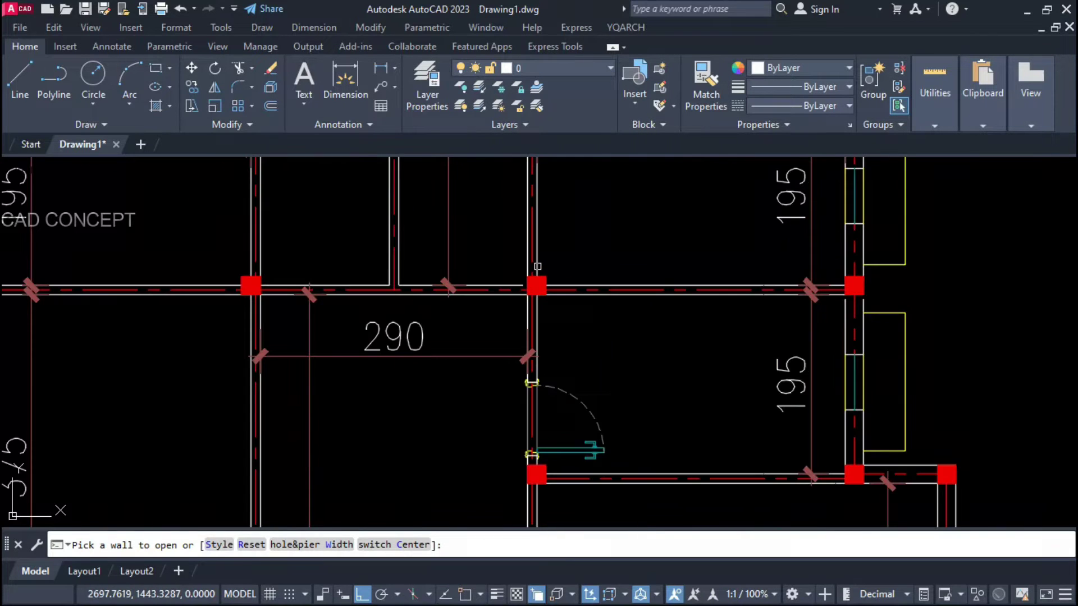
scroll(542, 370, down, 2)
scroll(521, 189, up, 2)
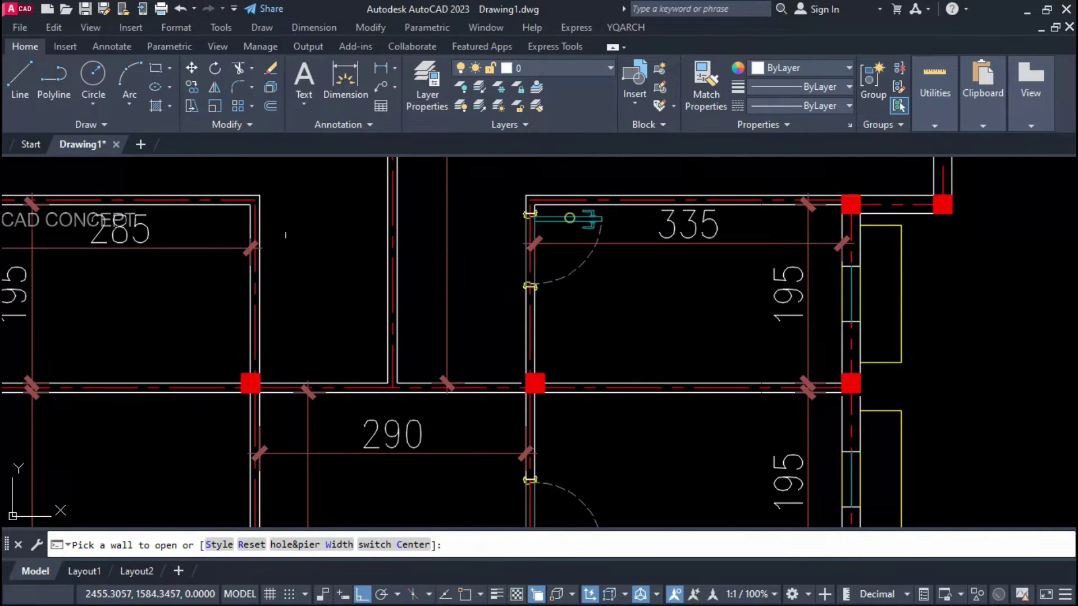
scroll(542, 280, down, 3)
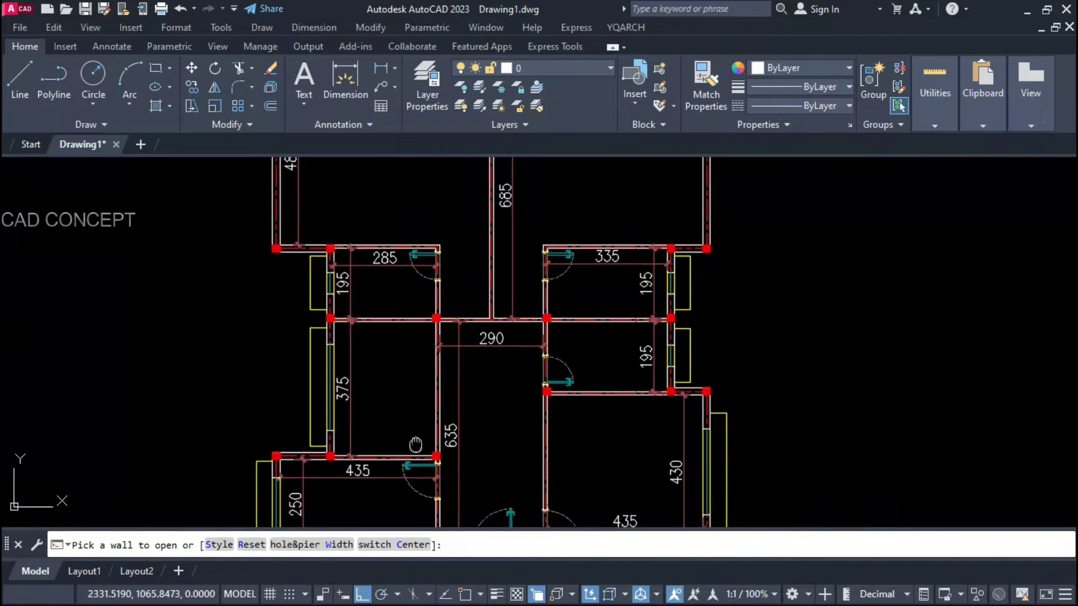
scroll(449, 437, down, 1)
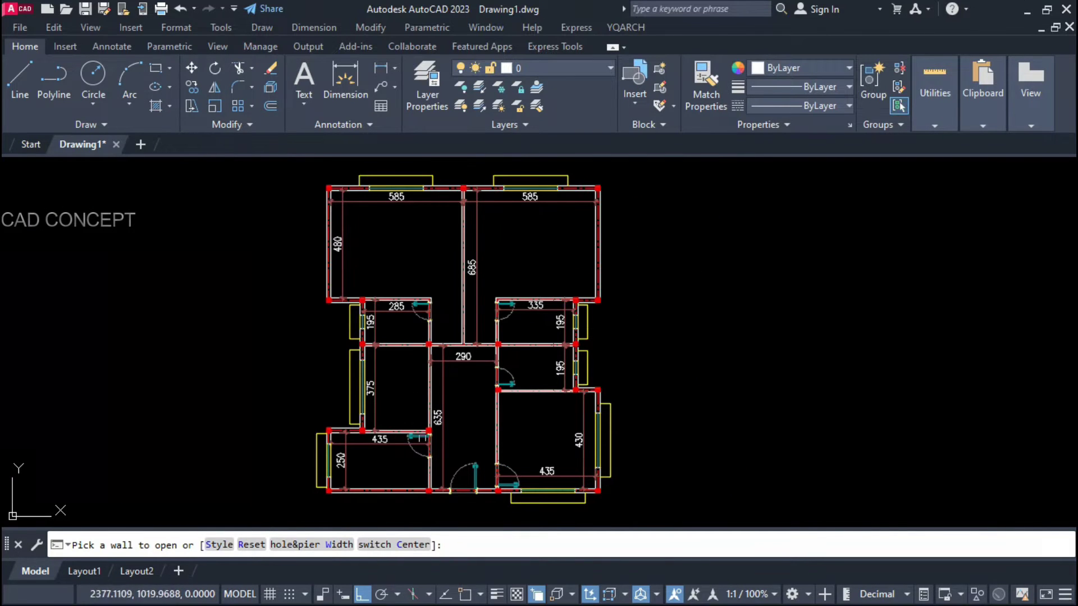
click(339, 545)
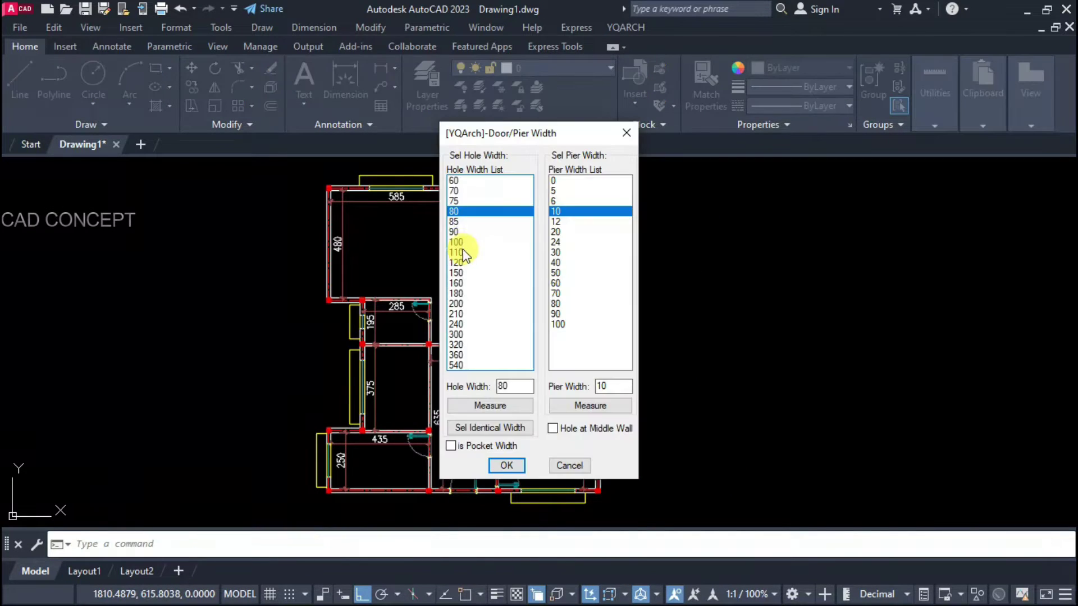
click(498, 464)
scroll(426, 422, up, 3)
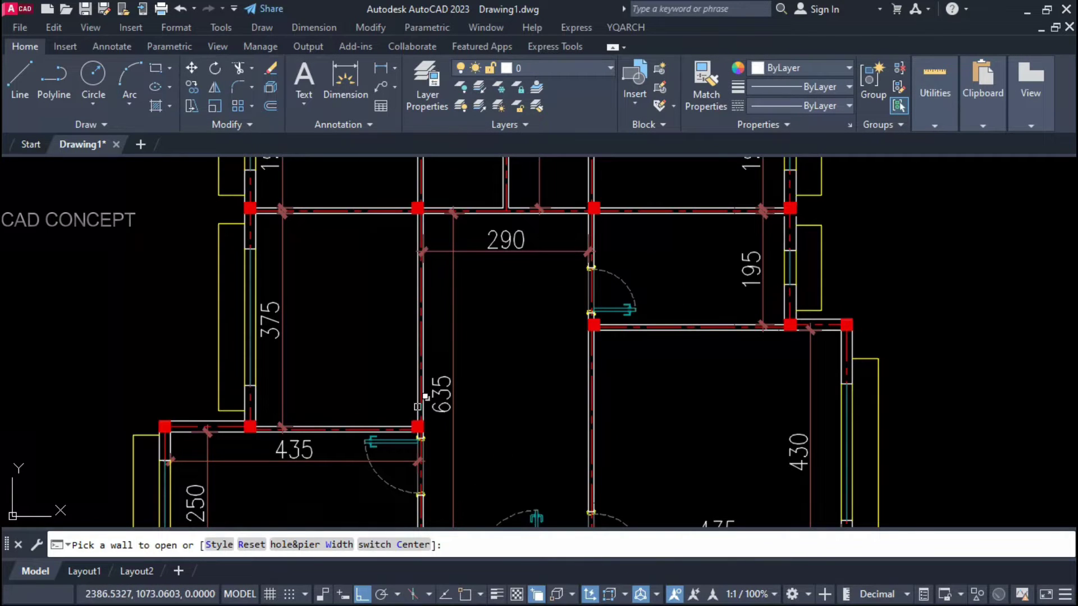
click(418, 412)
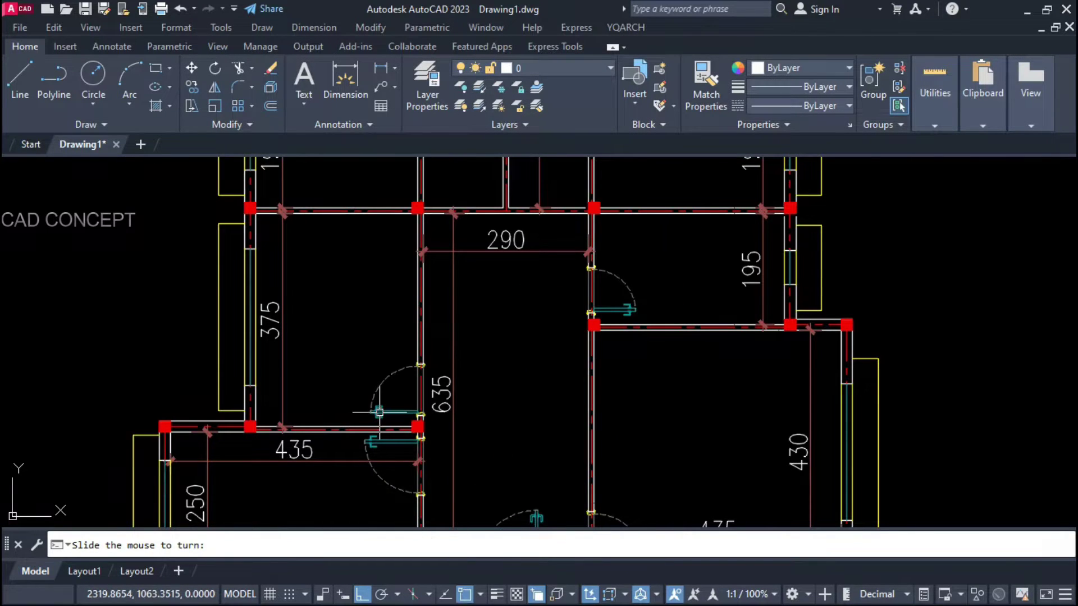
click(379, 339)
scroll(464, 375, down, 2)
scroll(464, 374, up, 1)
scroll(463, 343, up, 2)
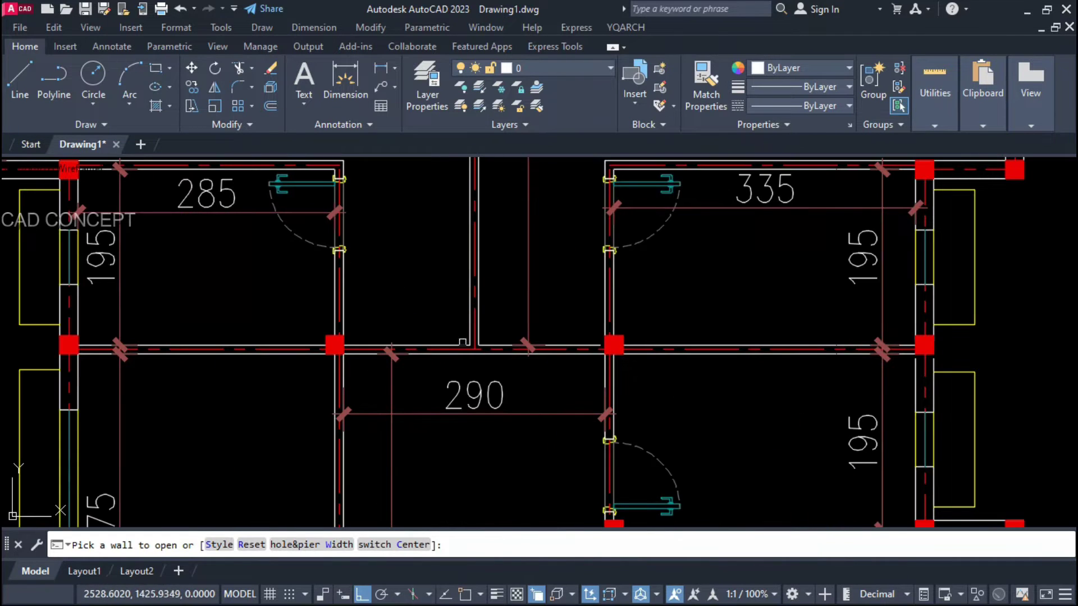
click(421, 347)
click(488, 341)
click(489, 343)
scroll(490, 344, down, 4)
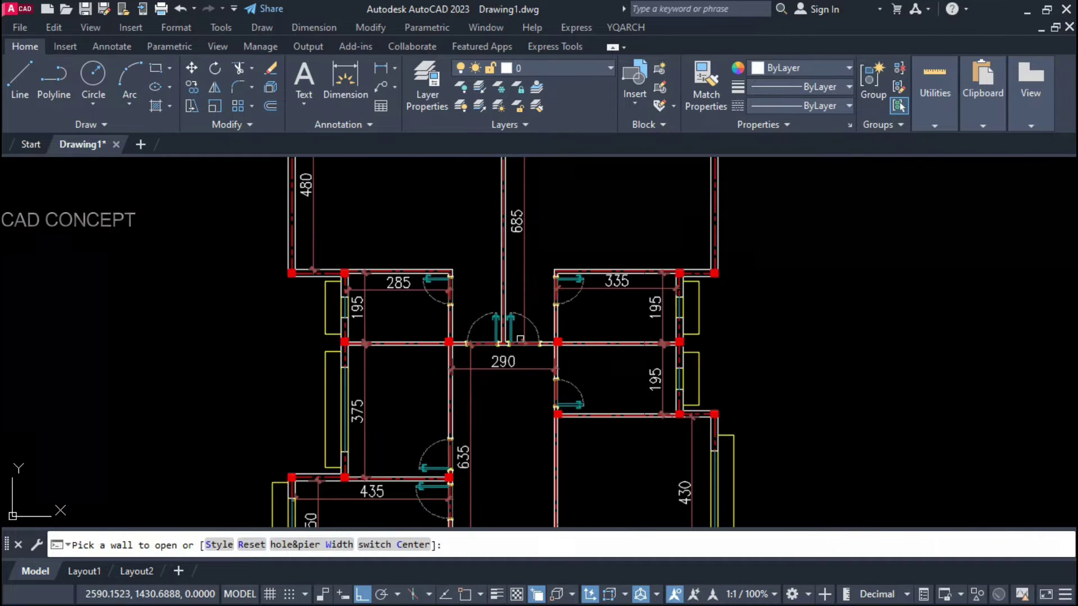
scroll(529, 331, down, 4)
scroll(531, 331, up, 2)
key(Escape)
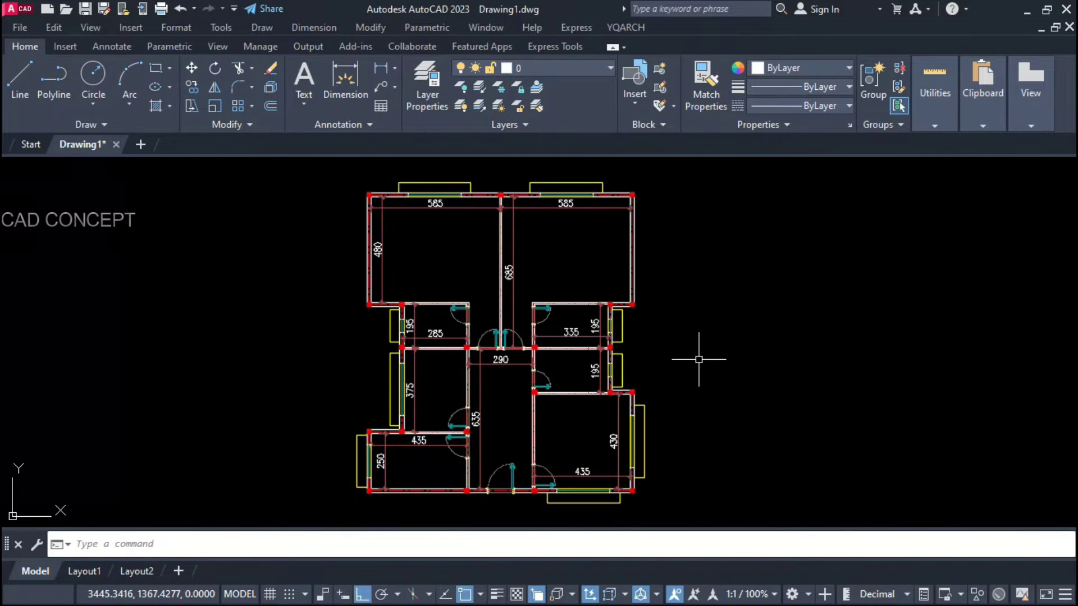
scroll(700, 358, up, 2)
scroll(691, 350, down, 2)
scroll(460, 396, up, 3)
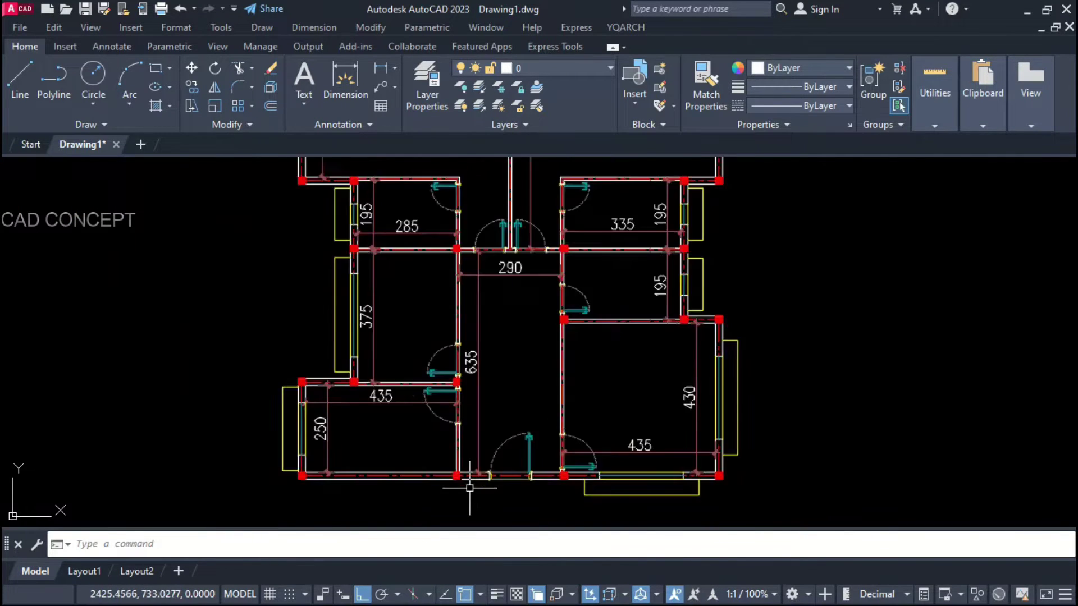
scroll(460, 396, up, 3)
- Select all doors like the picked one via Select Similar, then clear the selection
click(448, 438)
right_click(448, 441)
click(481, 276)
key(Escape)
scroll(436, 421, down, 5)
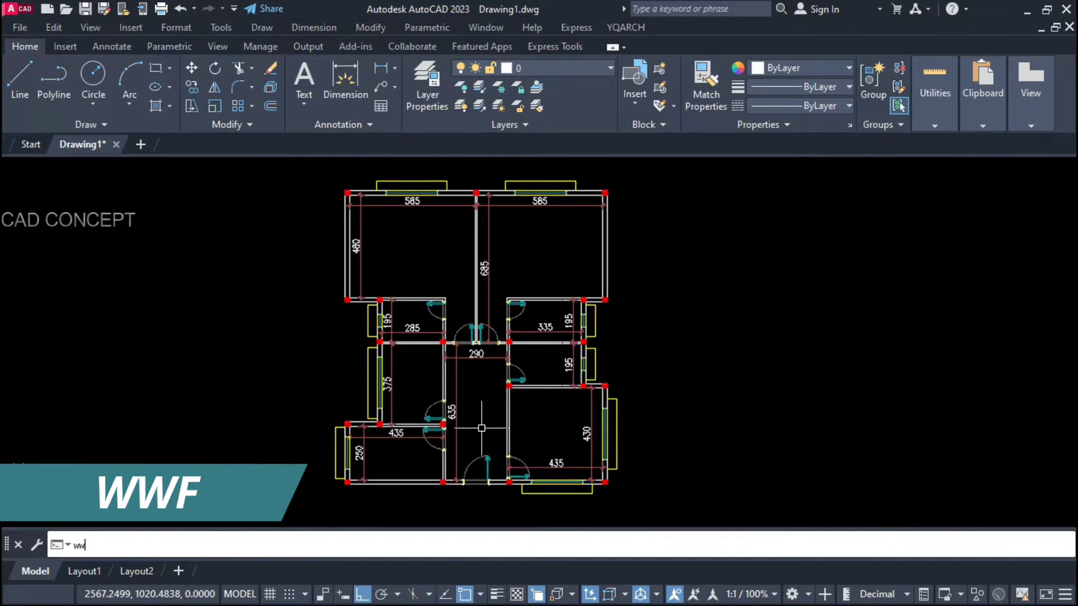
- Solid-fill every wall with WWF by window-selecting the whole plan
click(255, 512)
click(663, 163)
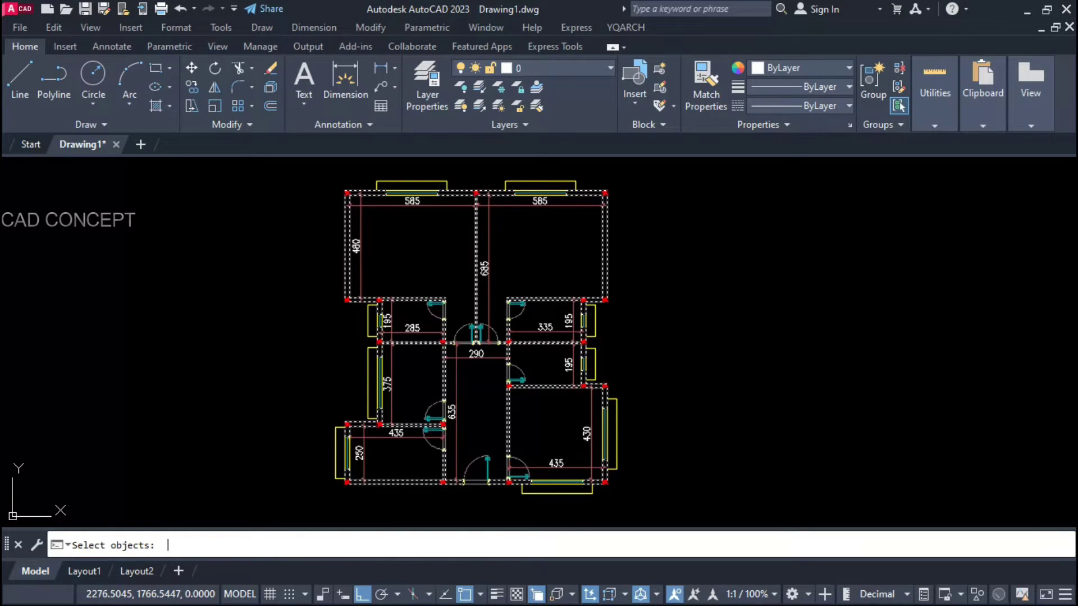
key(Return)
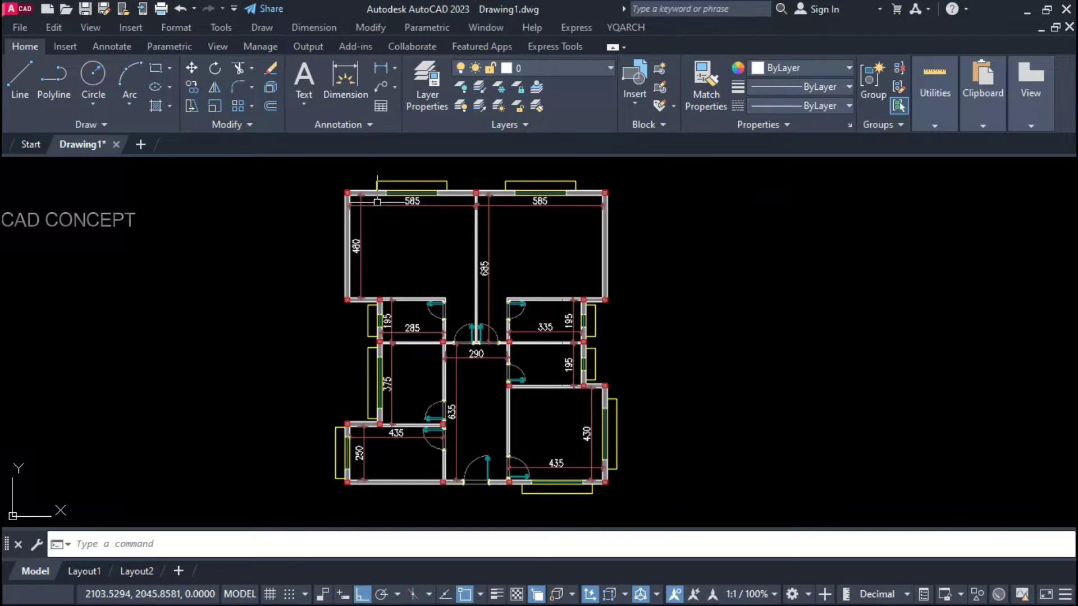
scroll(371, 181, up, 6)
scroll(341, 233, down, 4)
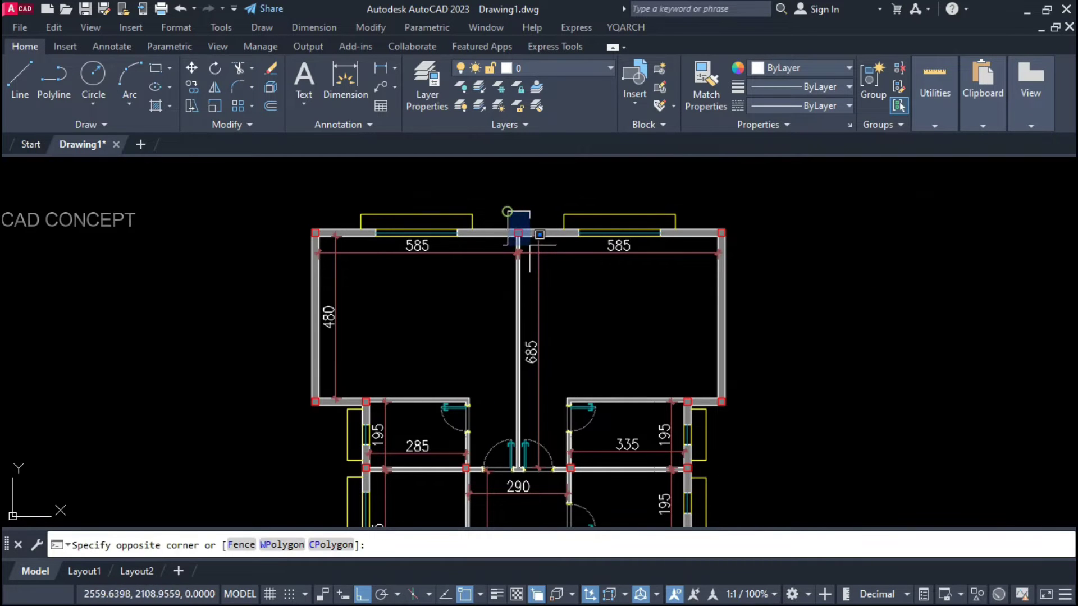
click(529, 240)
right_click(524, 233)
key(Escape)
scroll(528, 253, down, 3)
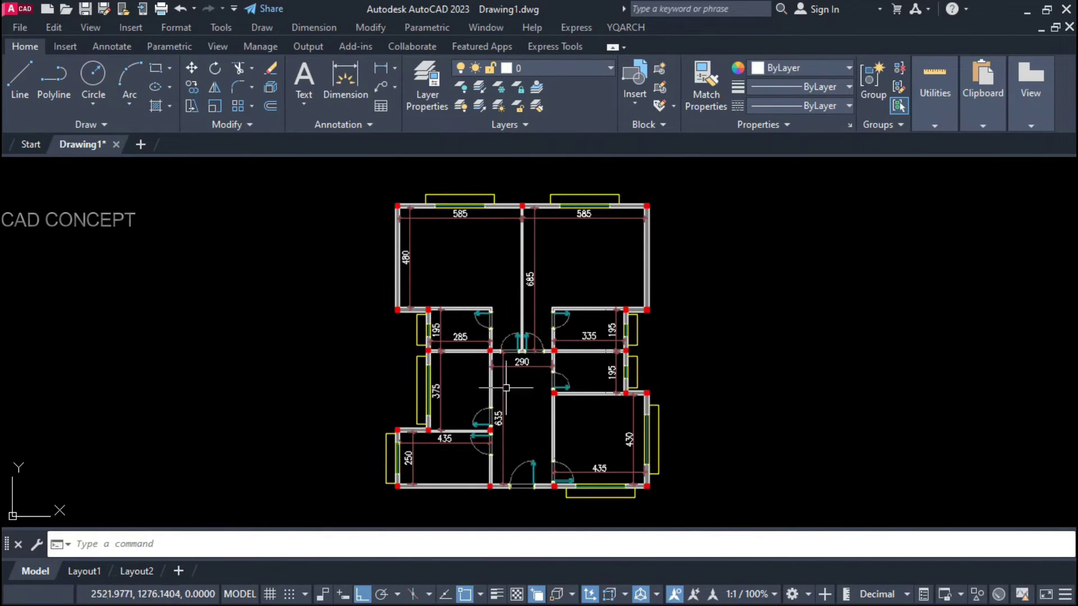
- Furnish the lower-right 435 by 430 room with a sofa set and TV cabinet, choosing another sofa design
middle_drag(716, 361, 728, 367)
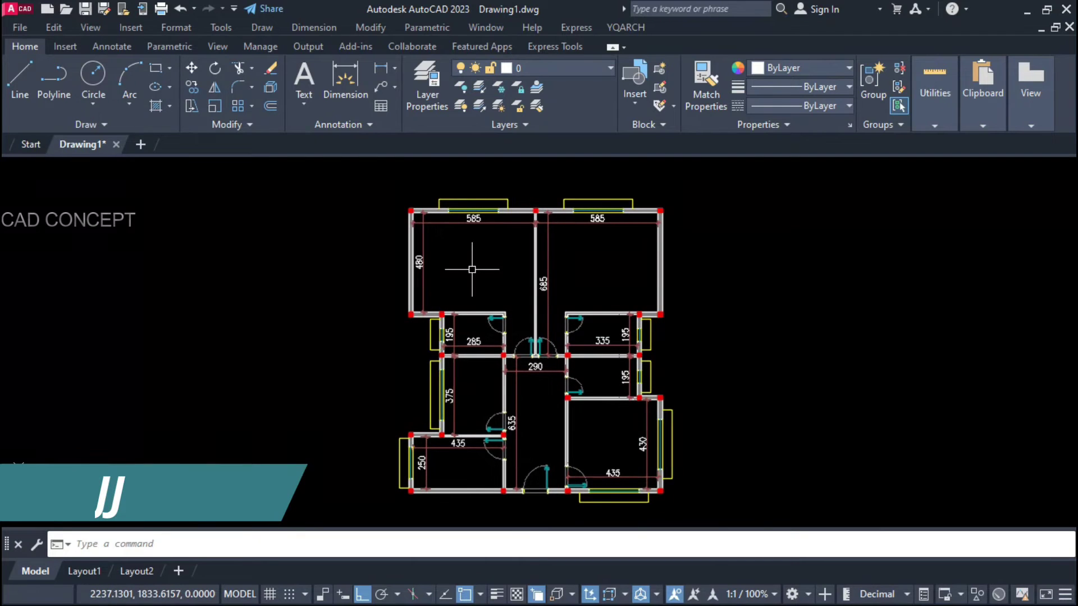
text(JJ)
key(Return)
double_click(442, 335)
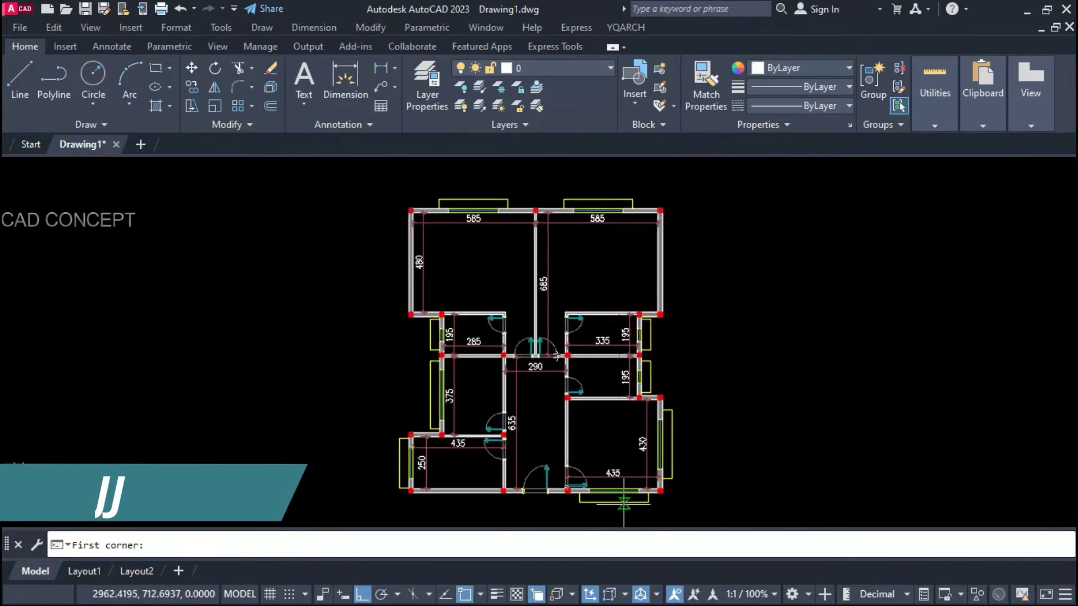
scroll(627, 506, up, 5)
click(754, 446)
scroll(754, 446, down, 2)
click(509, 221)
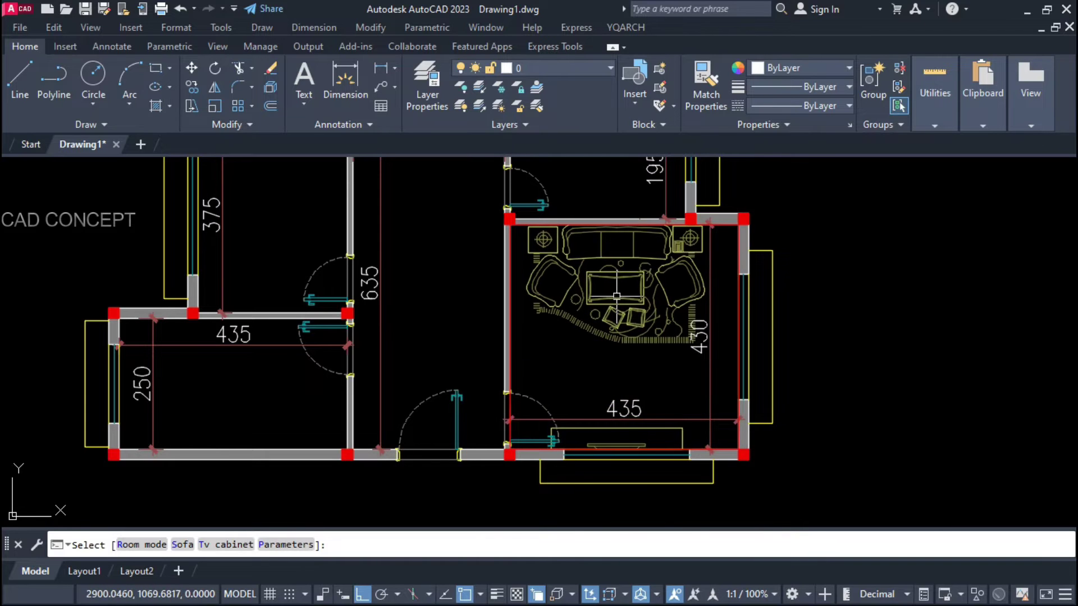
click(619, 381)
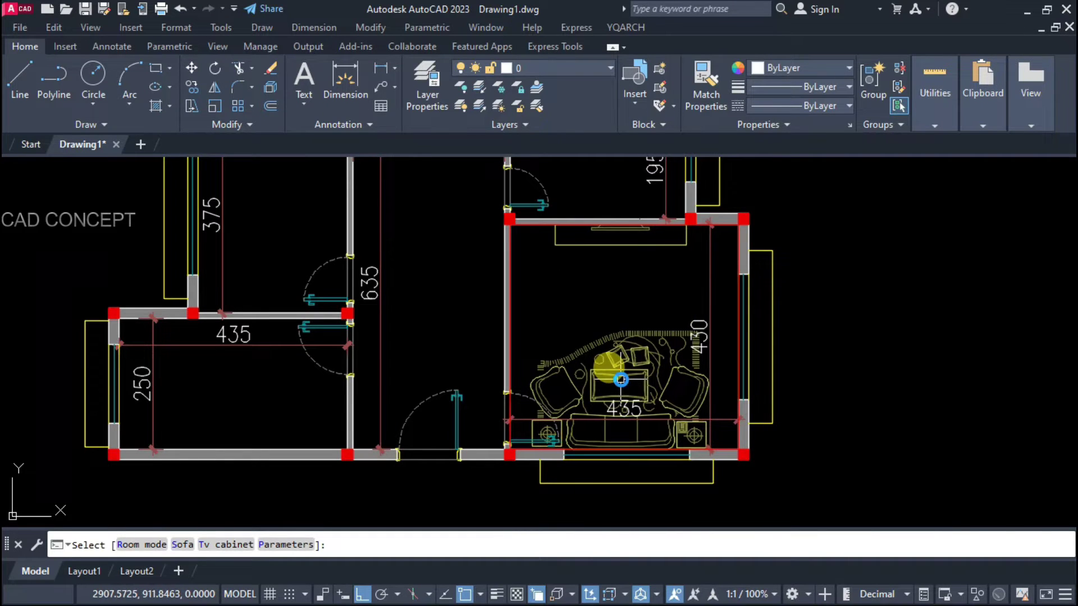
click(620, 380)
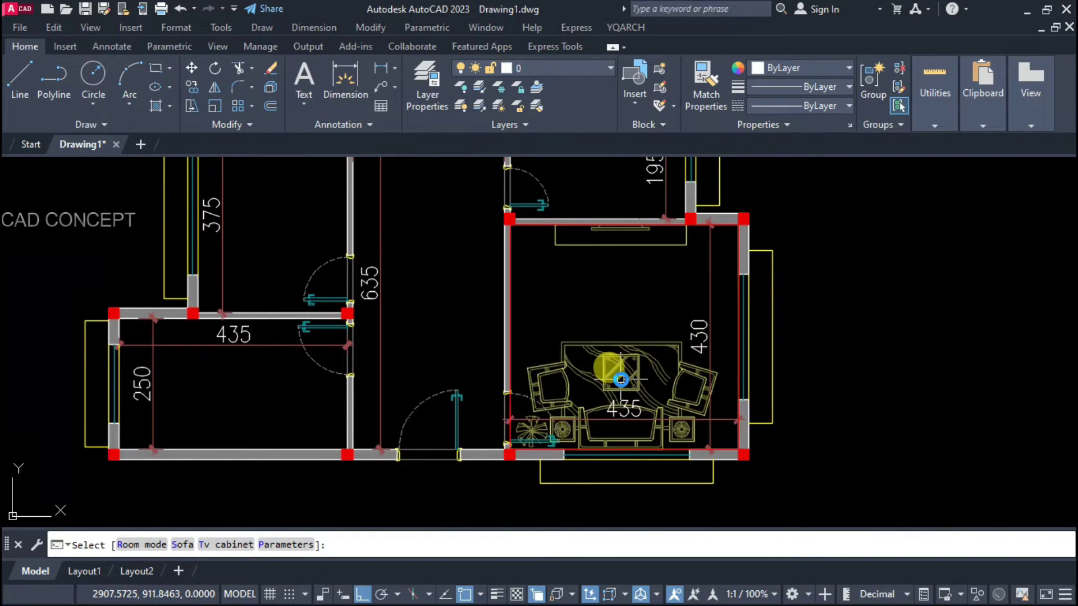
key(Return)
scroll(622, 379, down, 5)
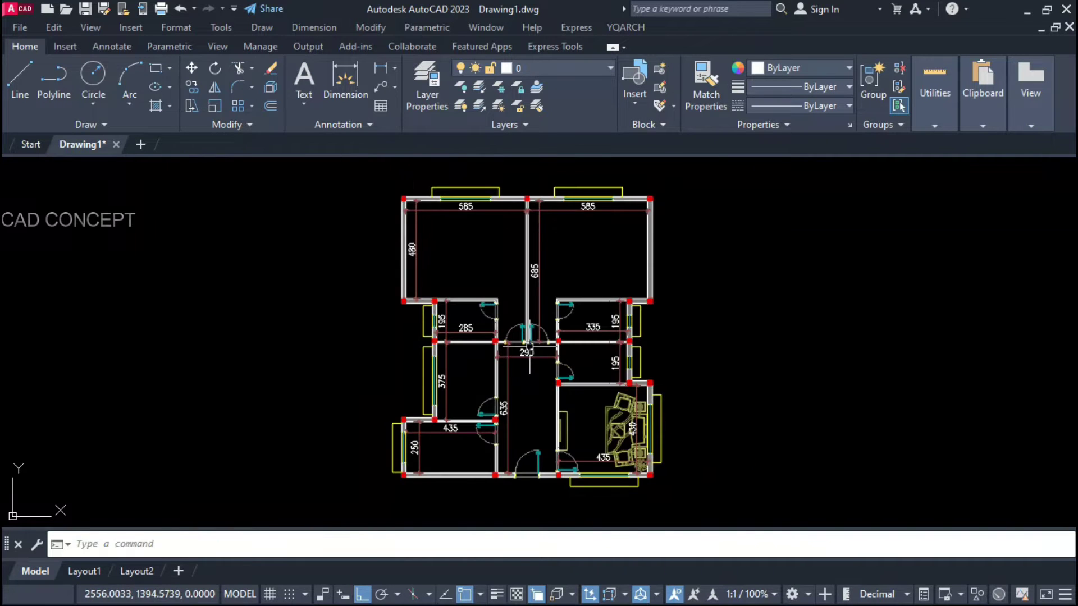
- Place the Bedroom furniture set in the upper-right room, trying different bed designs
right_click(530, 348)
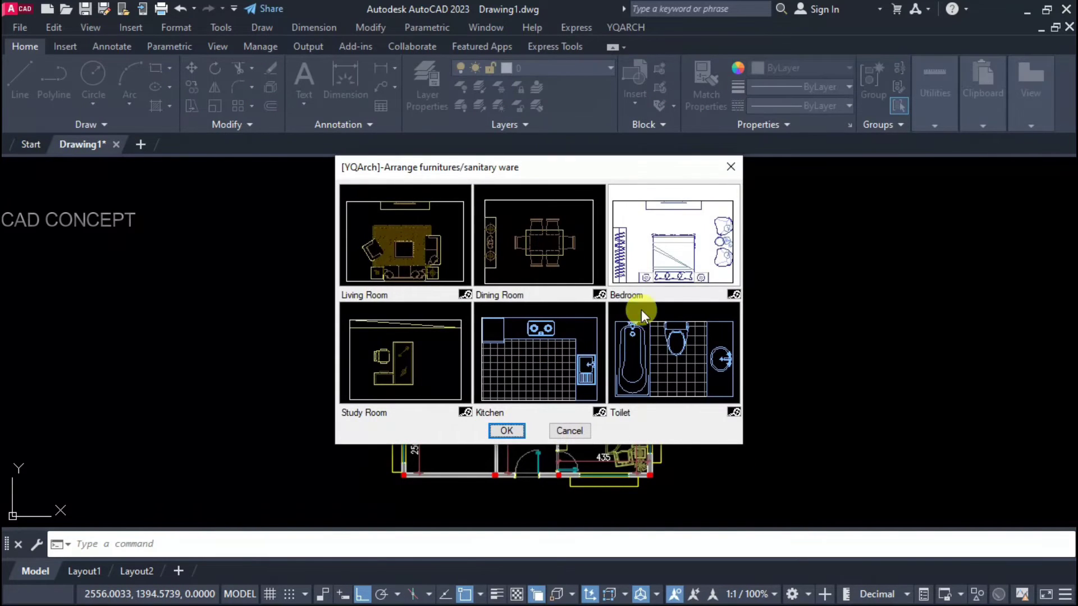
click(655, 270)
double_click(655, 270)
scroll(638, 260, up, 3)
scroll(621, 212, up, 2)
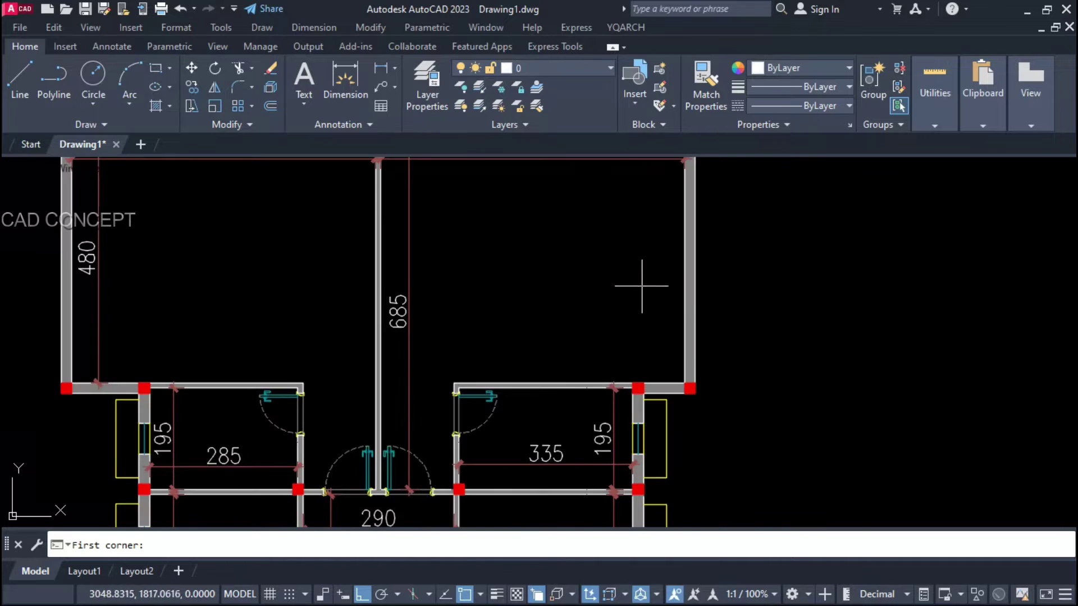
click(691, 385)
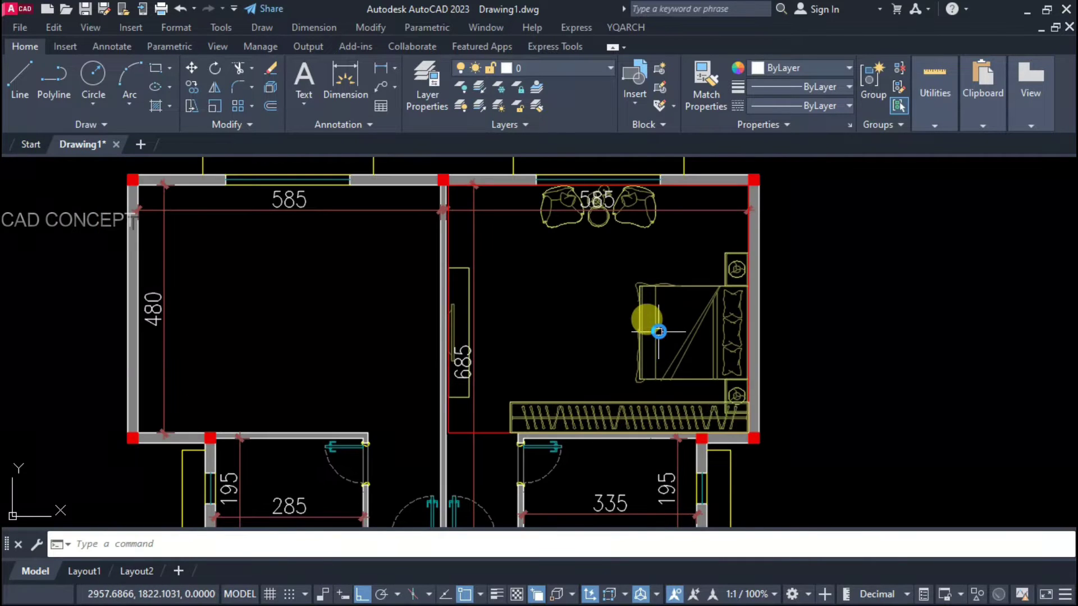
click(663, 321)
key(ctrl+z)
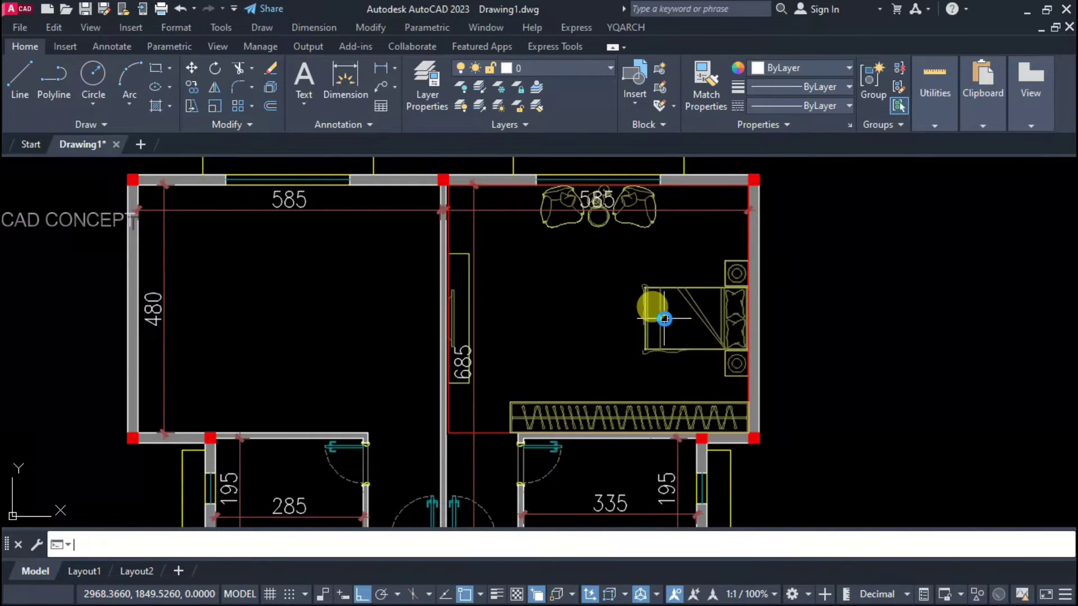
key(ctrl+z)
key(ctrl+y)
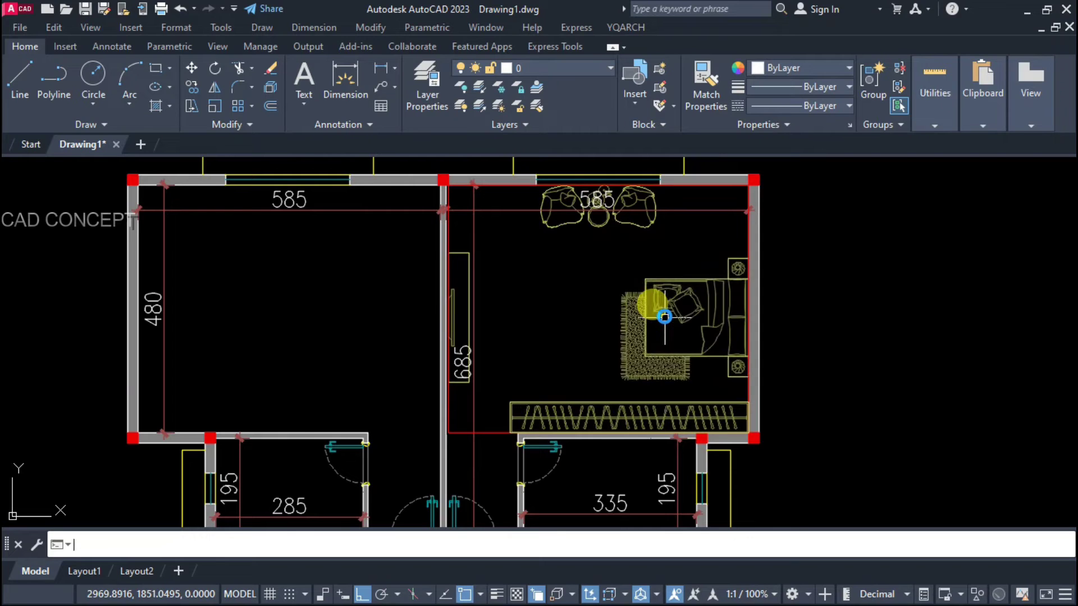
key(ctrl+z)
key(ctrl+z)
key(ctrl+z)
key(ctrl+y)
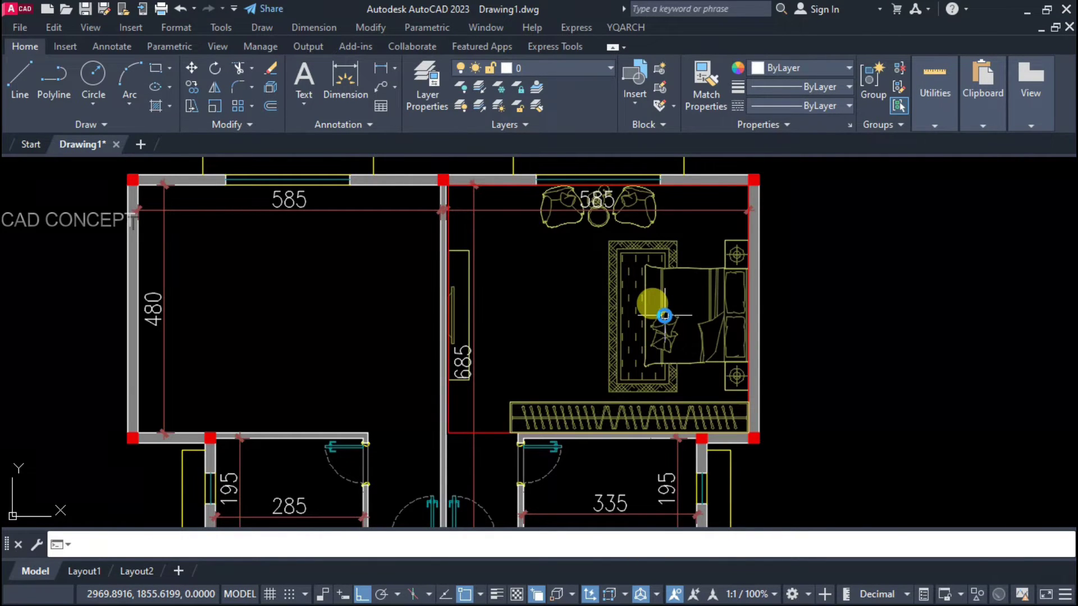
- Select and delete the wardrobe, then restore it with undo
click(665, 316)
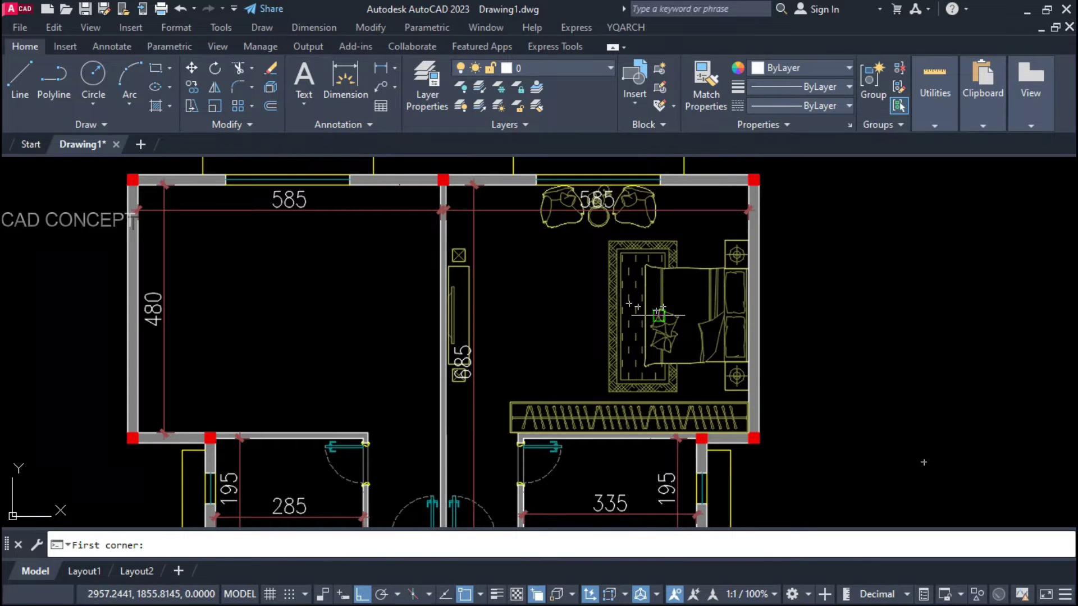
click(570, 342)
click(509, 413)
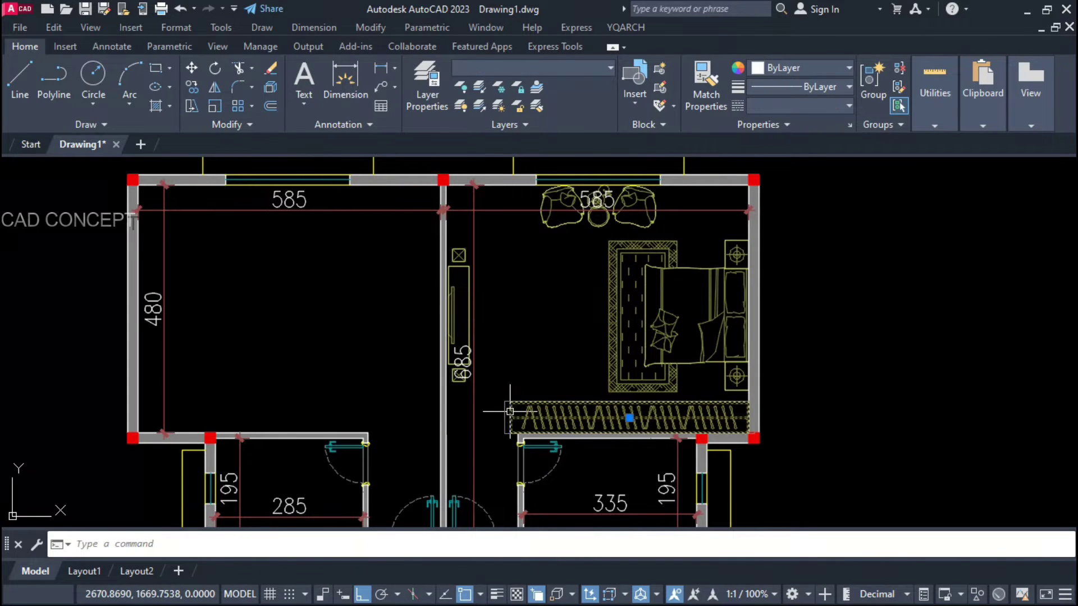
text(t)
click(509, 413)
click(486, 442)
key(Delete)
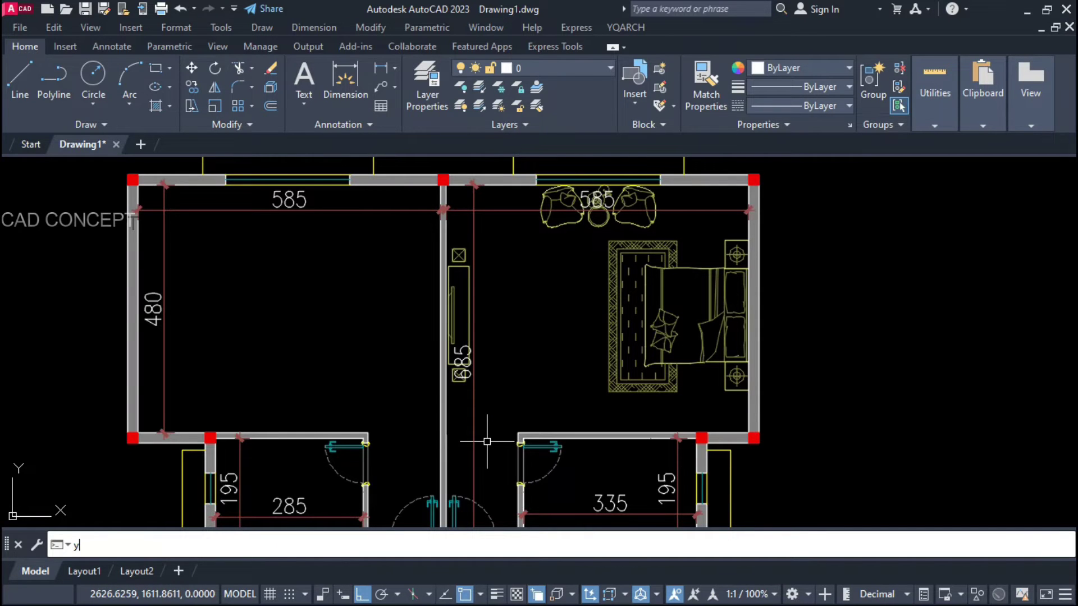
key(Return)
click(752, 437)
key(ctrl+z)
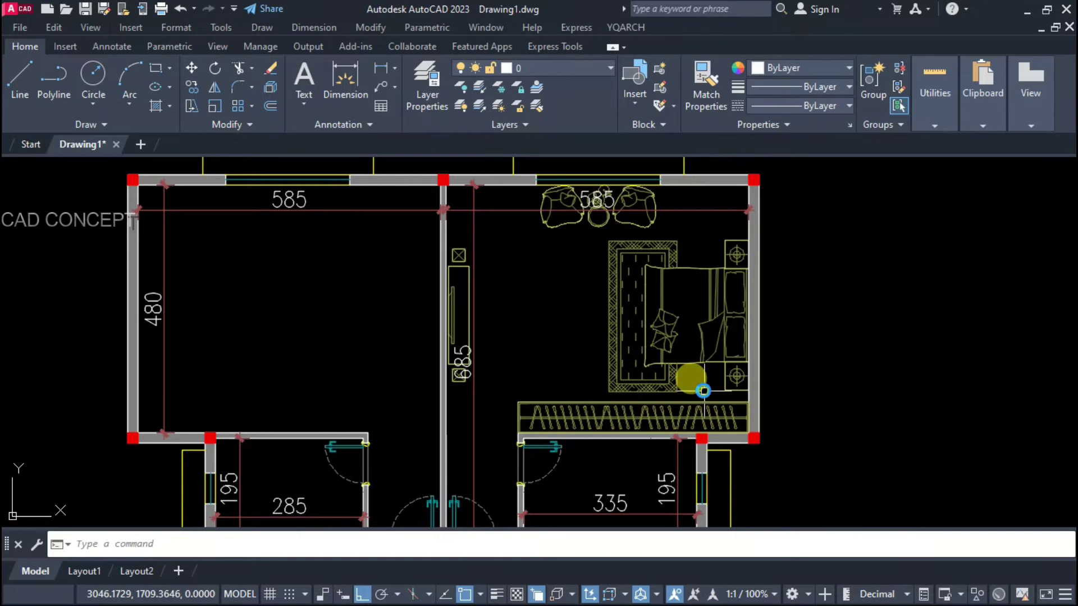
- Mirror the bed, chairs and wardrobe across the dividing wall into the left bedroom, keeping originals
click(689, 221)
click(502, 361)
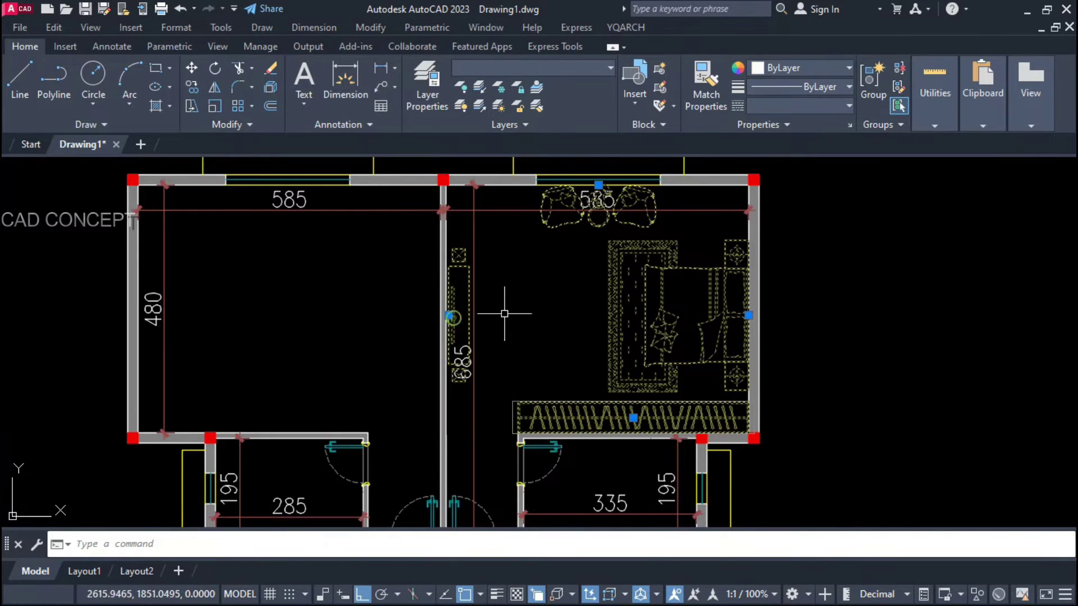
text(mi)
key(Return)
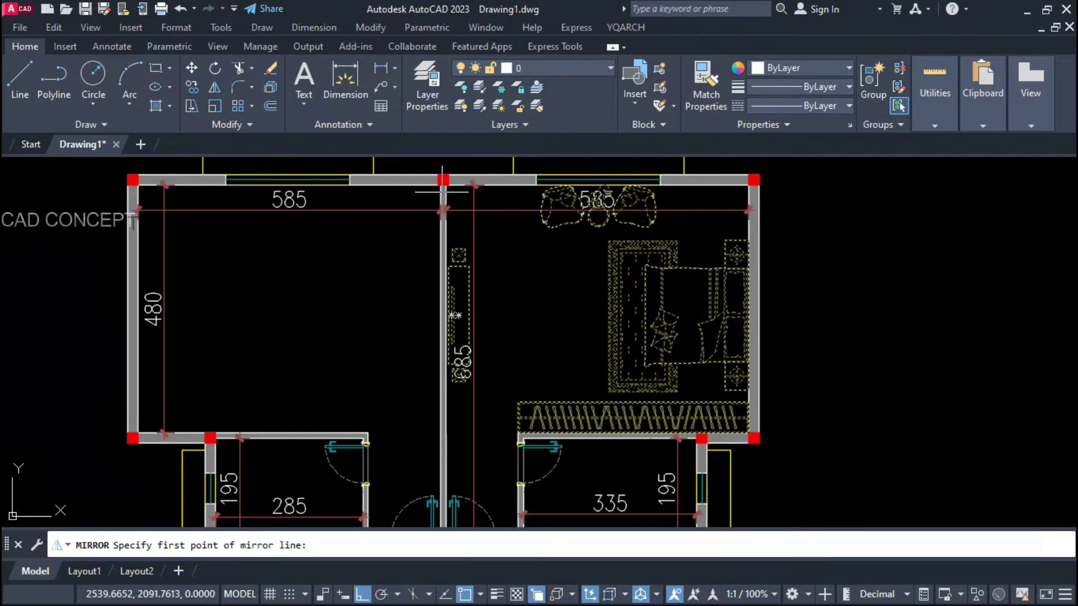
click(443, 176)
click(405, 330)
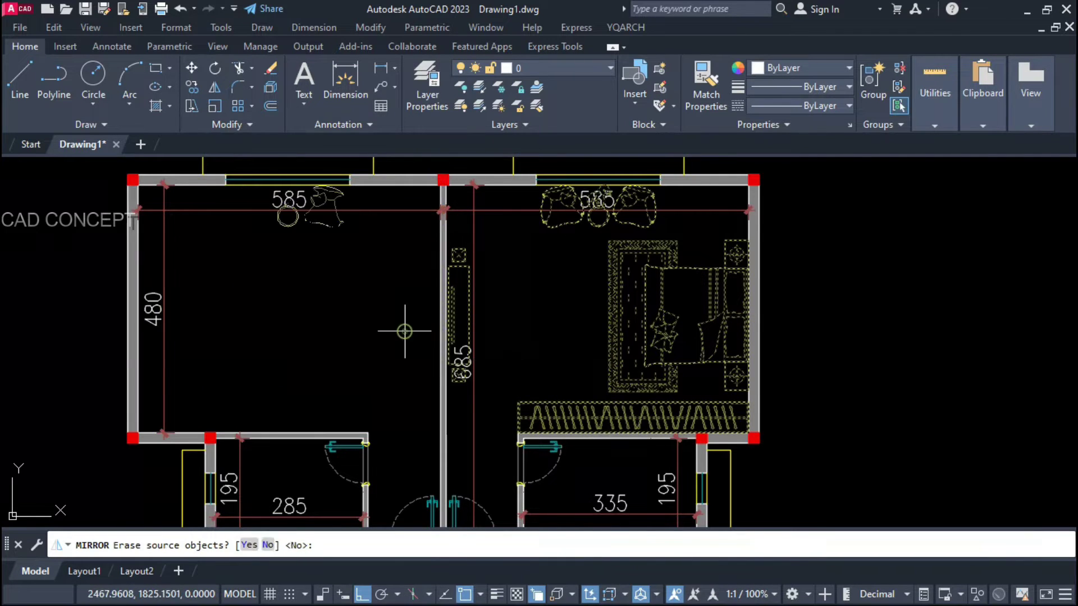
key(Return)
scroll(405, 330, down, 2)
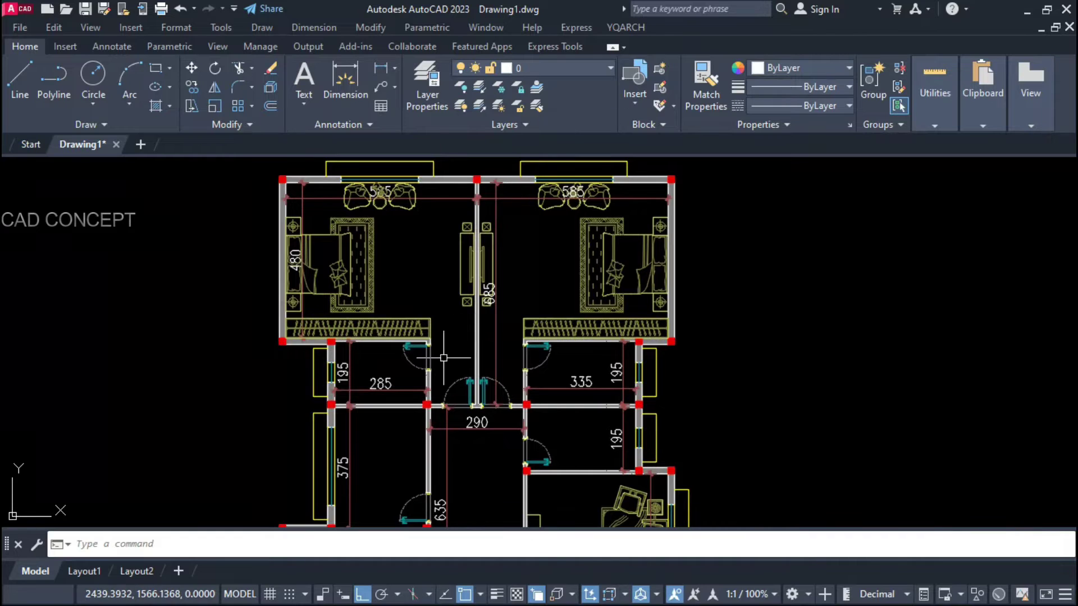
scroll(485, 316, down, 2)
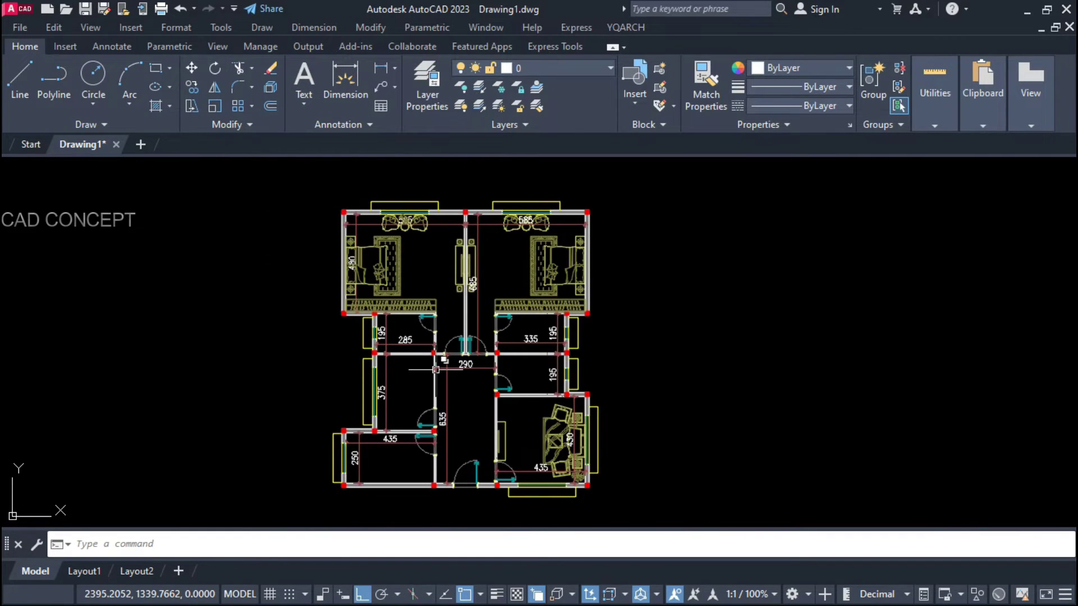
- Lay out the Kitchen set in the 375 room with a double sink and taller ice box
double_click(539, 379)
scroll(383, 437, up, 4)
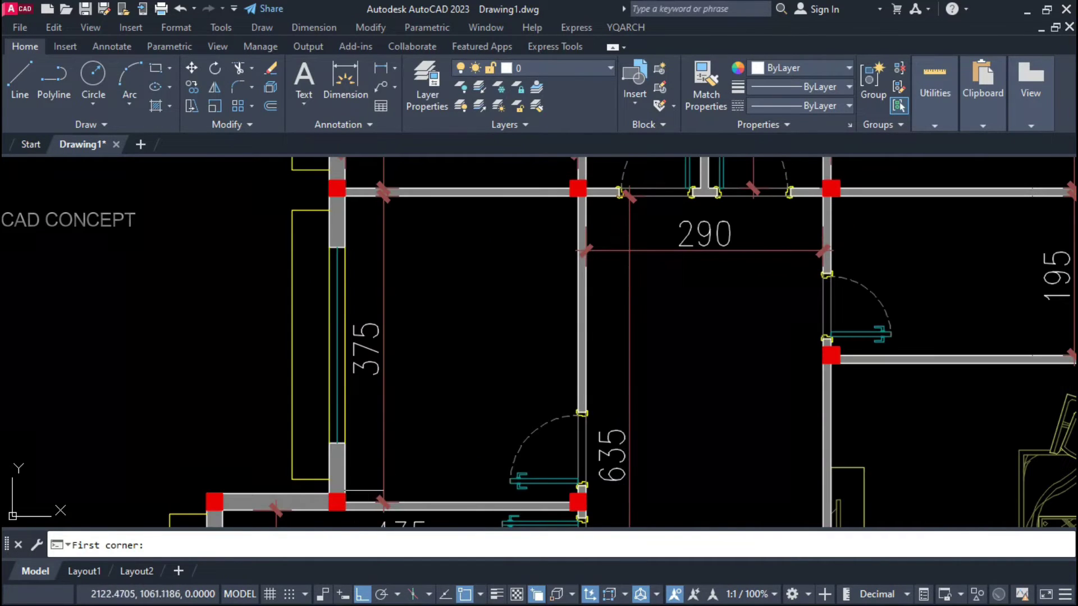
click(356, 497)
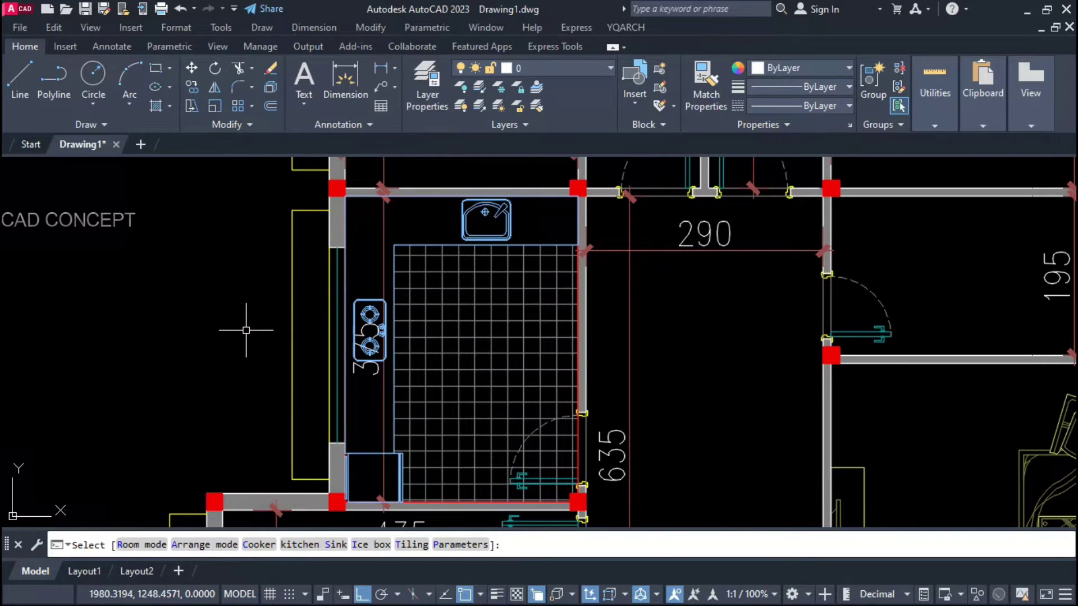
key(space)
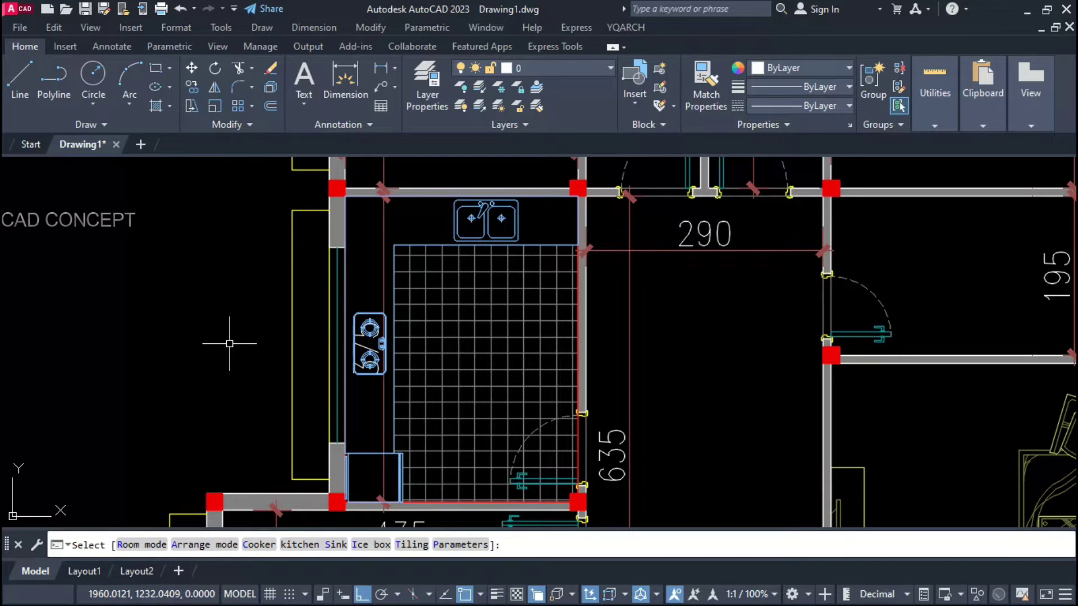
click(229, 343)
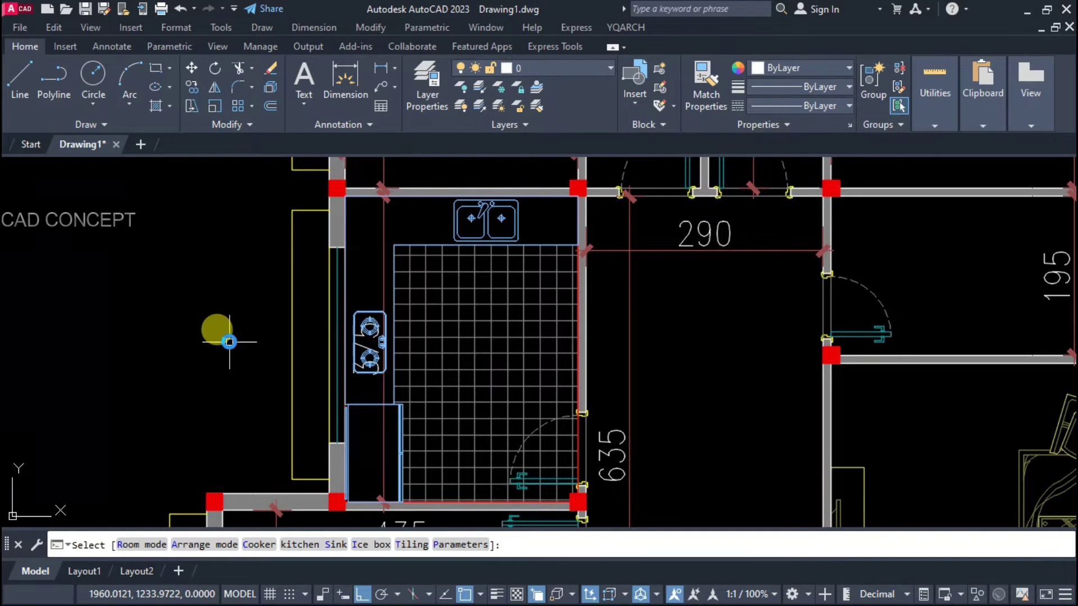
click(229, 342)
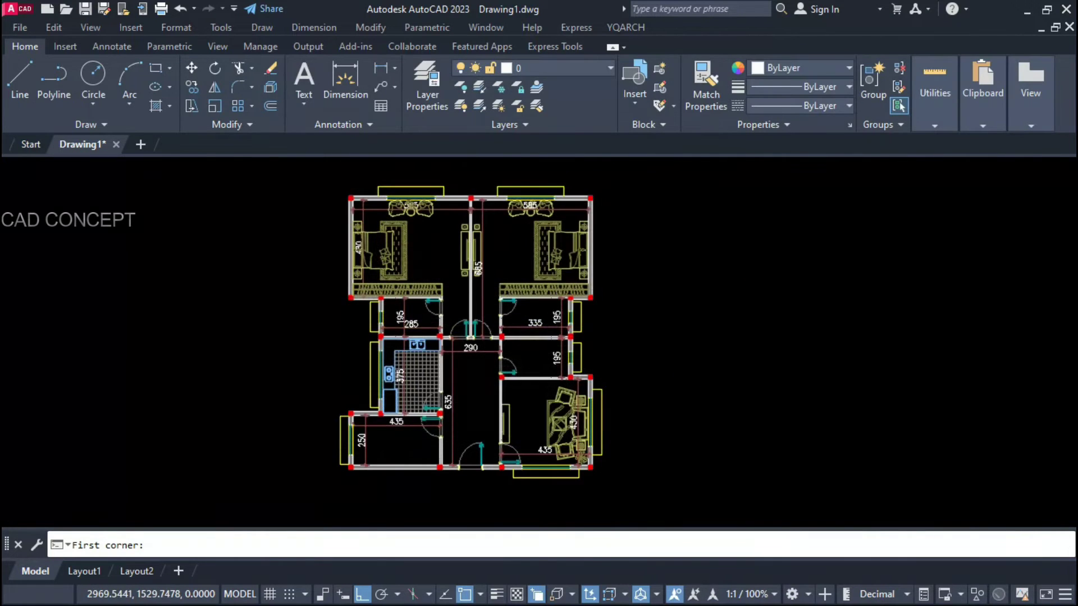
scroll(556, 313, up, 5)
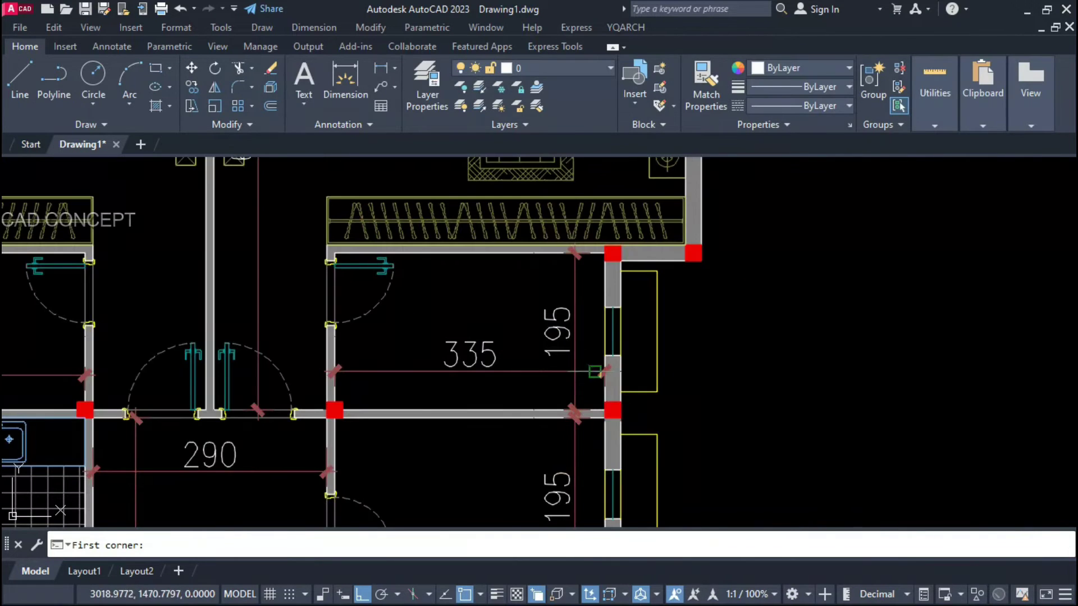
- Fill the 335 room with bathroom fittings, swapping the bathtub and sink sides
click(611, 411)
scroll(338, 253, up, 1)
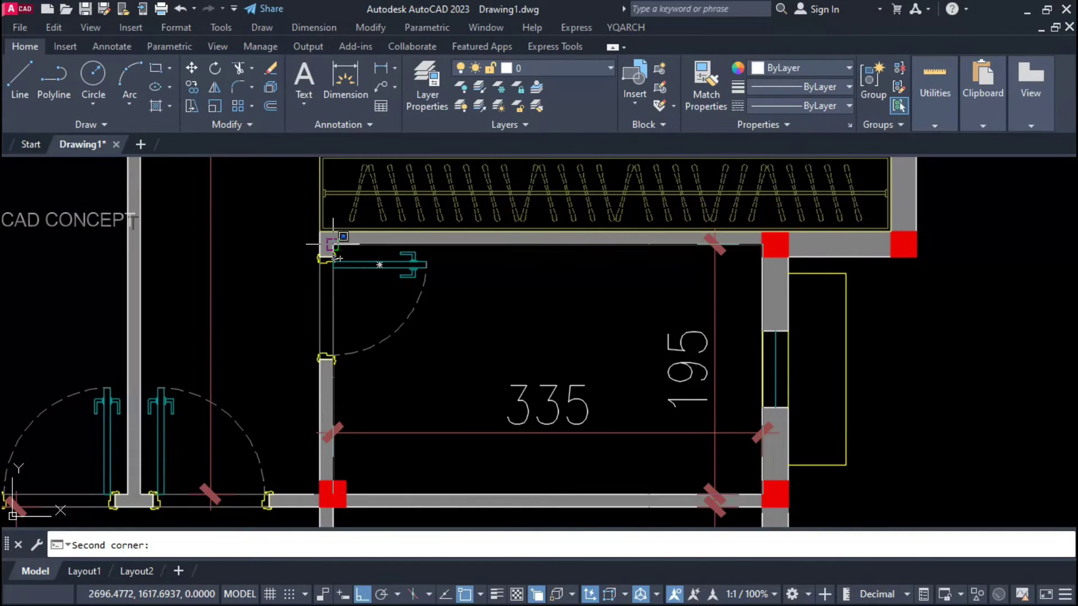
click(331, 245)
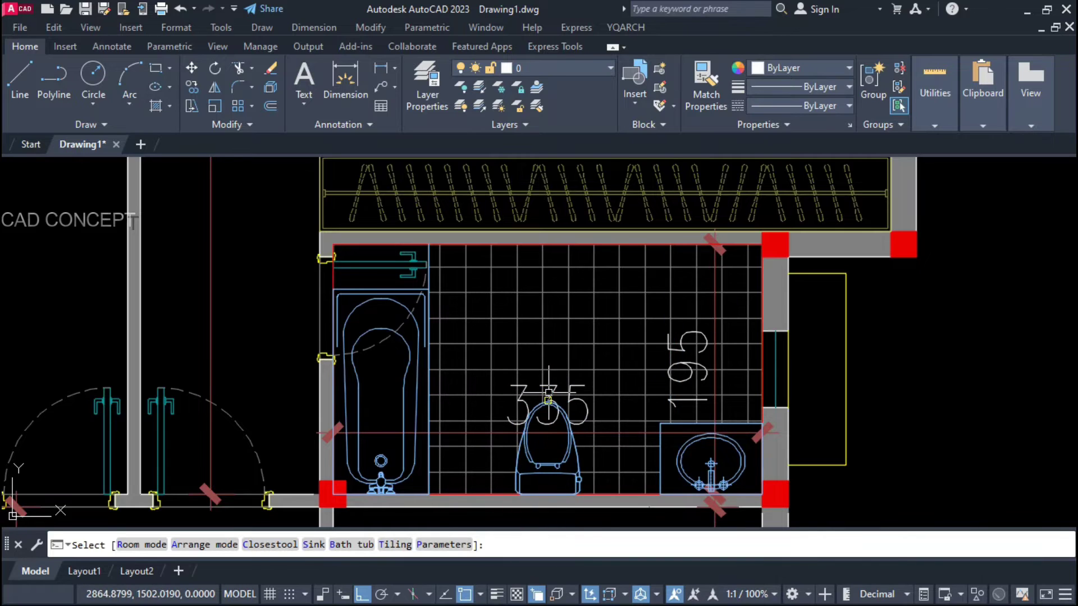
click(548, 395)
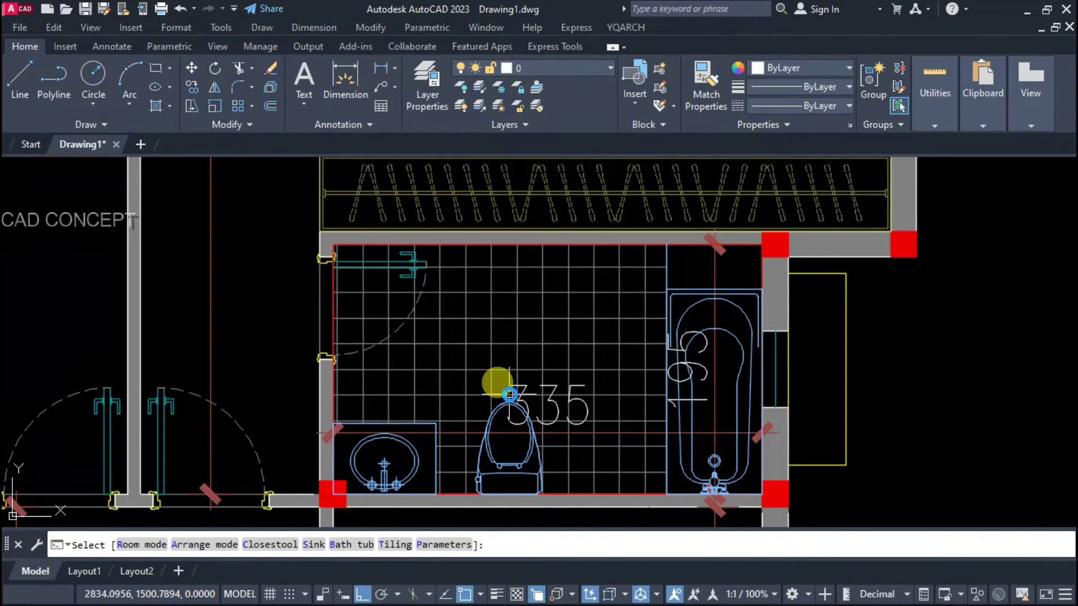
- Put the bathtub along the right wall with a new toilet style, then select the fittings
click(510, 395)
click(510, 395)
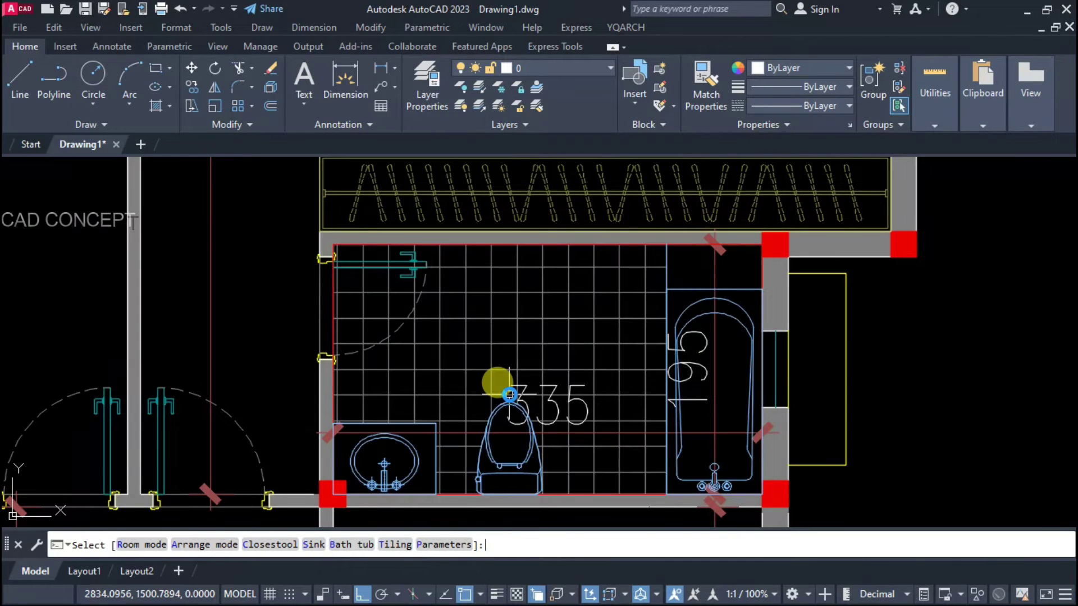
click(510, 394)
click(509, 394)
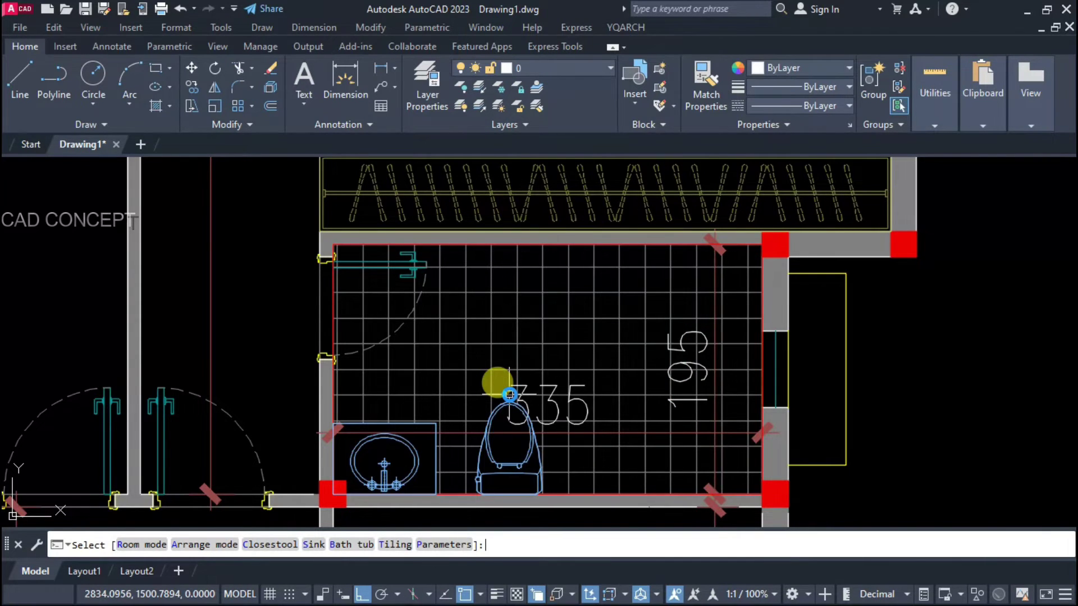
click(509, 395)
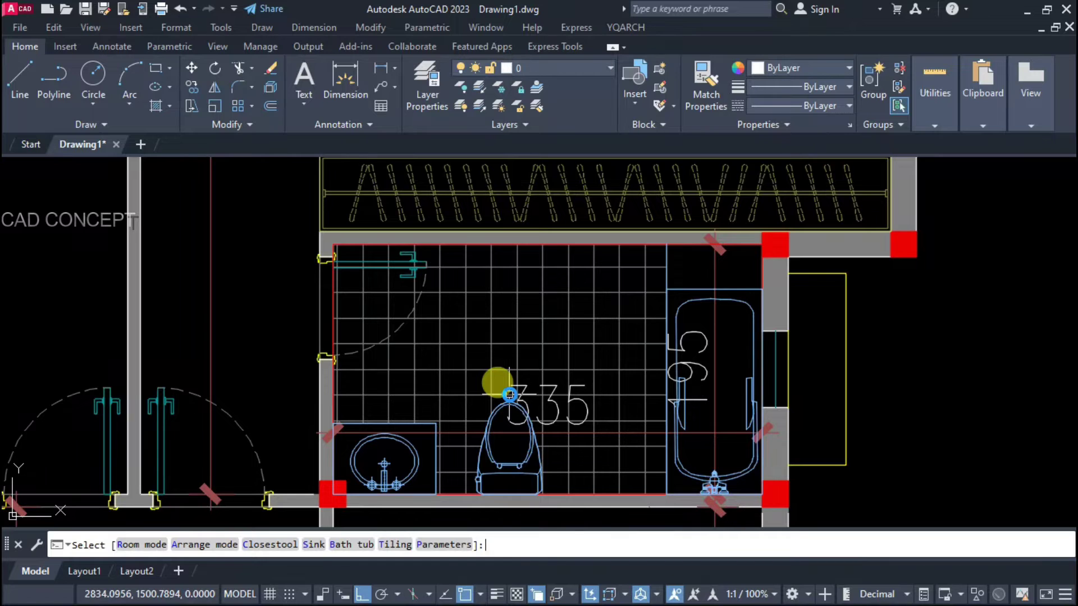
click(510, 394)
key(Return)
click(682, 275)
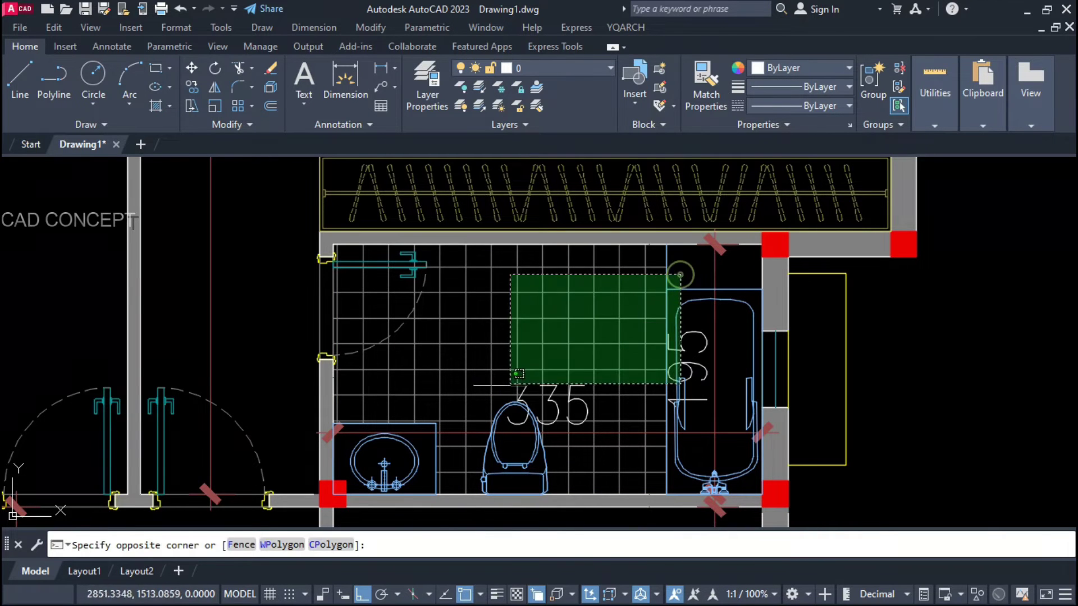
click(486, 316)
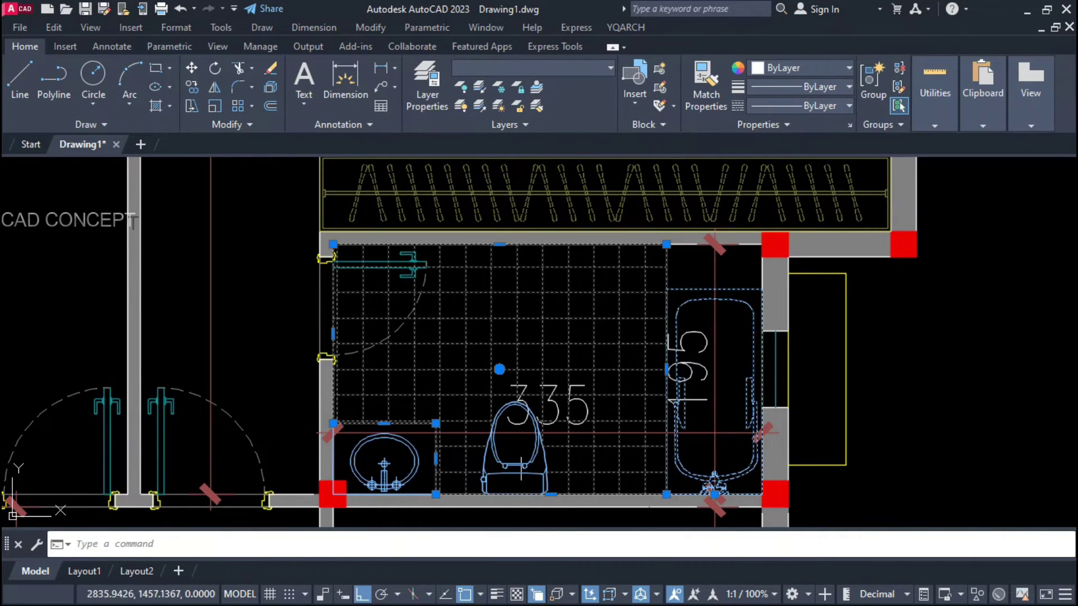
- Mirror the bathroom fittings into the room below, keeping the originals
click(554, 457)
click(358, 479)
scroll(485, 337, down, 4)
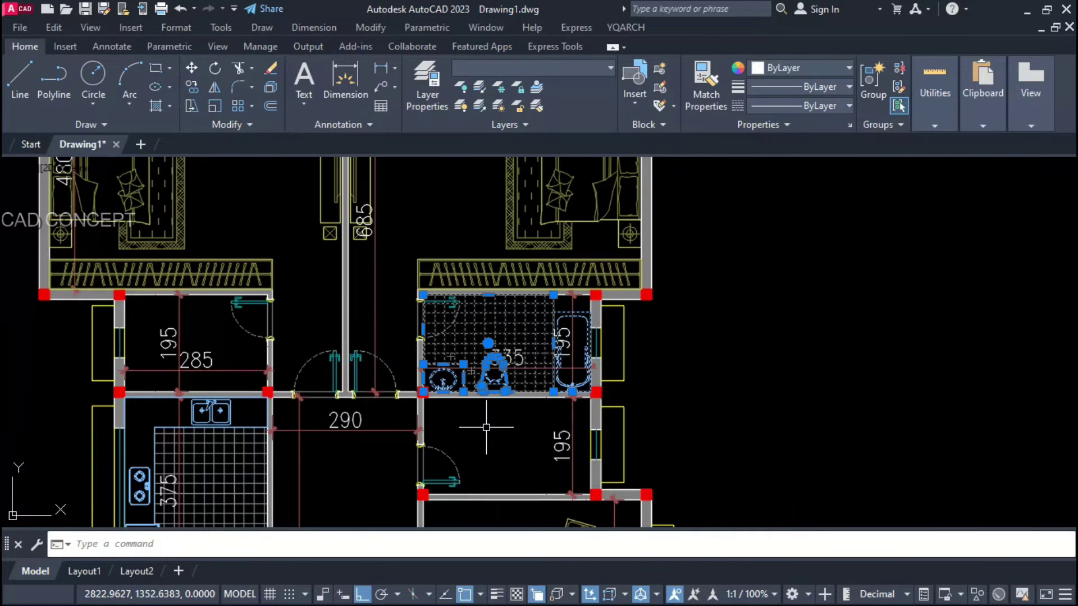
text(mi)
key(Return)
scroll(606, 413, up, 2)
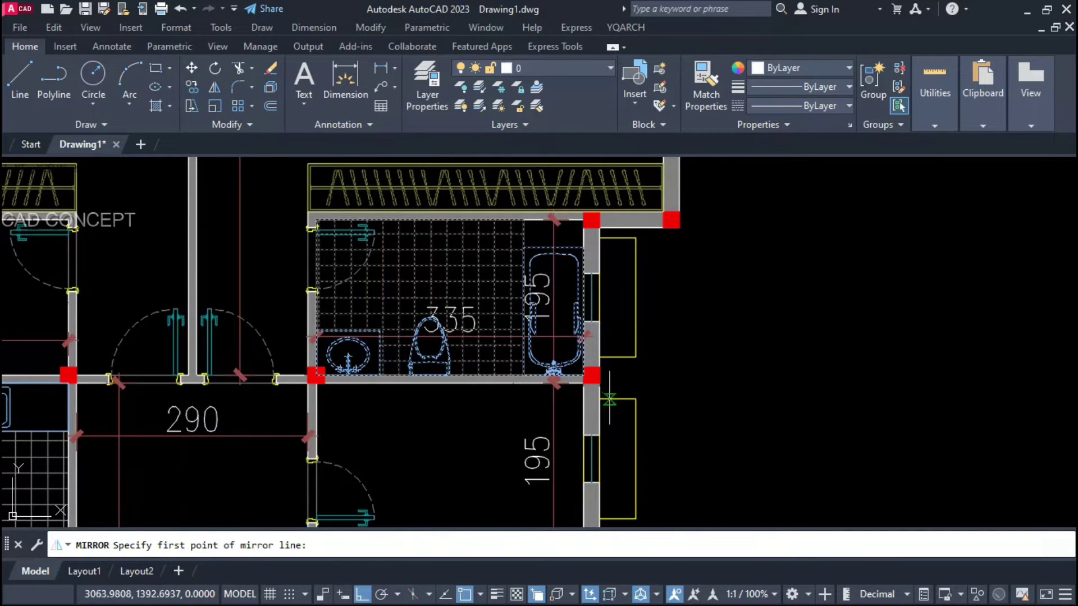
scroll(582, 386, up, 4)
key(Escape)
scroll(581, 341, down, 3)
- Select the bathroom fittings and run MOVE, then exit without moving
click(555, 325)
click(221, 450)
text(m)
key(Return)
scroll(269, 337, up, 7)
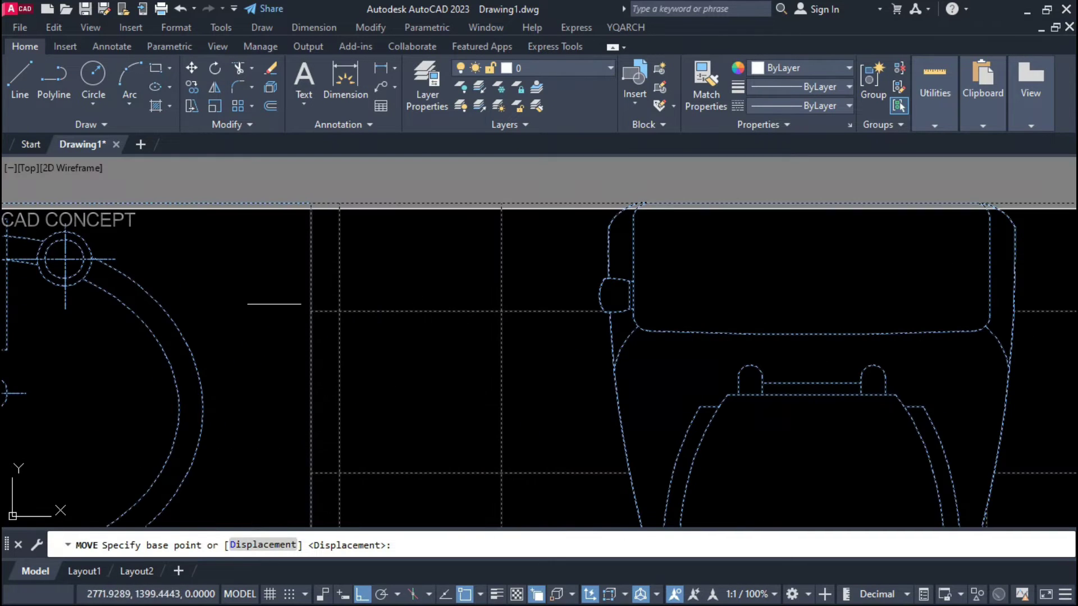
key(Escape)
scroll(549, 421, down, 6)
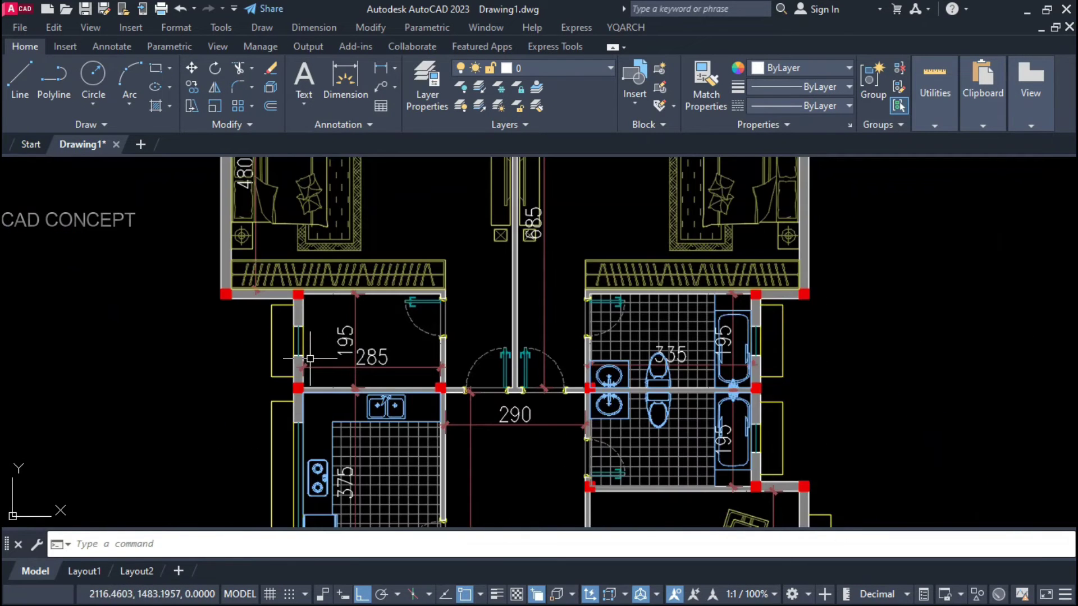
- Lay out a tiled bathroom in the 285 room, moving the bathtub to the left wall
key(Return)
scroll(433, 369, up, 2)
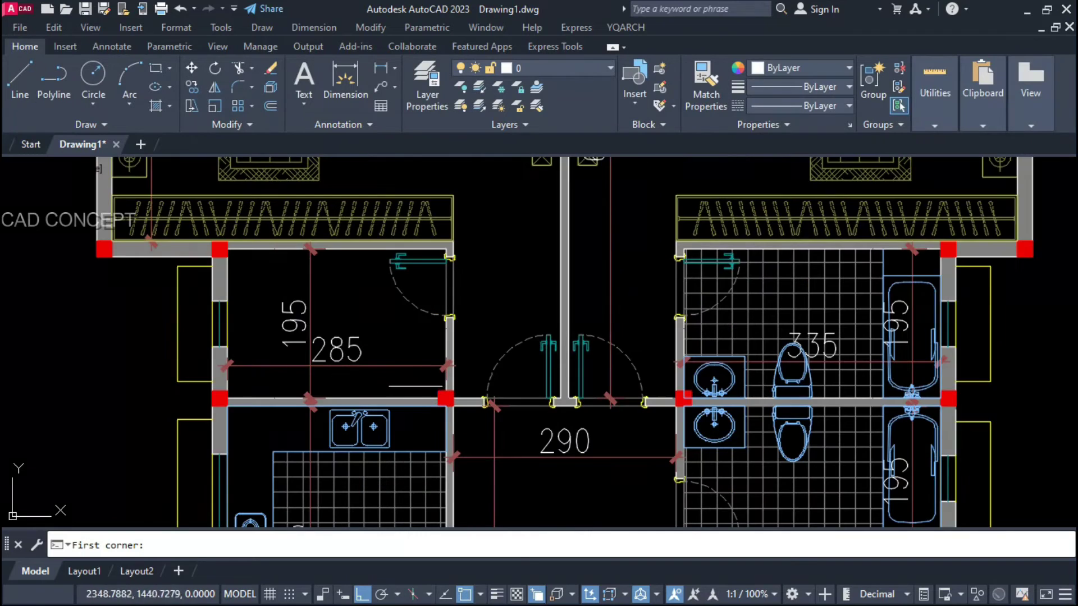
click(219, 249)
scroll(438, 400, up, 3)
click(472, 407)
scroll(472, 406, down, 2)
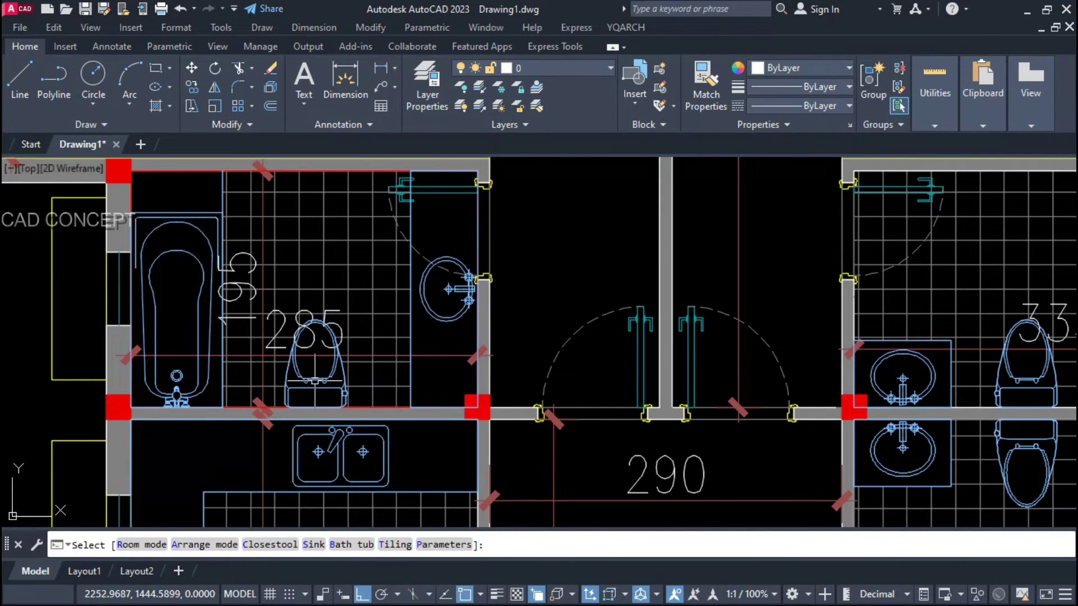
click(287, 371)
click(291, 381)
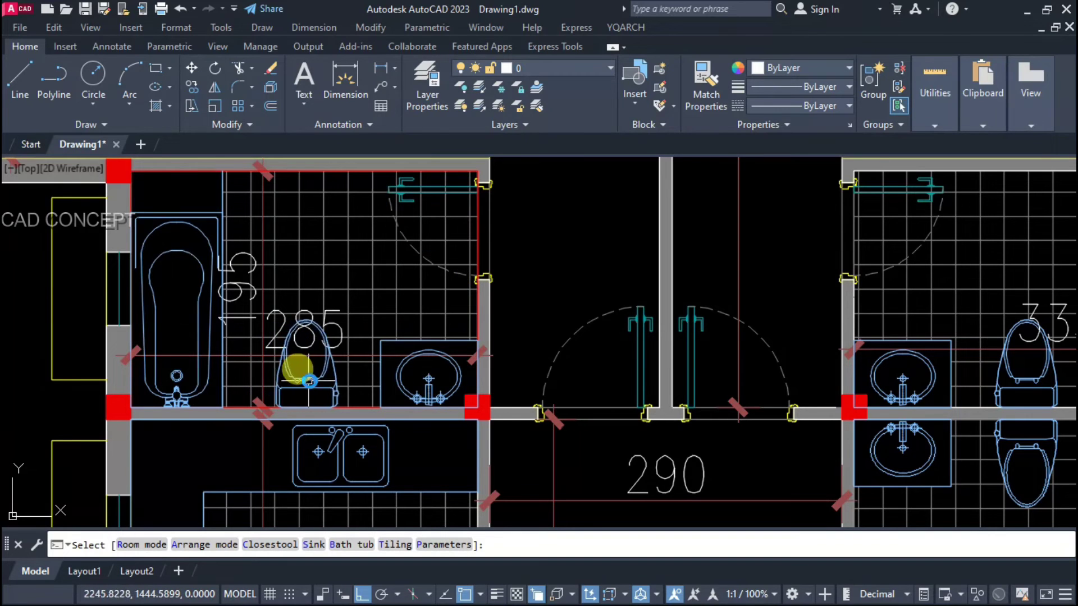
scroll(312, 380, down, 2)
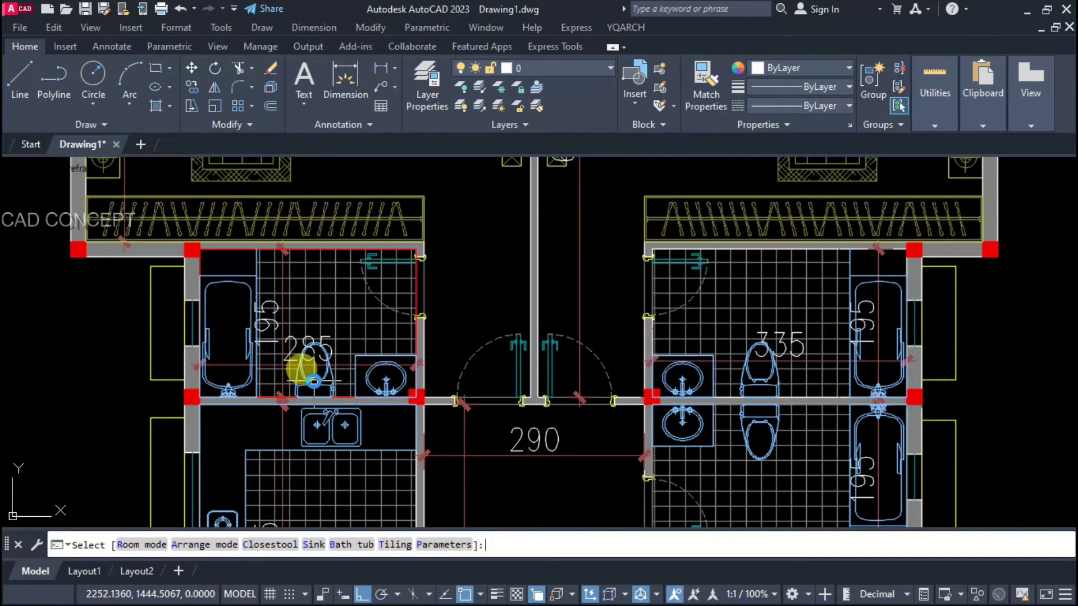
scroll(403, 352, down, 6)
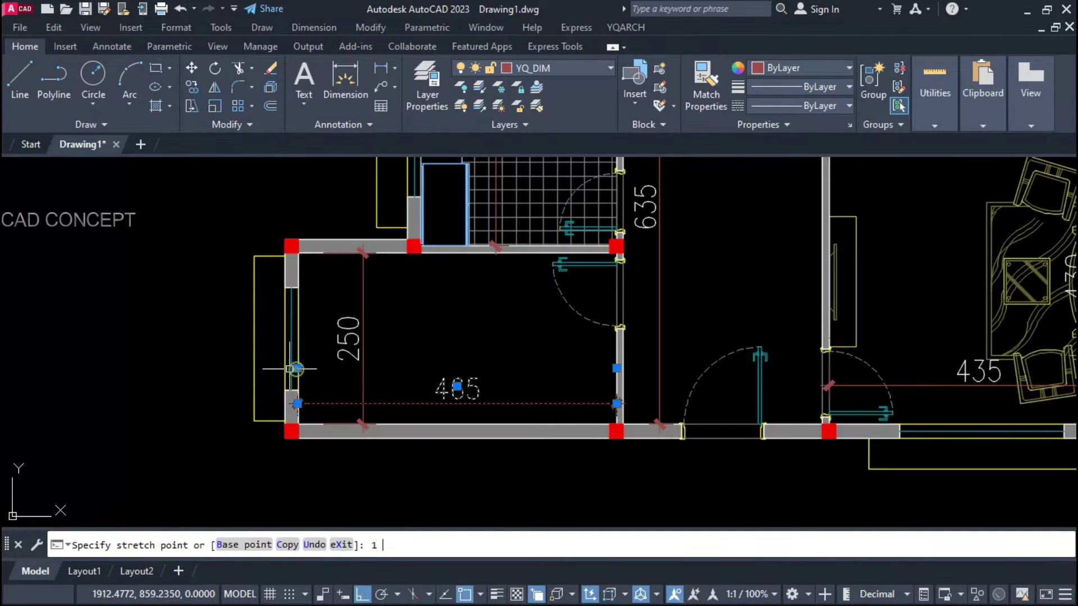
scroll(421, 429, up, 1)
scroll(384, 446, up, 3)
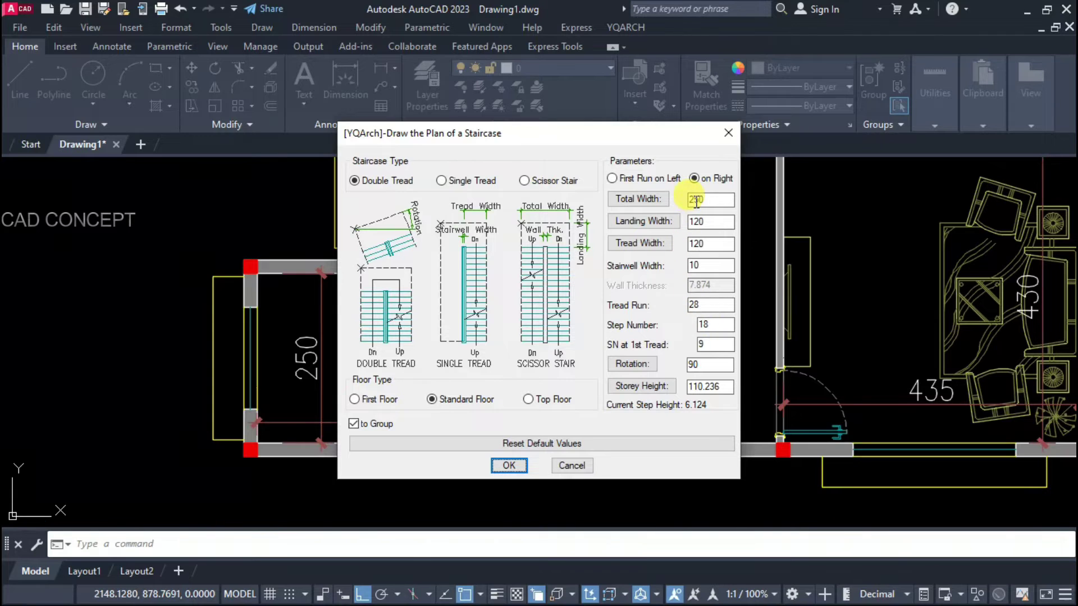
- Confirm the staircase settings and place the staircase in the 465 room's corner
drag(647, 135, 839, 137)
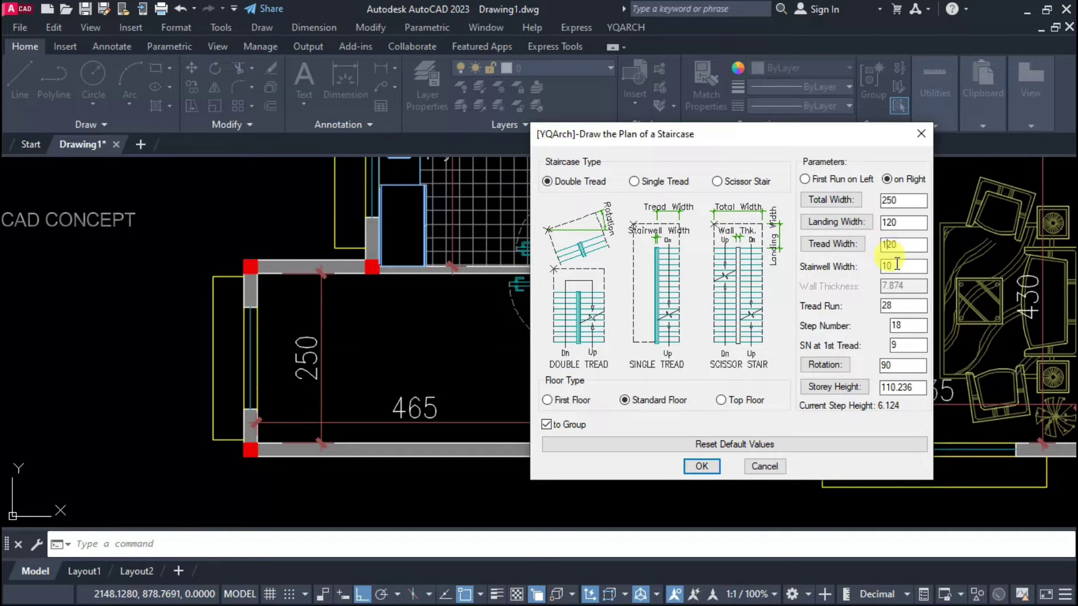
click(701, 467)
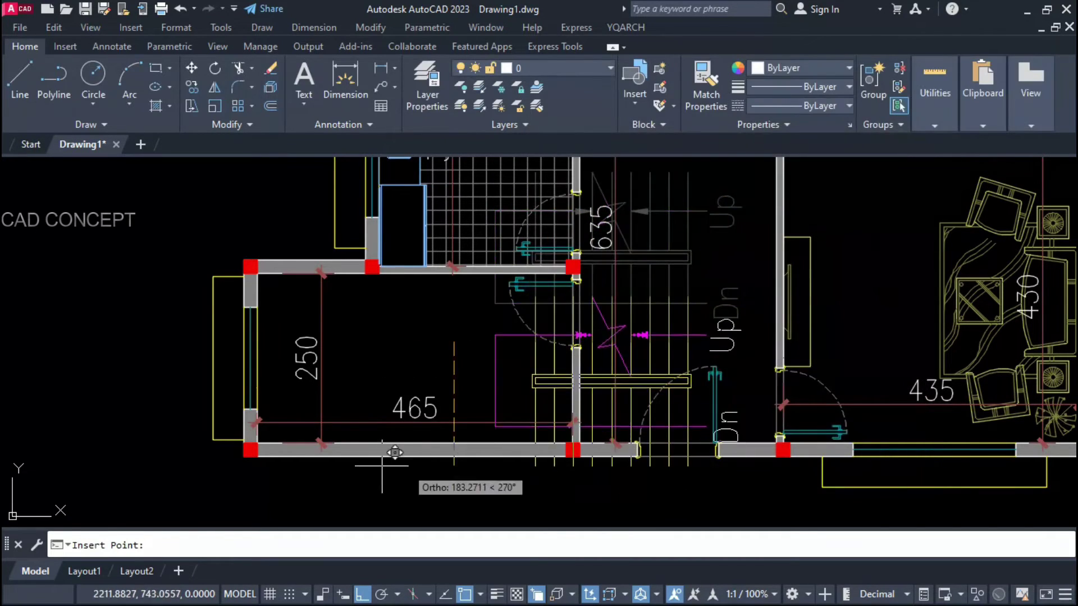
click(262, 431)
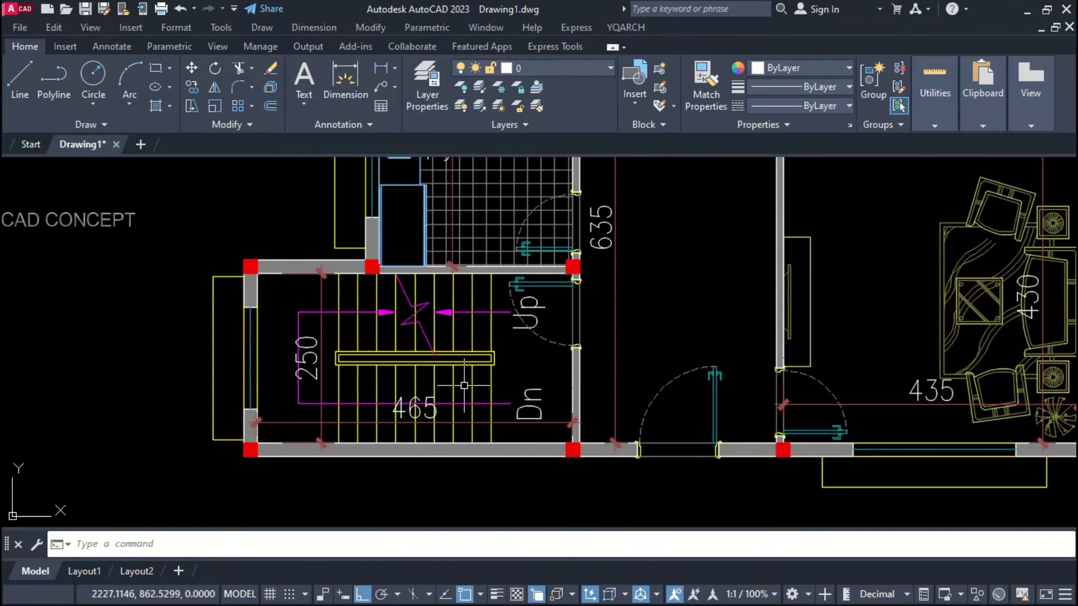
- Dimension the staircase room's wall, cancelling a stray 120 dimension first
click(380, 68)
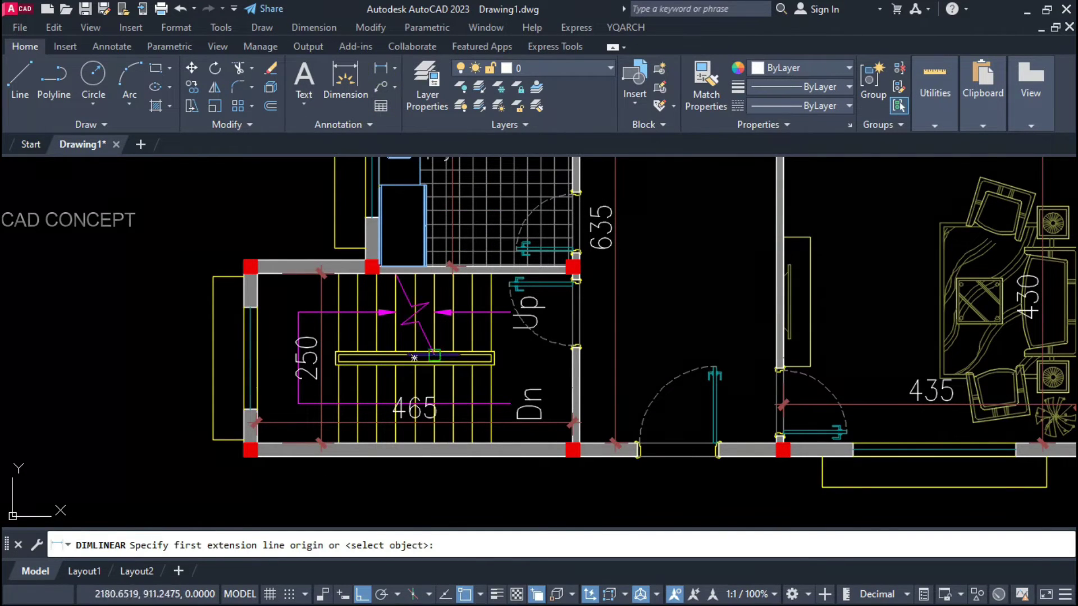
click(493, 358)
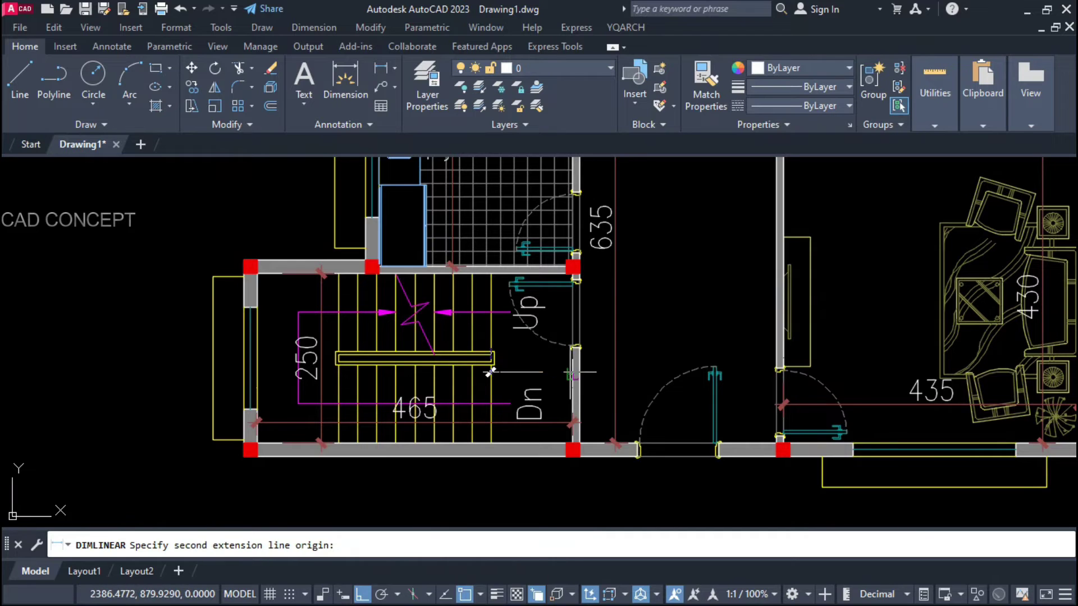
click(575, 383)
key(Escape)
key(Return)
click(250, 266)
click(251, 450)
click(287, 388)
scroll(273, 451, down, 4)
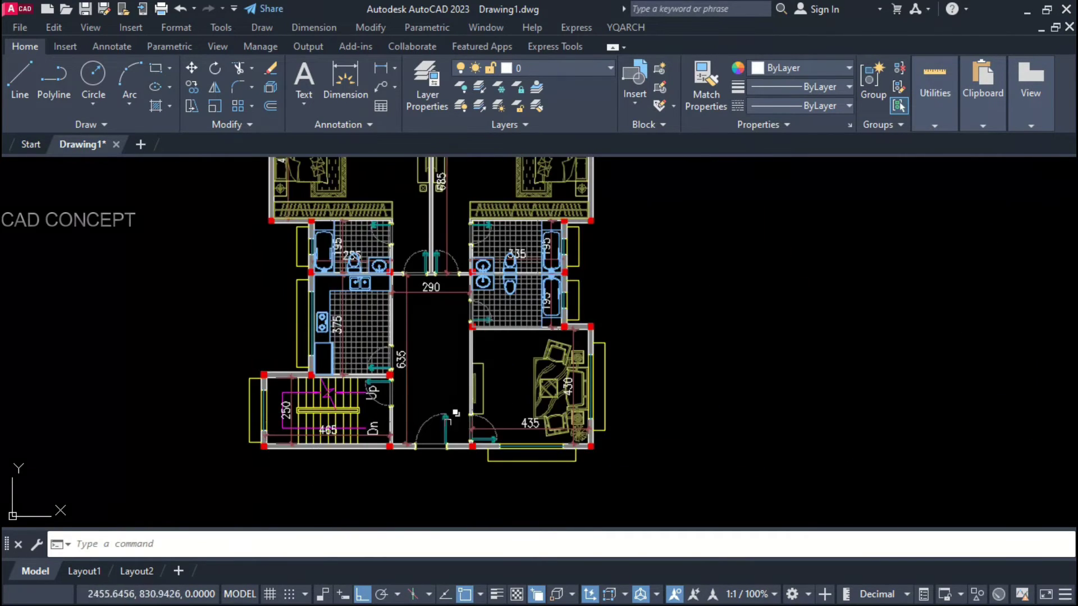
scroll(449, 421, down, 3)
text(mt)
- Write a BEDROOM label and copy it into the bath for renaming
key(Return)
click(426, 264)
text(BEDROOM)
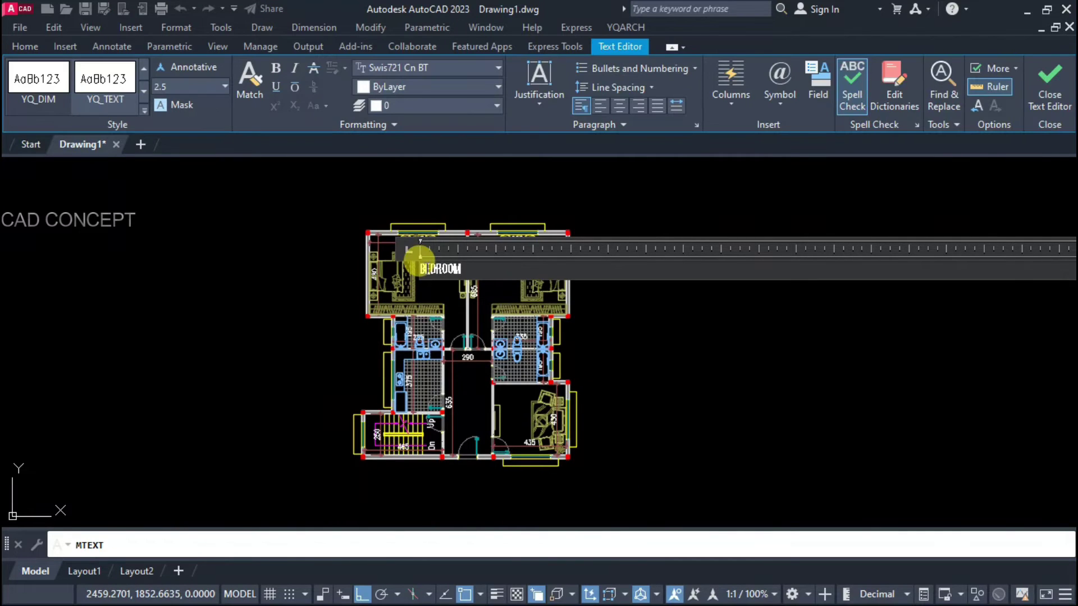
scroll(438, 261, up, 5)
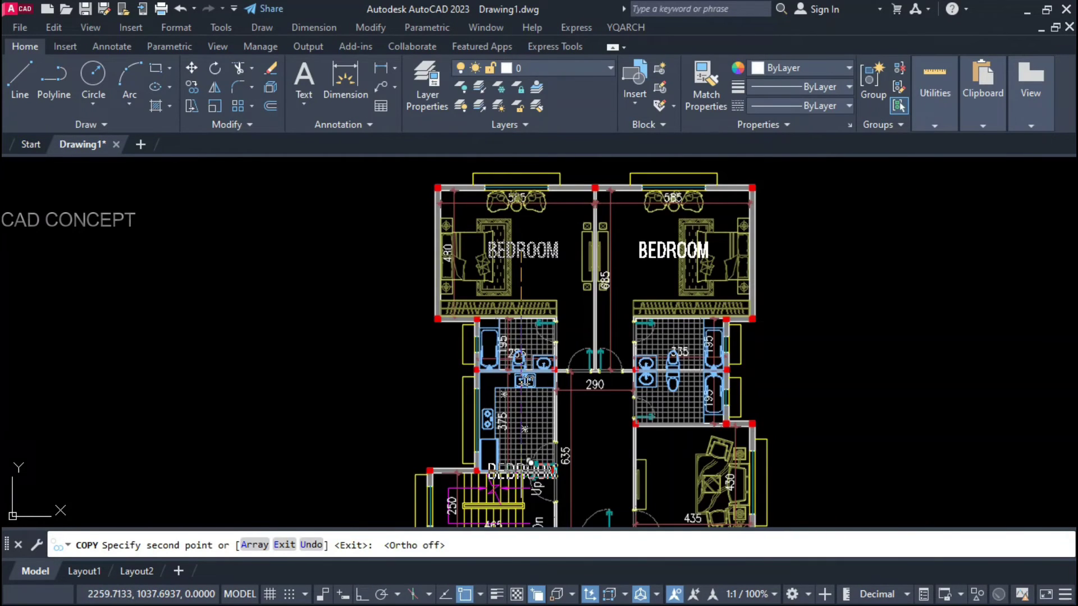
scroll(531, 464, up, 3)
scroll(506, 320, up, 3)
click(496, 335)
double_click(497, 335)
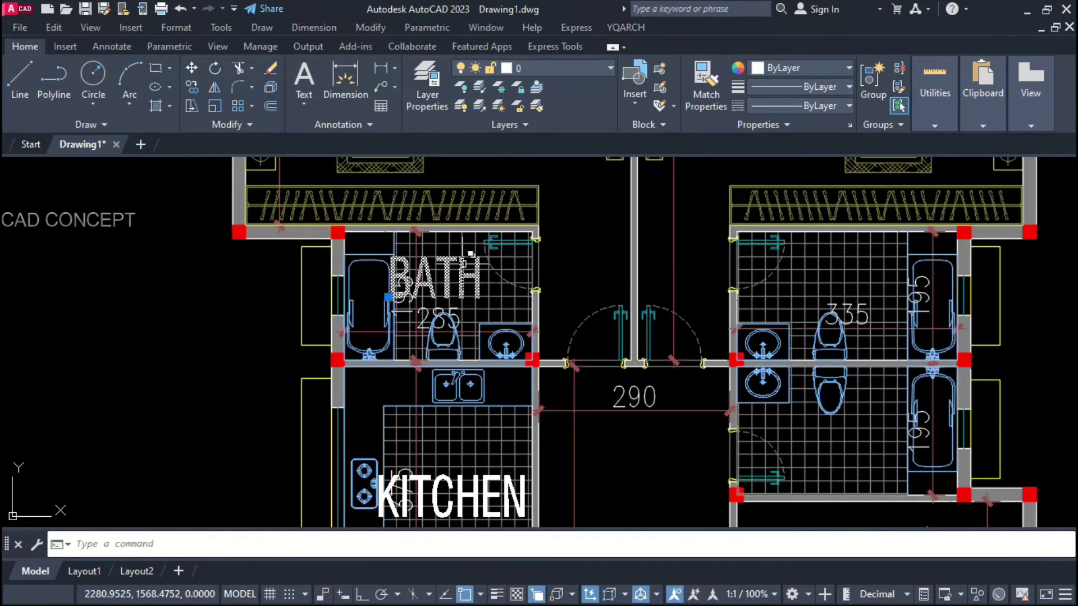
text(co)
- Copy the BATH and HALL labels into the remaining rooms, including the staircase room
key(Return)
click(535, 290)
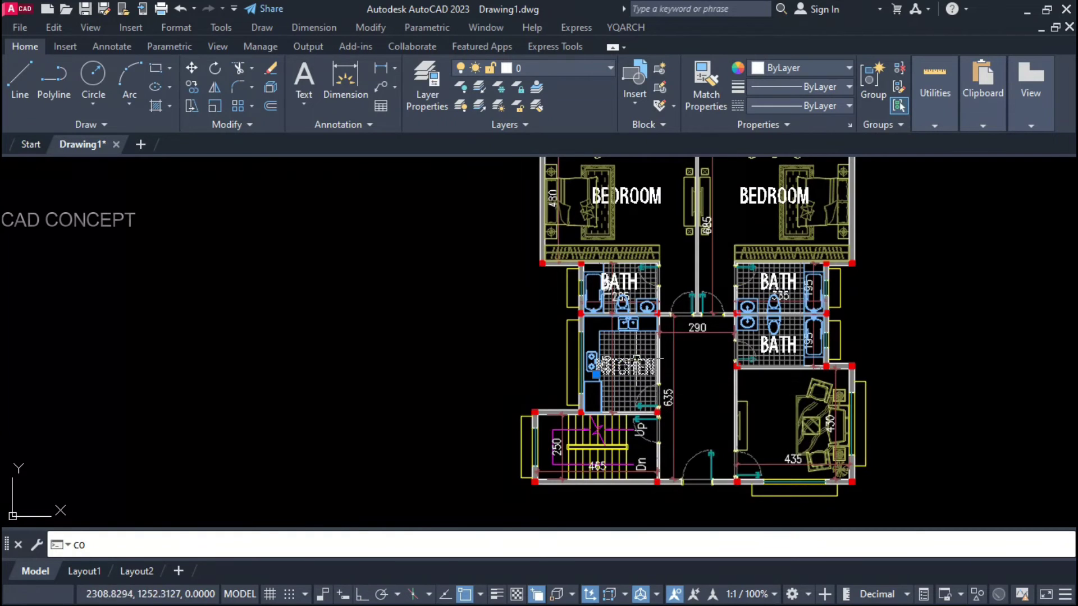
key(Return)
scroll(830, 391, up, 2)
click(829, 392)
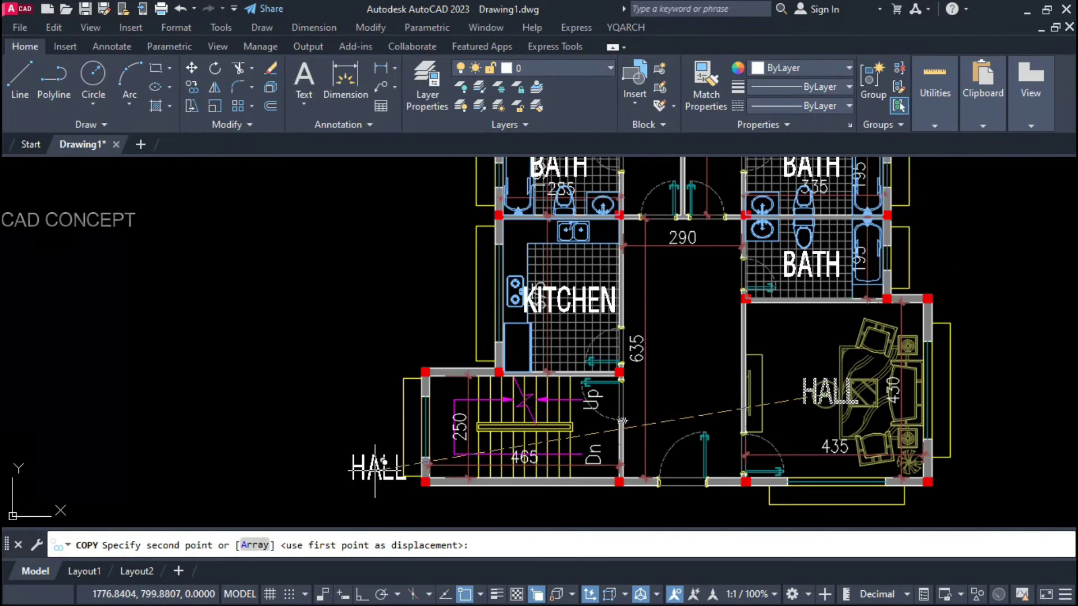
scroll(458, 469, up, 2)
scroll(459, 468, up, 2)
click(464, 452)
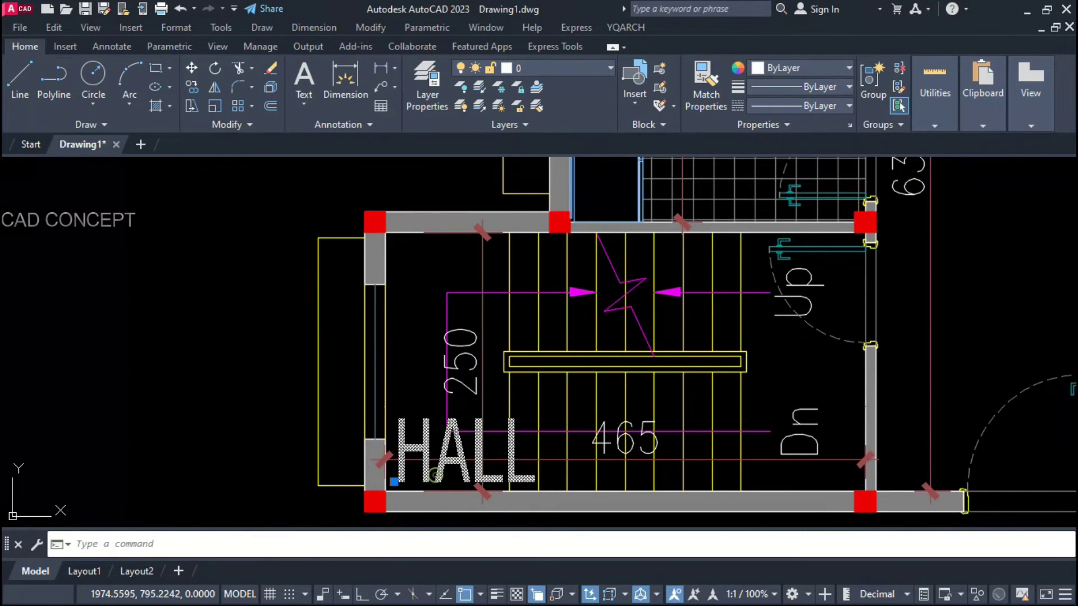
scroll(393, 483, down, 4)
key(Escape)
scroll(524, 389, down, 2)
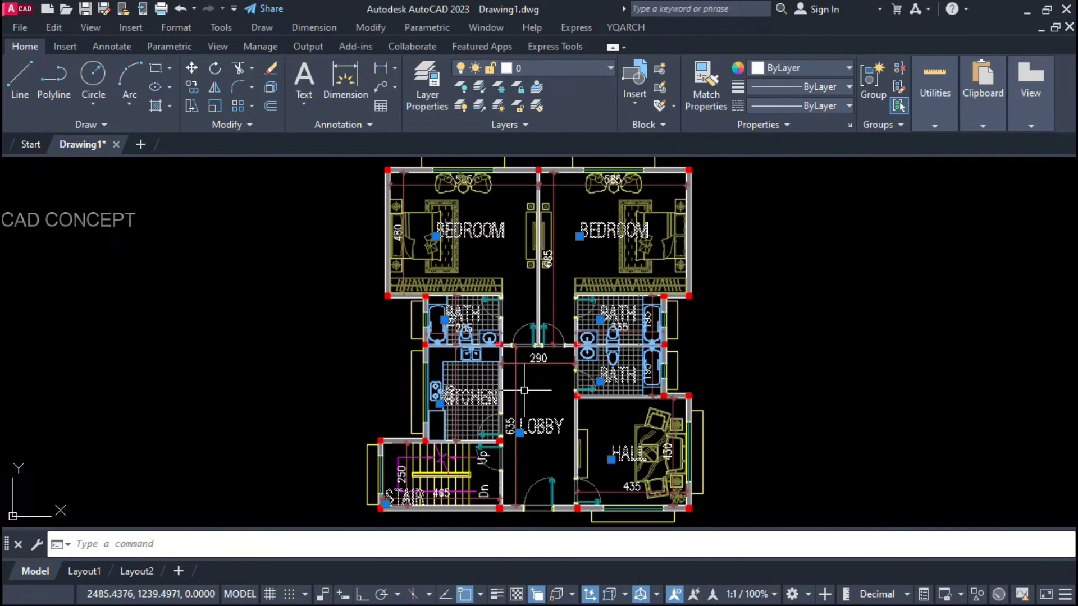
text(AS)
- Scale the room labels to 0.8 and change the LOBBY label's properties
key(Return)
text(.8)
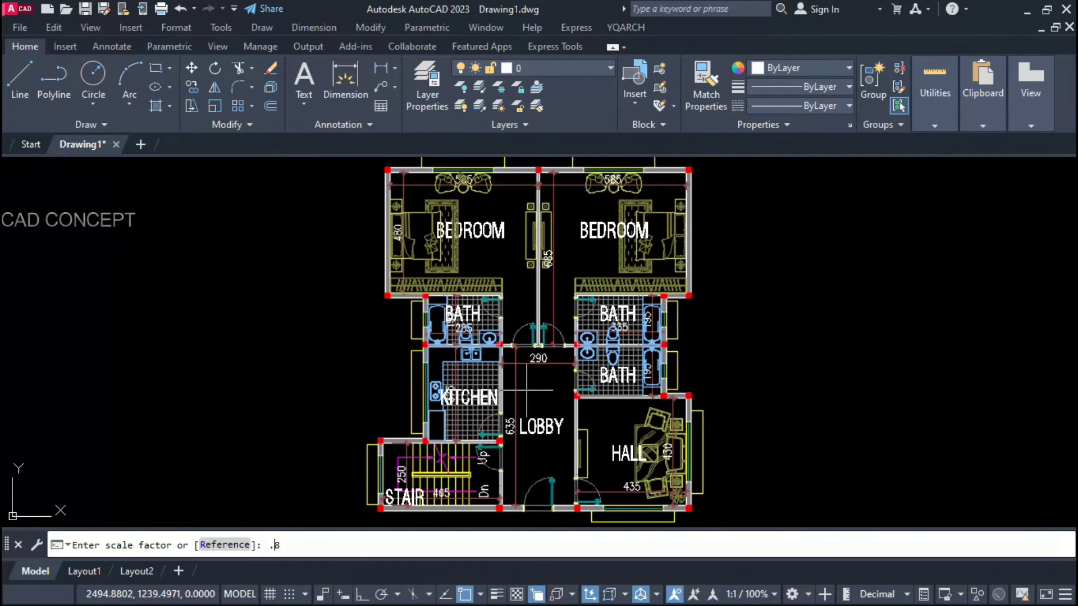
key(Return)
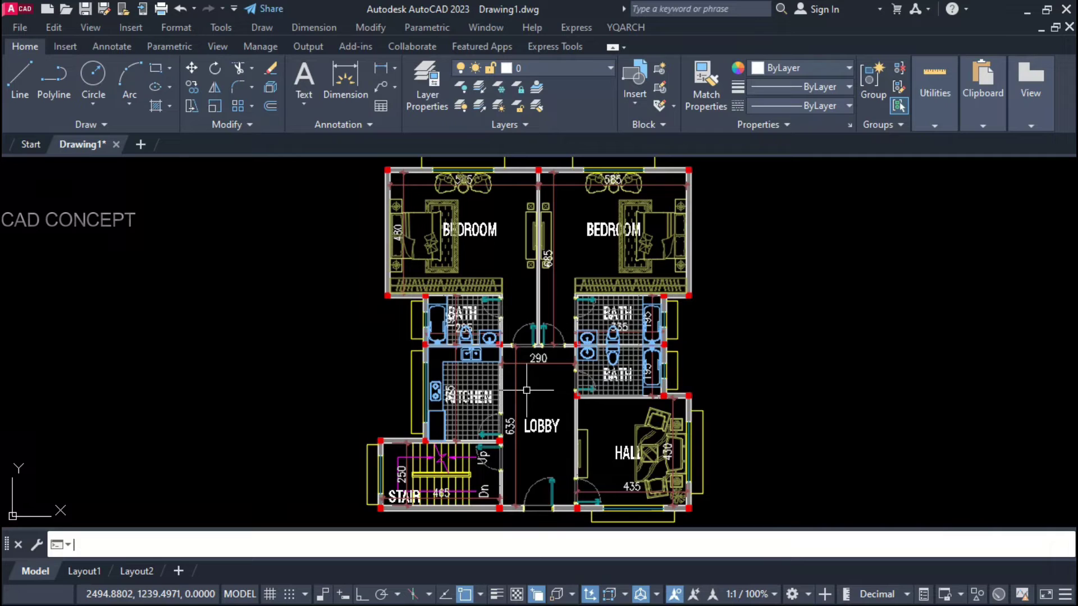
click(542, 427)
right_click(548, 426)
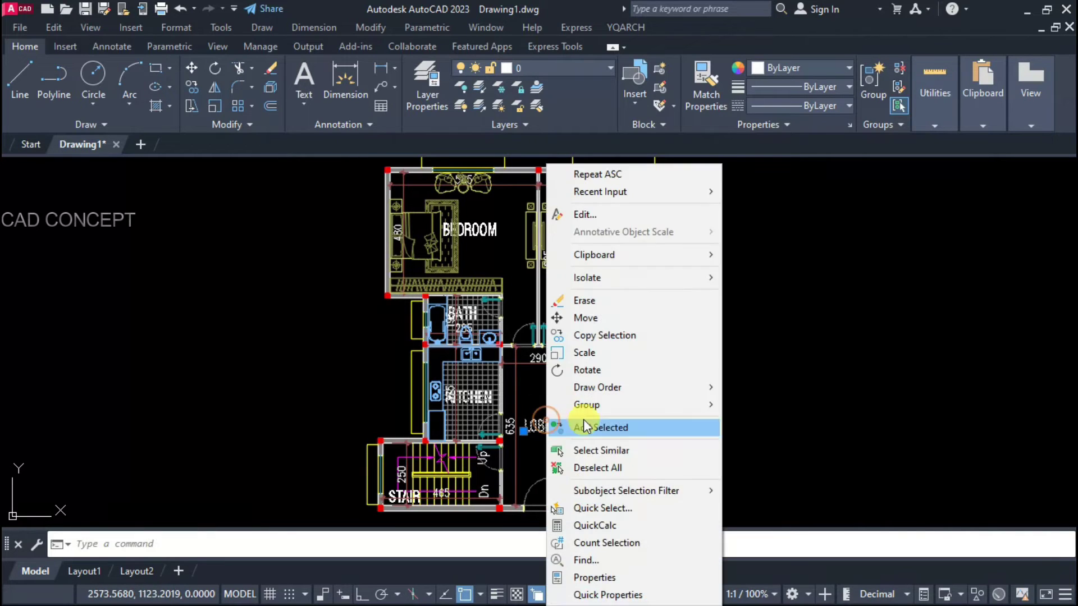
click(612, 468)
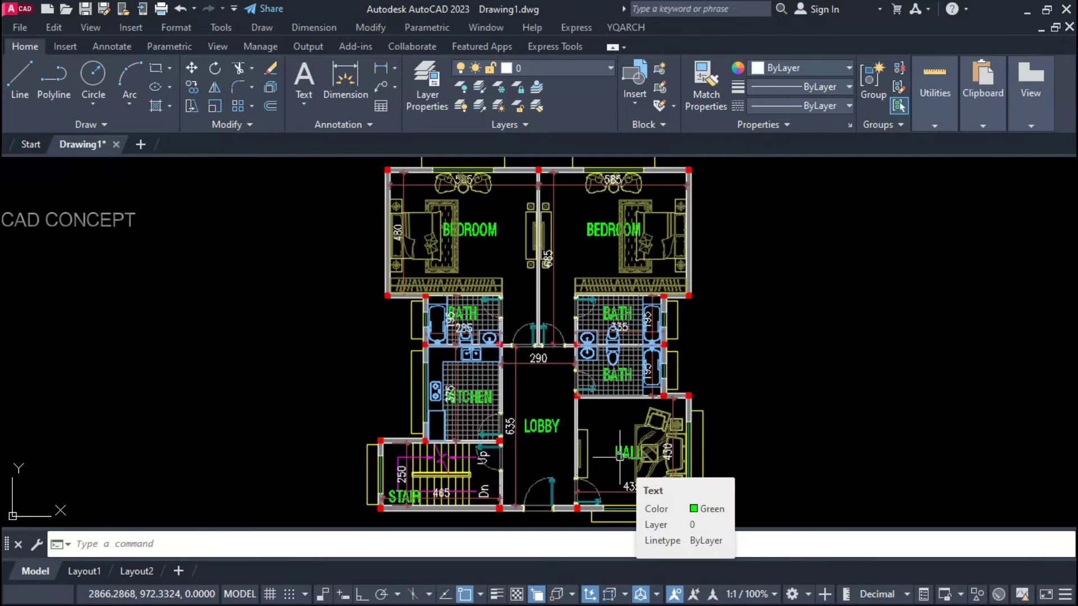
text(T)
text(XTMASK)
- Add TXTMASK background masks to all room labels and bring the title text into view
key(Return)
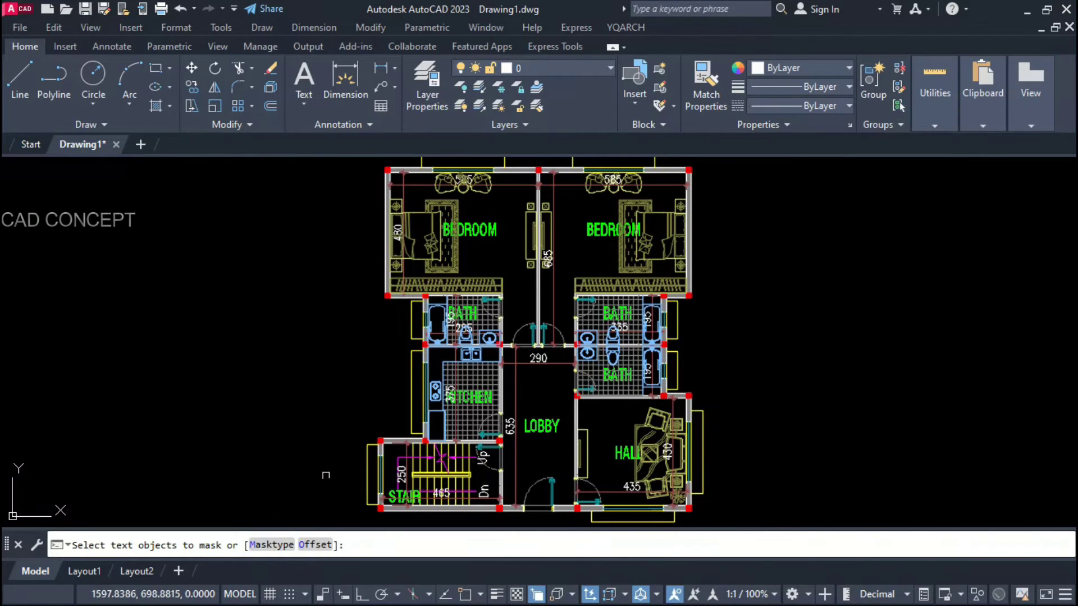
scroll(337, 473, down, 2)
click(318, 503)
click(662, 180)
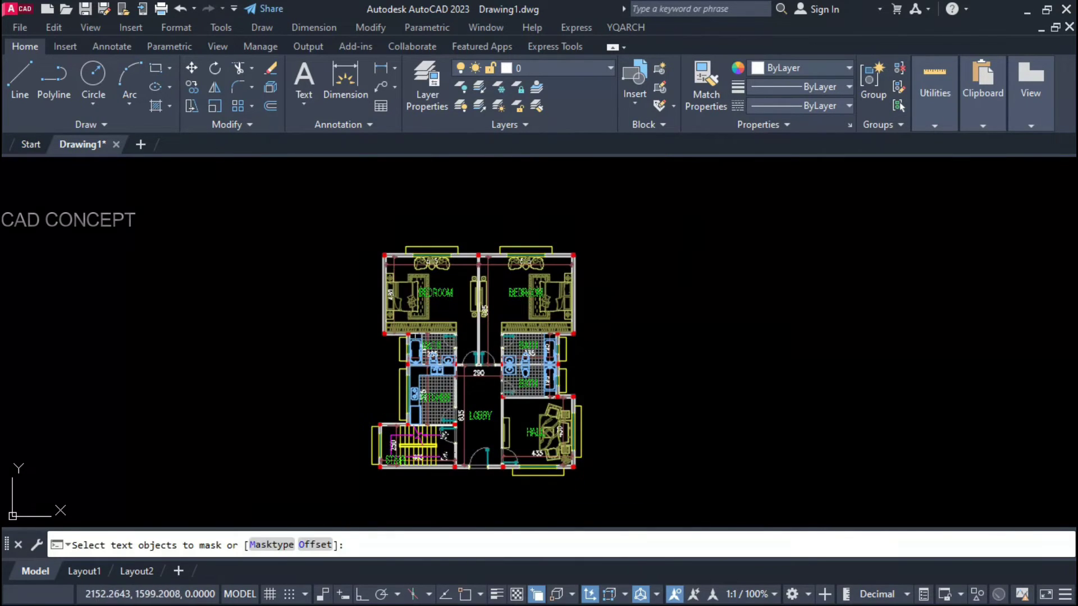
key(Return)
scroll(359, 408, up, 2)
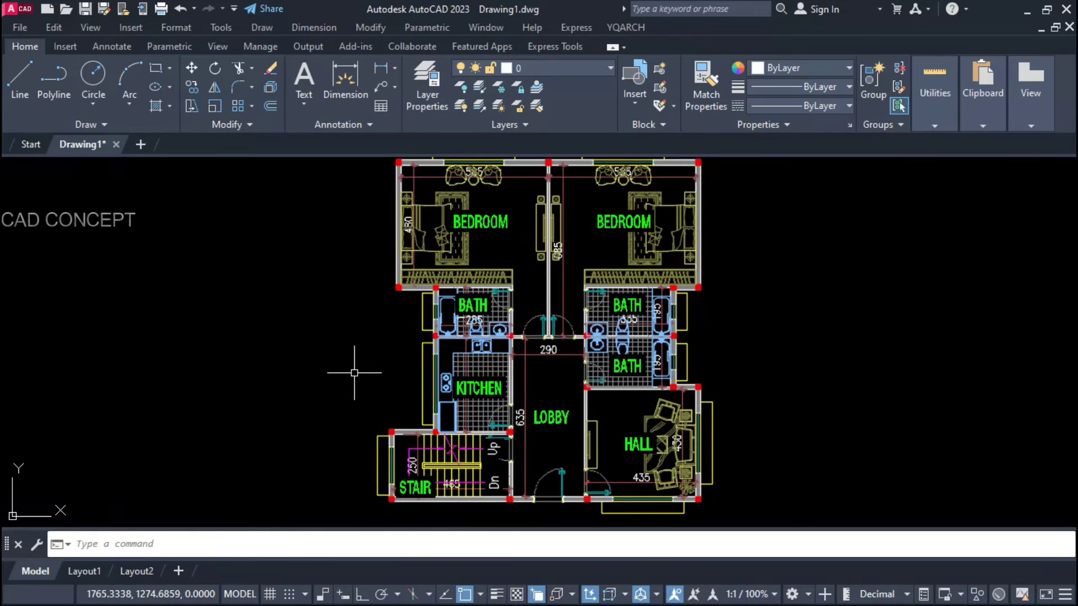
middle_drag(470, 548, 447, 430)
double_click(448, 430)
text(FLOOR PLAN)
- Finish the GROUND FLOOR PLAN title and move it beneath the plan
key(Return)
key(Return)
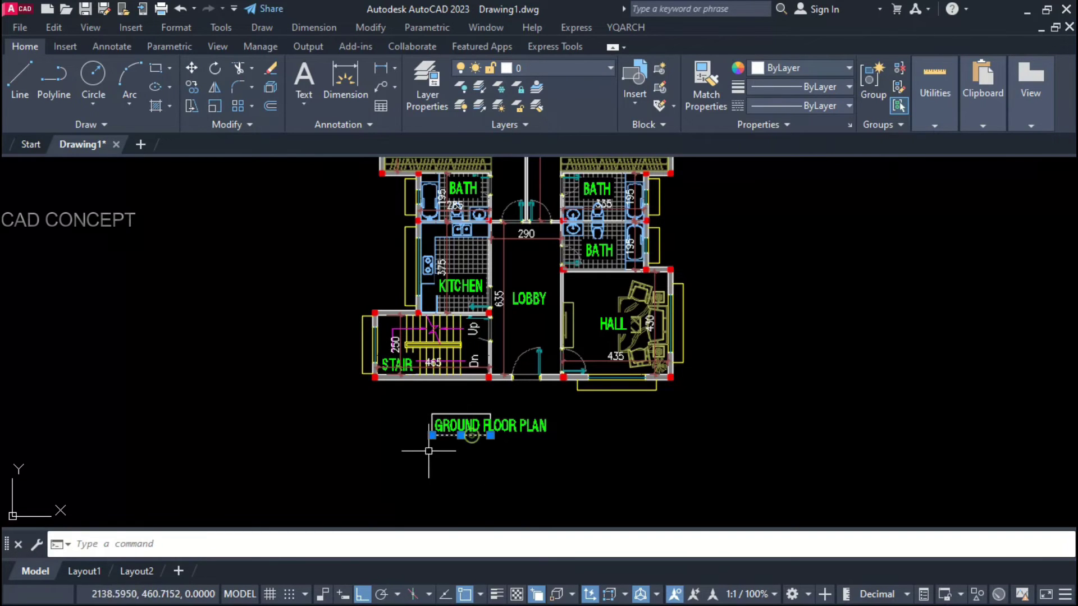
click(489, 426)
text(m)
key(Return)
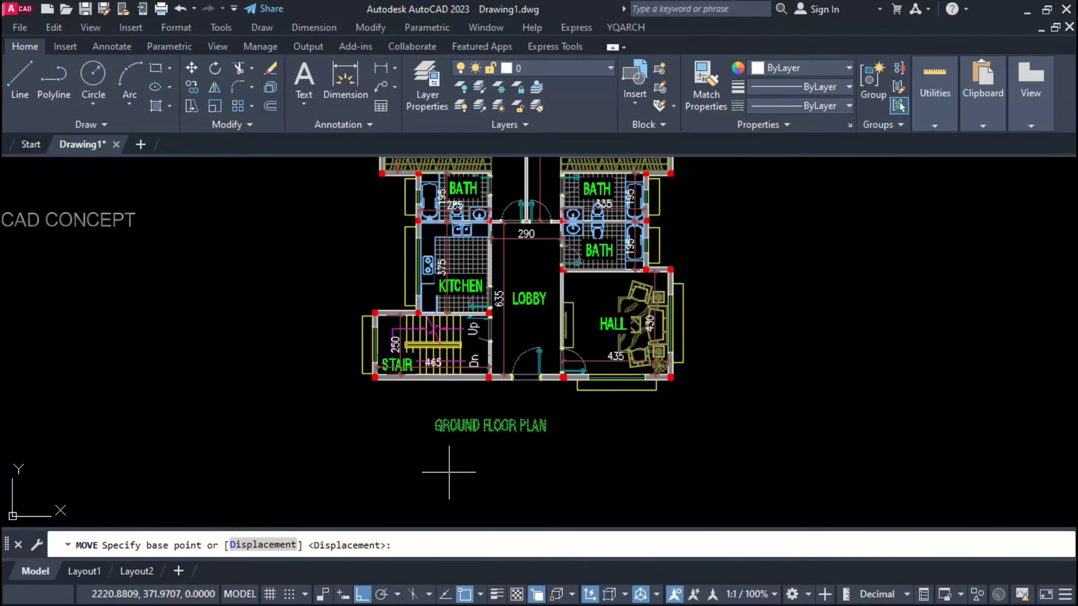
click(483, 497)
click(427, 486)
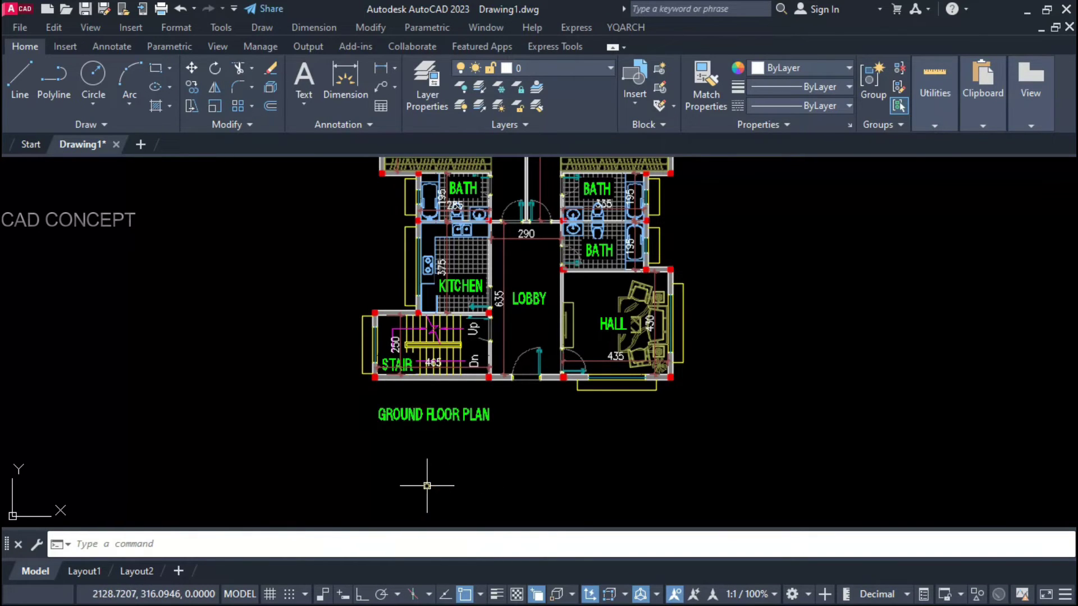
- Enlarge the title and centre it below the floor plan
click(403, 412)
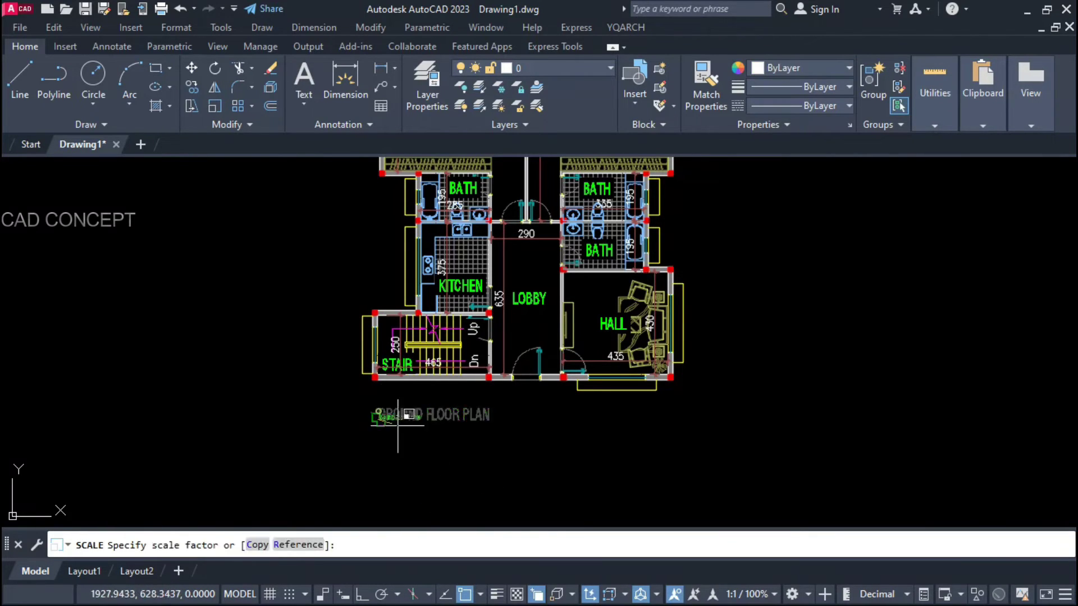
middle_drag(445, 412, 441, 439)
scroll(439, 508, down, 3)
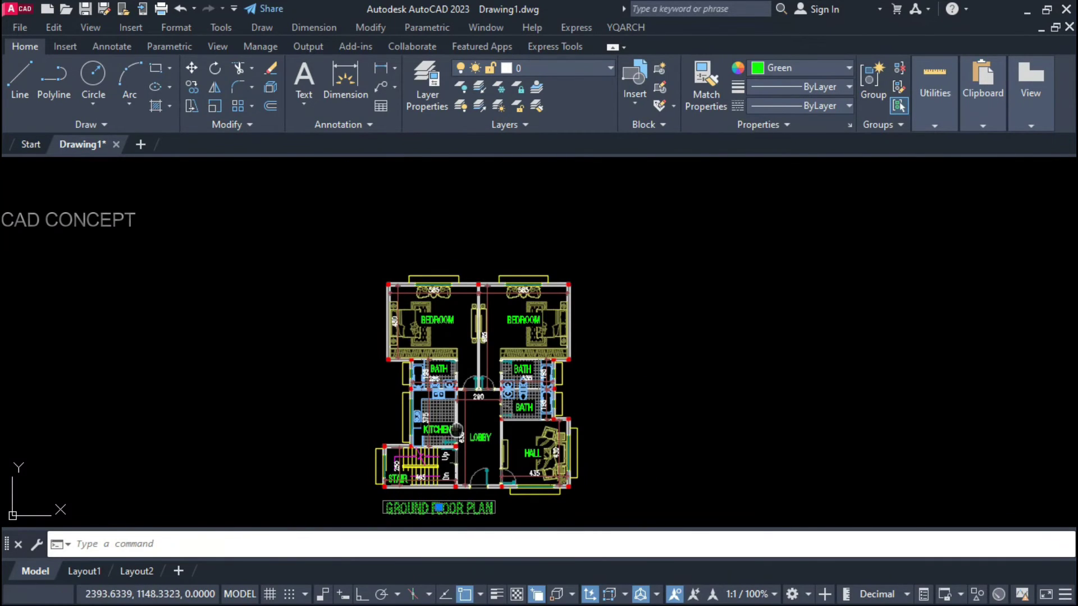
middle_drag(439, 507, 451, 441)
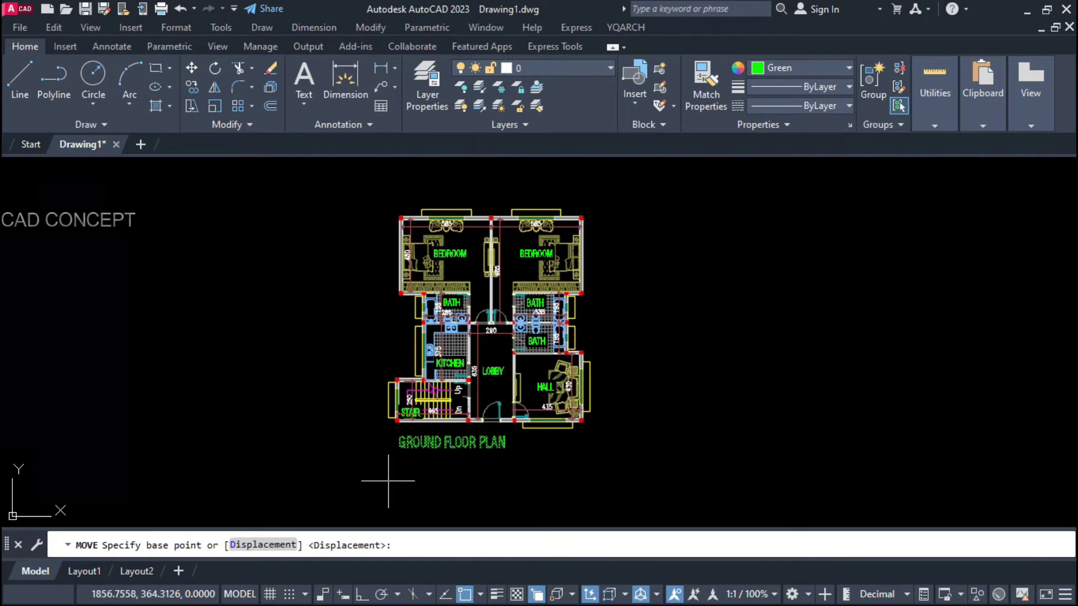
click(418, 493)
scroll(582, 417, up, 2)
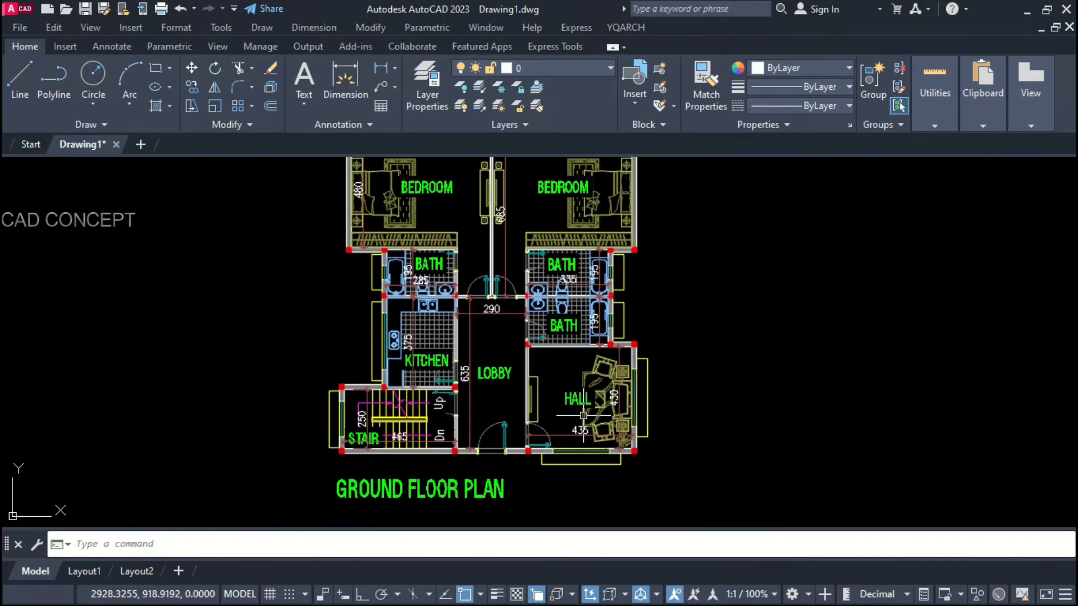
middle_drag(582, 416, 591, 440)
scroll(587, 407, down, 2)
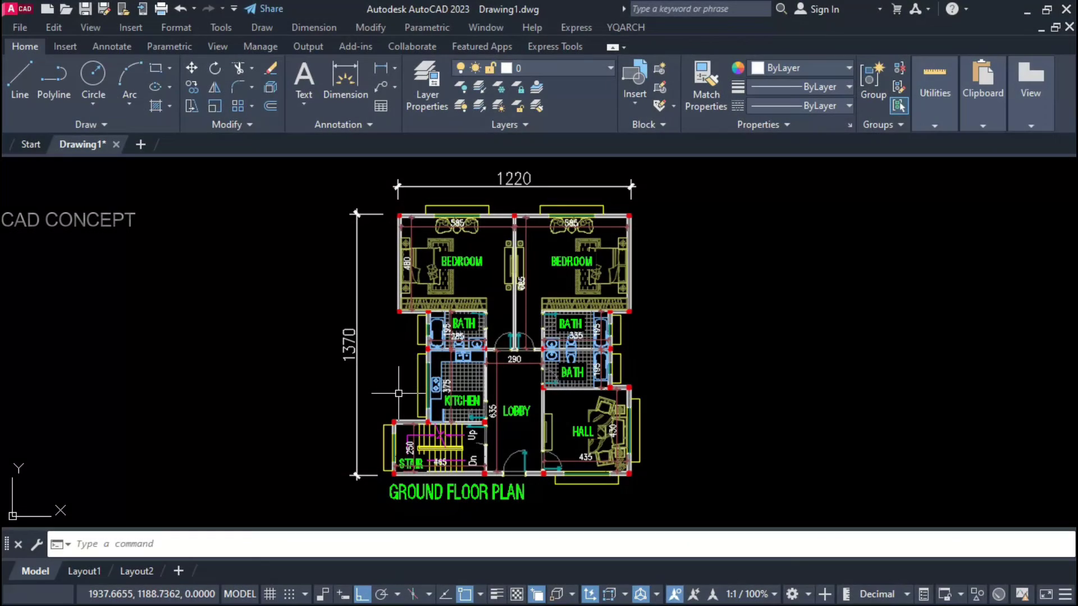
scroll(398, 393, up, 5)
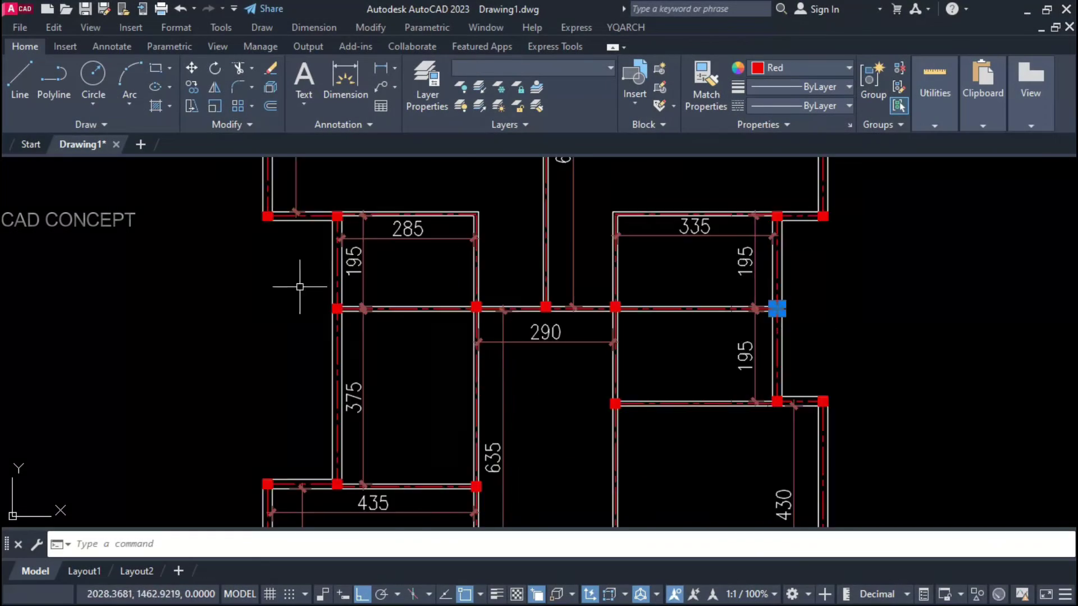
scroll(471, 371, down, 1)
scroll(486, 368, up, 4)
scroll(487, 368, down, 4)
scroll(486, 367, down, 1)
scroll(458, 300, up, 1)
scroll(433, 397, up, 2)
scroll(444, 229, down, 1)
scroll(444, 229, up, 1)
scroll(444, 230, up, 3)
scroll(547, 494, down, 4)
- Undo the last edit and set the YQArch window hole width to 150
key(Escape)
scroll(548, 373, down, 1)
key(ctrl+z)
key(Return)
click(413, 511)
click(456, 281)
key(Return)
scroll(459, 338, up, 2)
scroll(459, 337, down, 2)
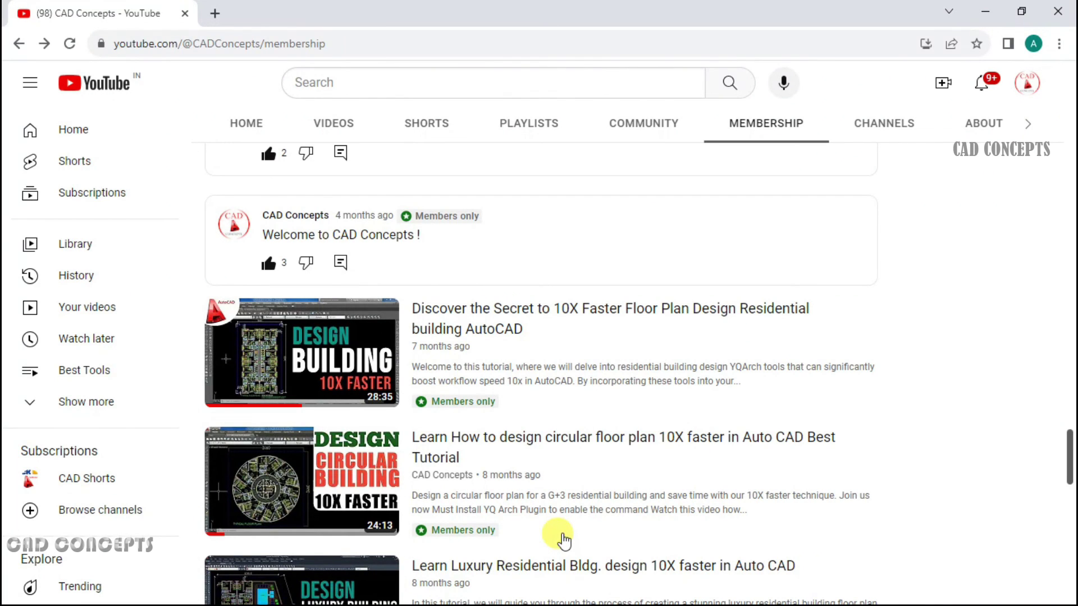
scroll(562, 538, up, 10)
scroll(562, 539, up, 3)
scroll(560, 535, down, 10)
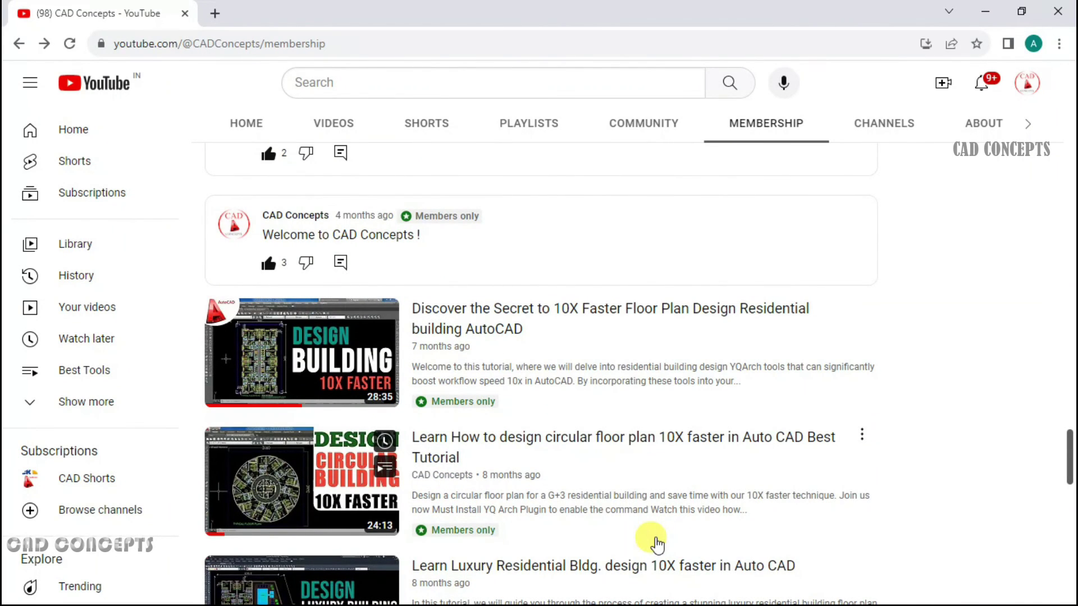
scroll(657, 542, up, 10)
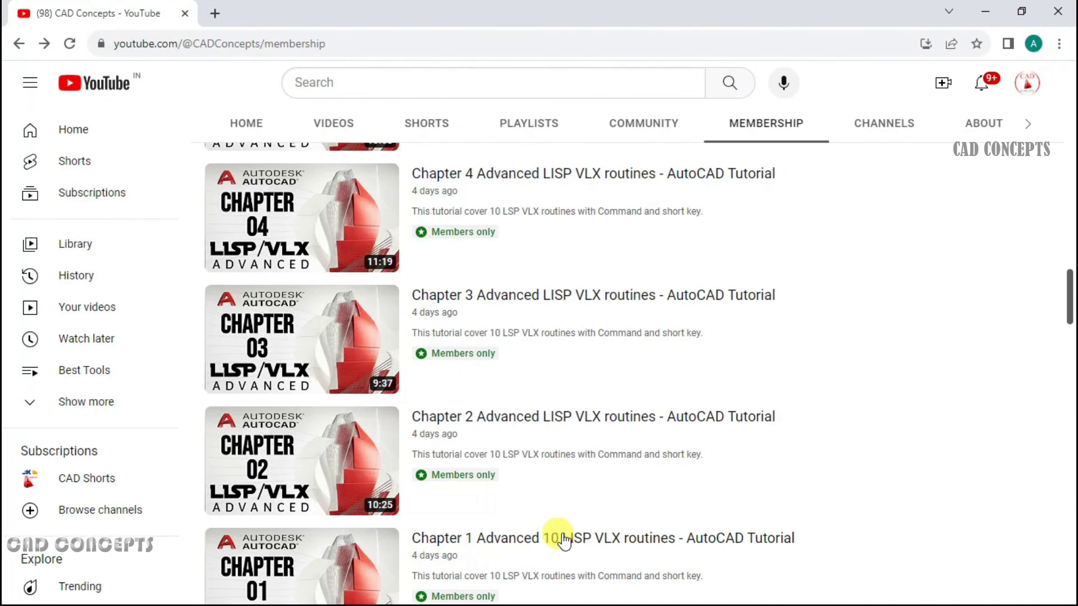